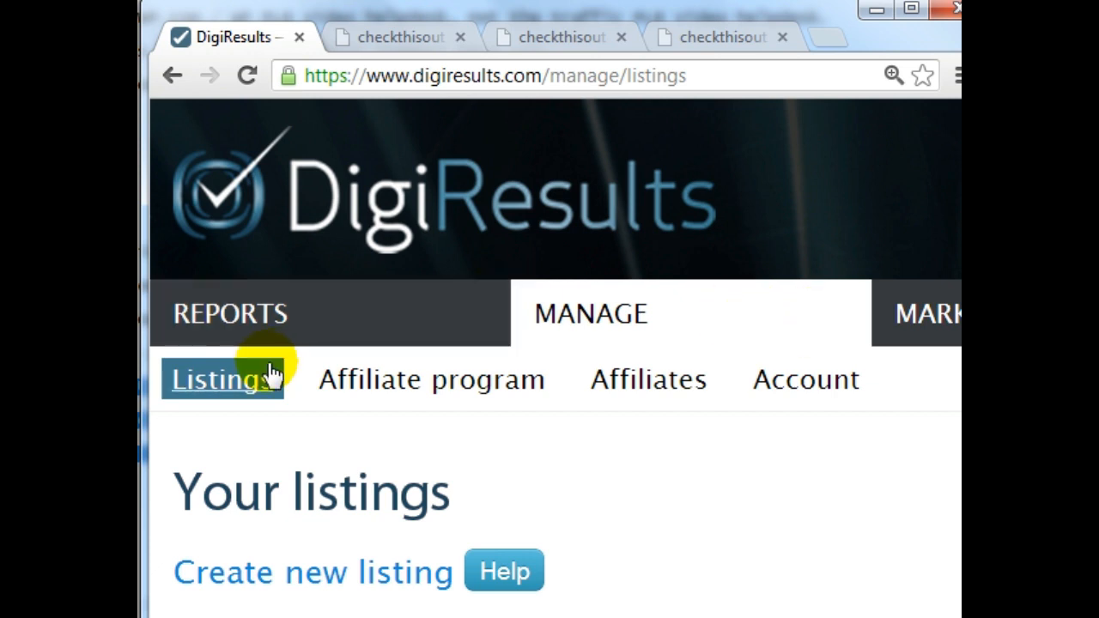
Step: Start a new listing, name it "Product XYZ" and copy that name
click(336, 573)
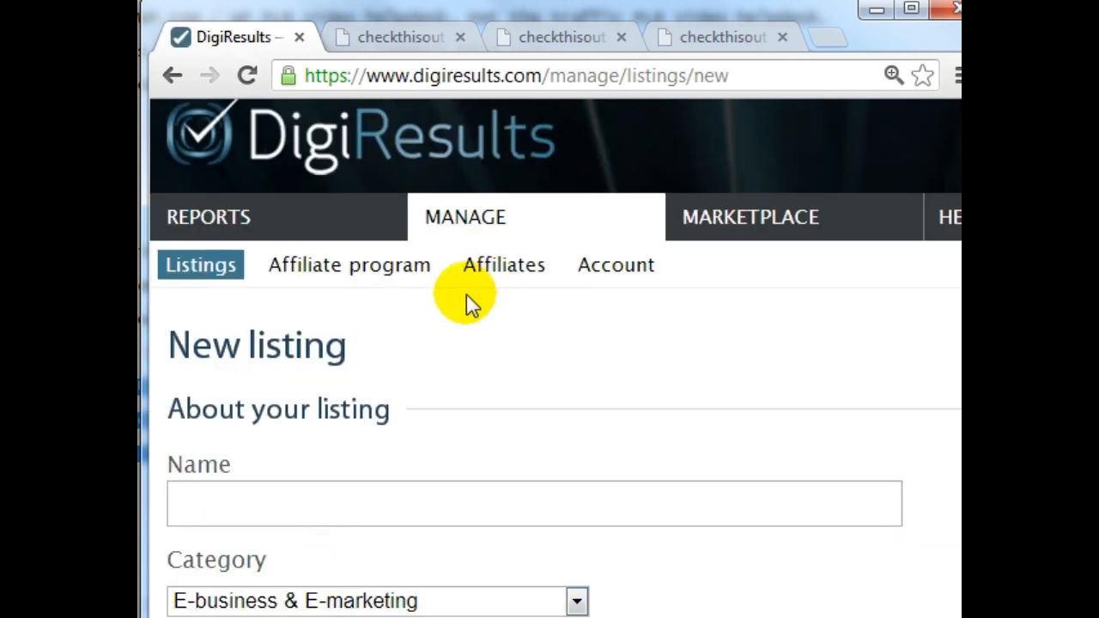
scroll(440, 271, down, 3)
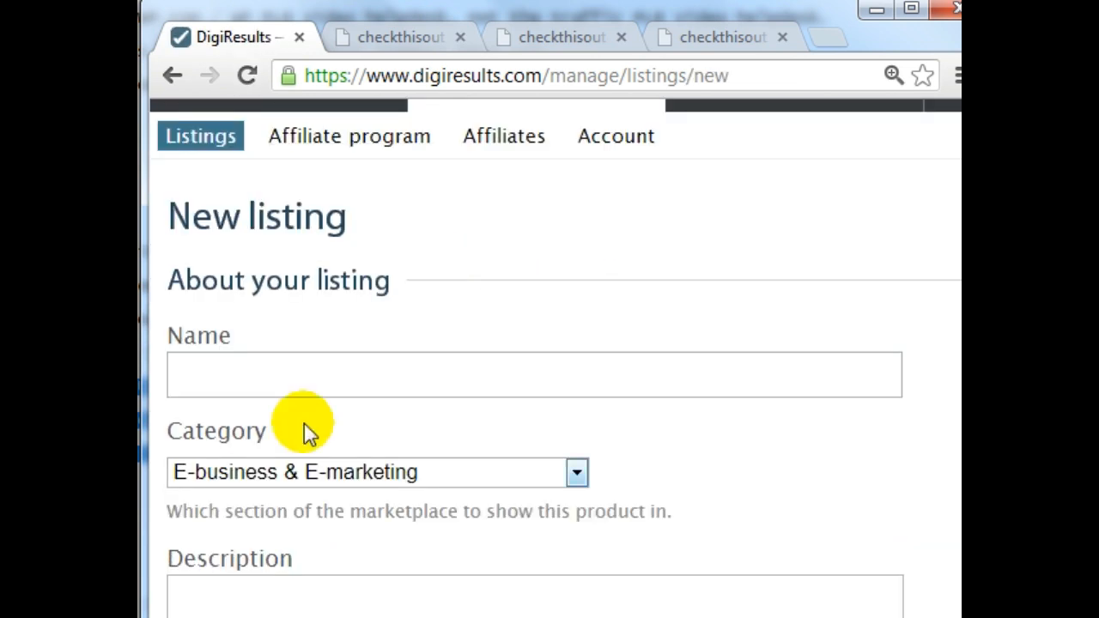
click(320, 381)
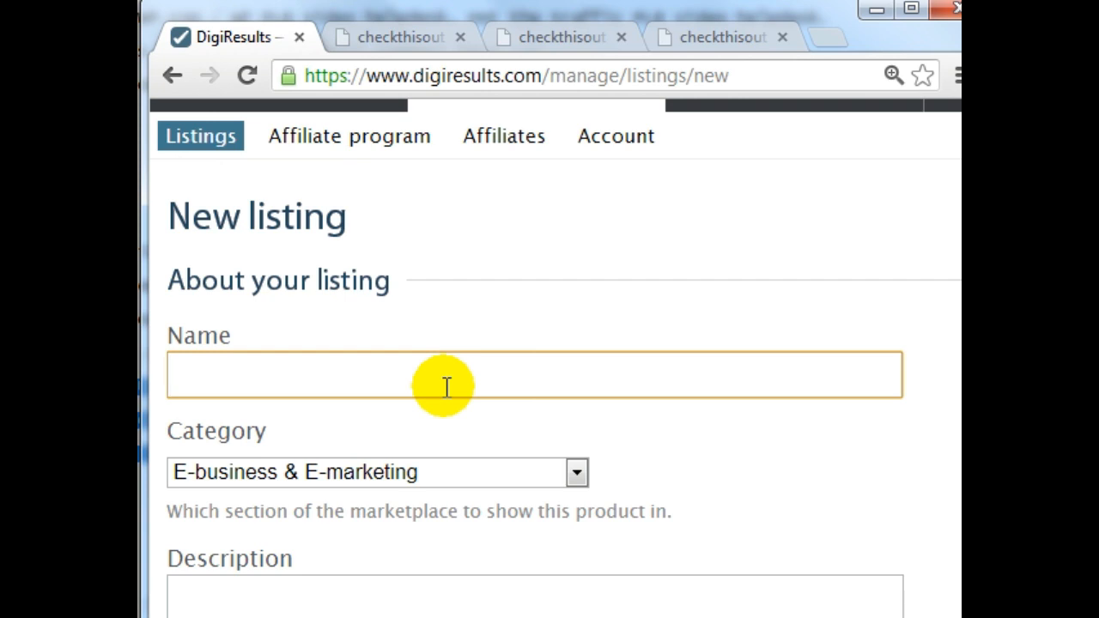
text(Product XYZ)
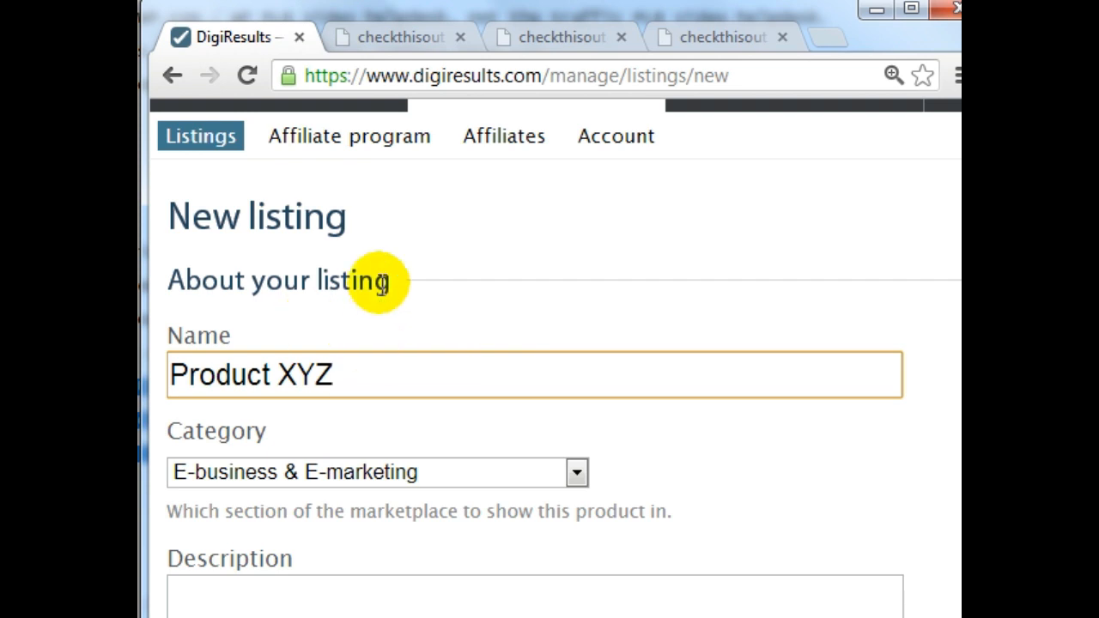
scroll(382, 282, down, 3)
key(ctrl+a)
key(ctrl+c)
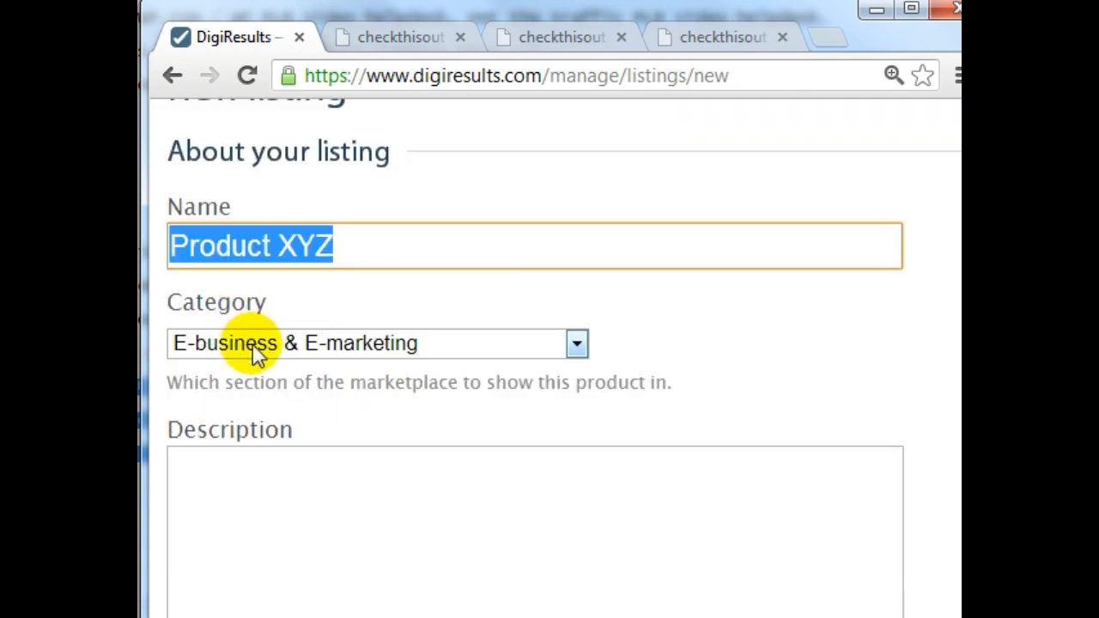
Step: Choose "E-business & E-marketing" as the listing's marketplace category
scroll(257, 352, down, 3)
click(229, 222)
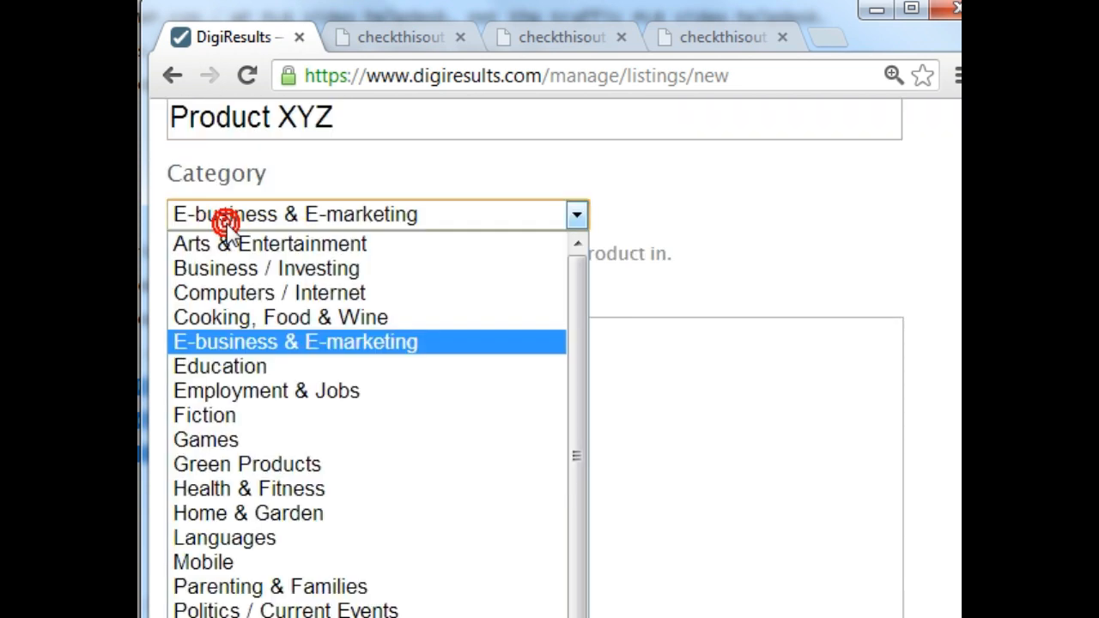
click(247, 343)
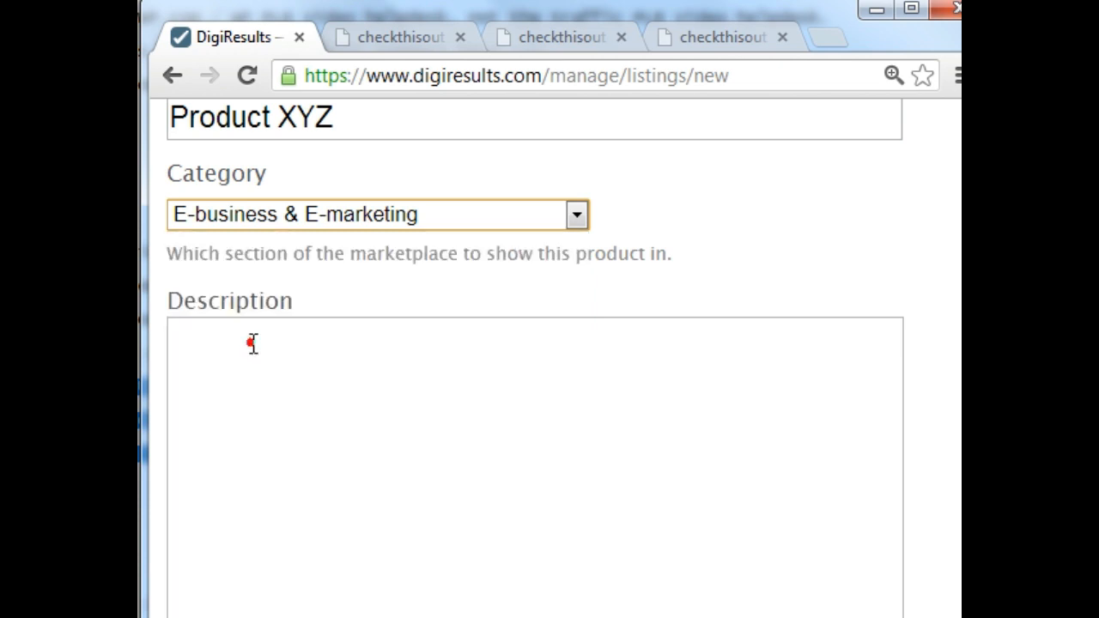
Step: Describe the listing as "Short Description About Your Product. What it is, benefits, etc." and create it
click(371, 362)
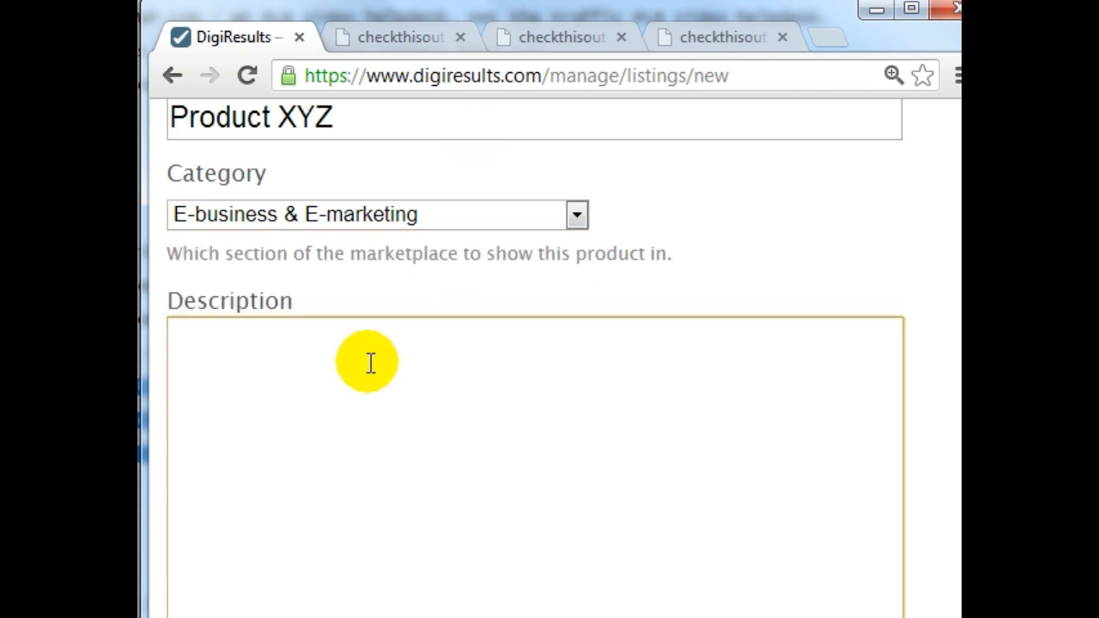
key(ctrl+v)
key(ctrl+a)
text(Description)
key(Home)
text(Short )
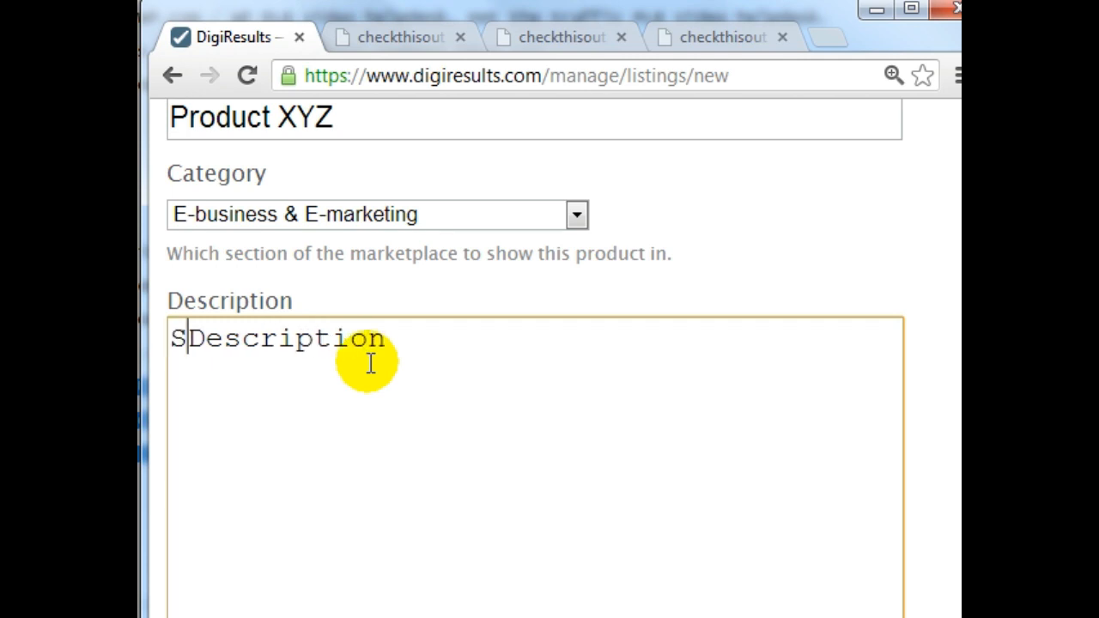
text( About)
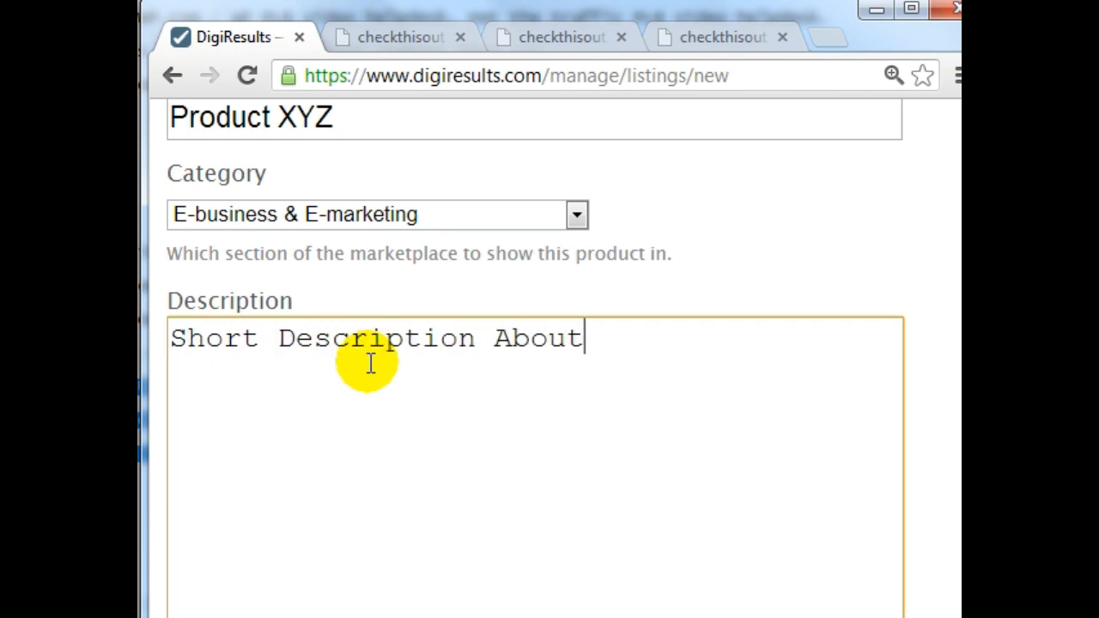
text( Your Product)
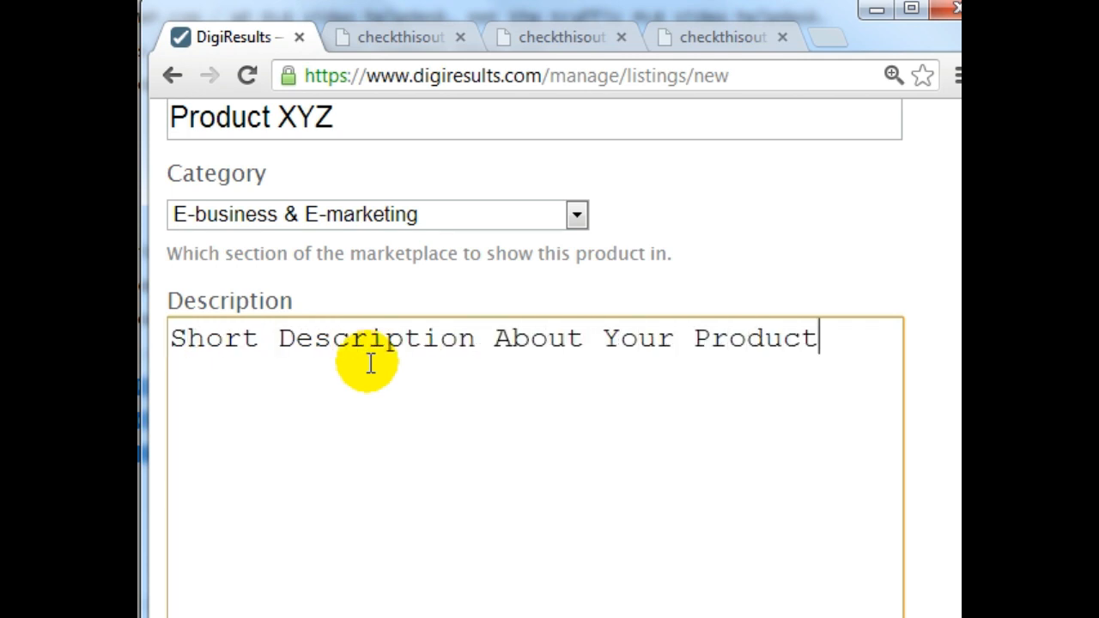
text(.  What it is)
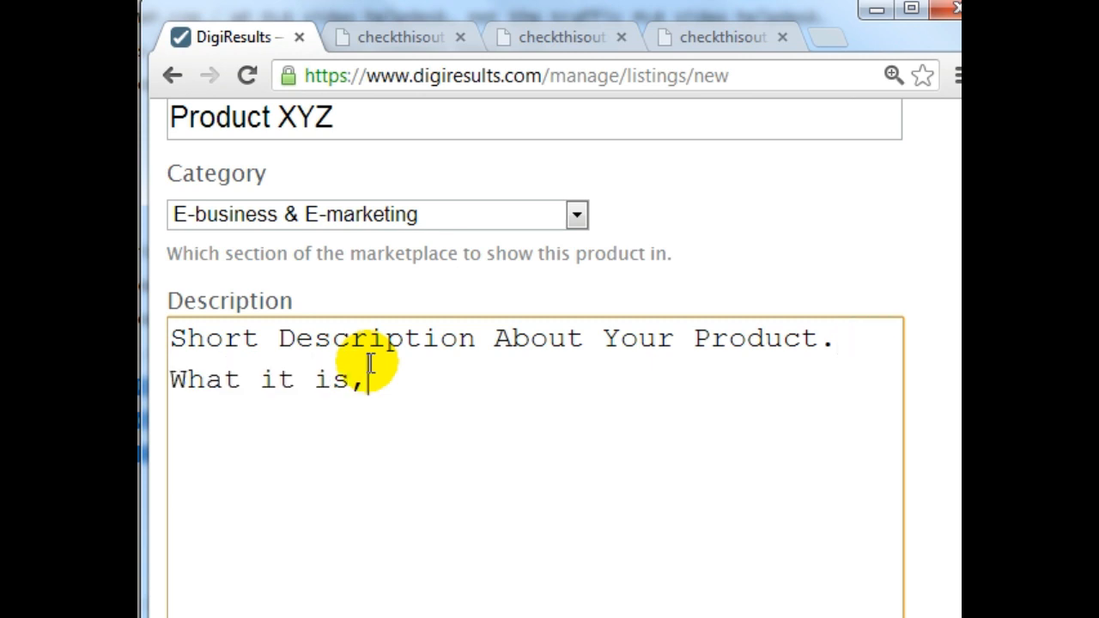
text(, benefi)
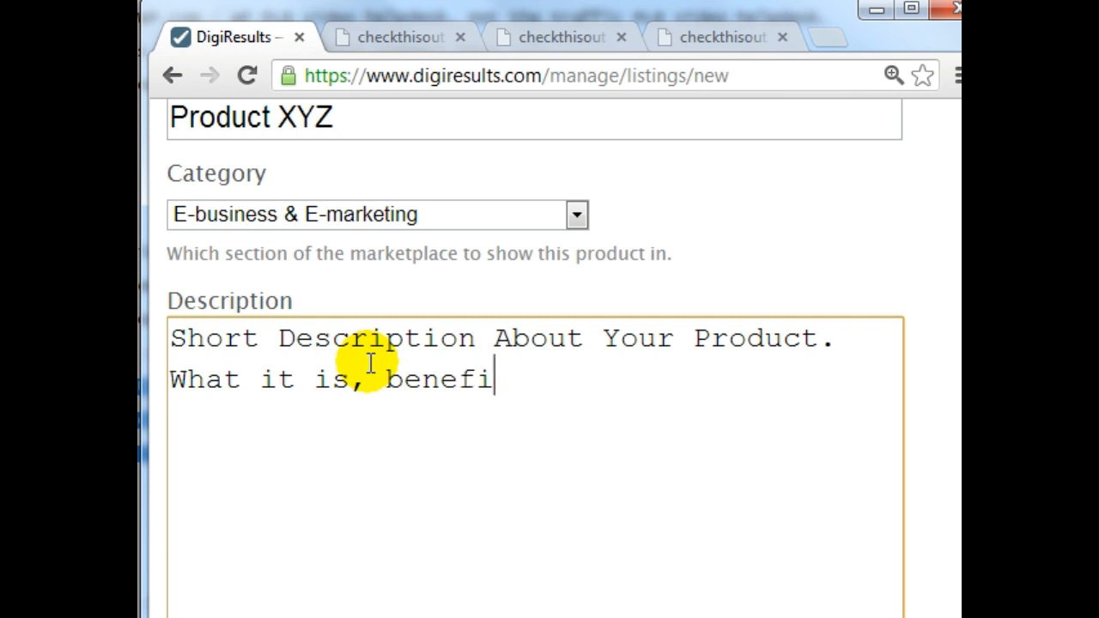
text(ts )
text(et)
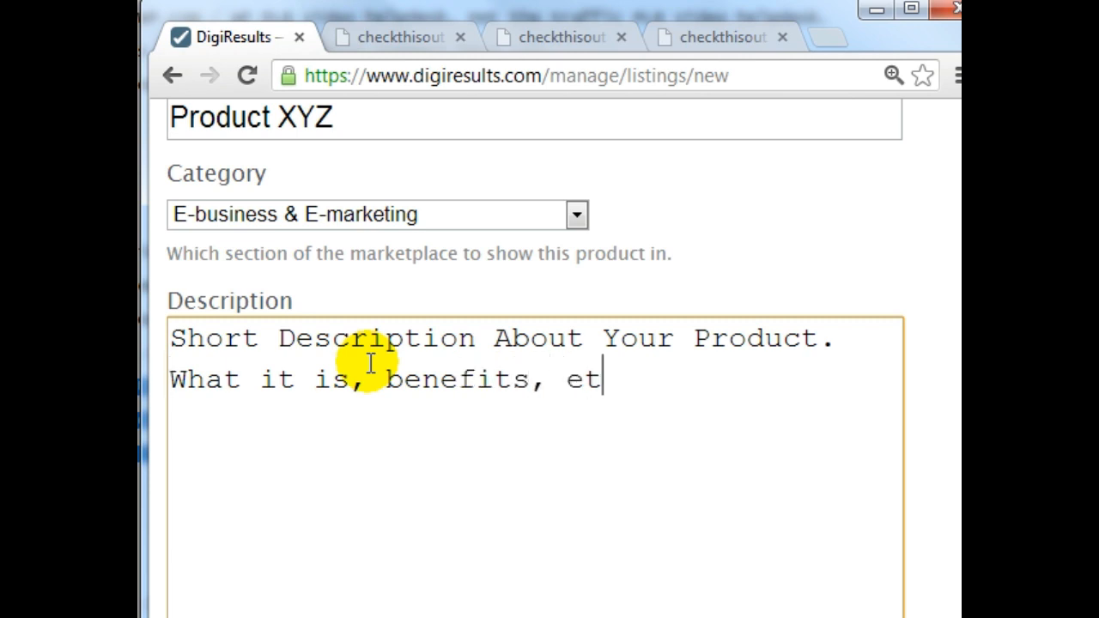
text(c.)
scroll(256, 400, down, 3)
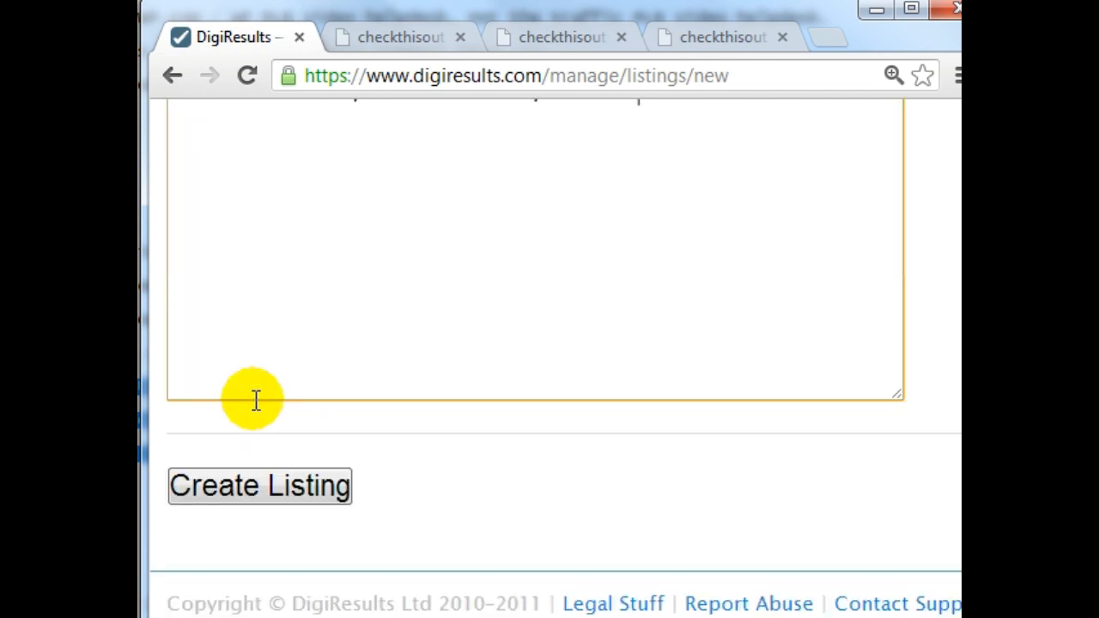
click(255, 492)
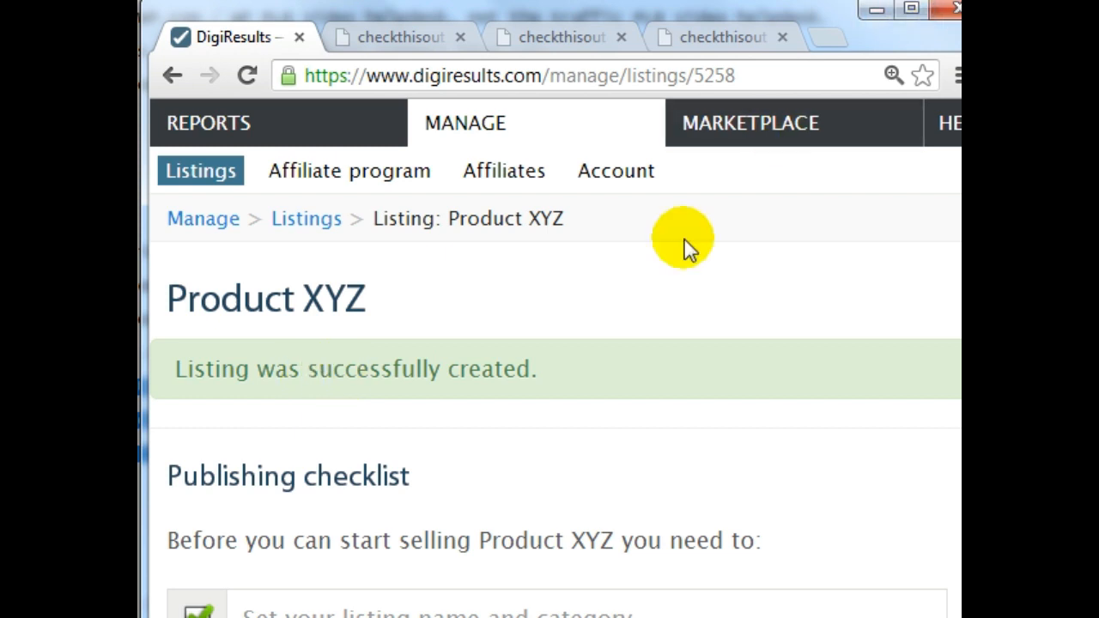
Step: Open the sales page setup for Product XYZ from its publishing checklist
scroll(481, 252, down, 2)
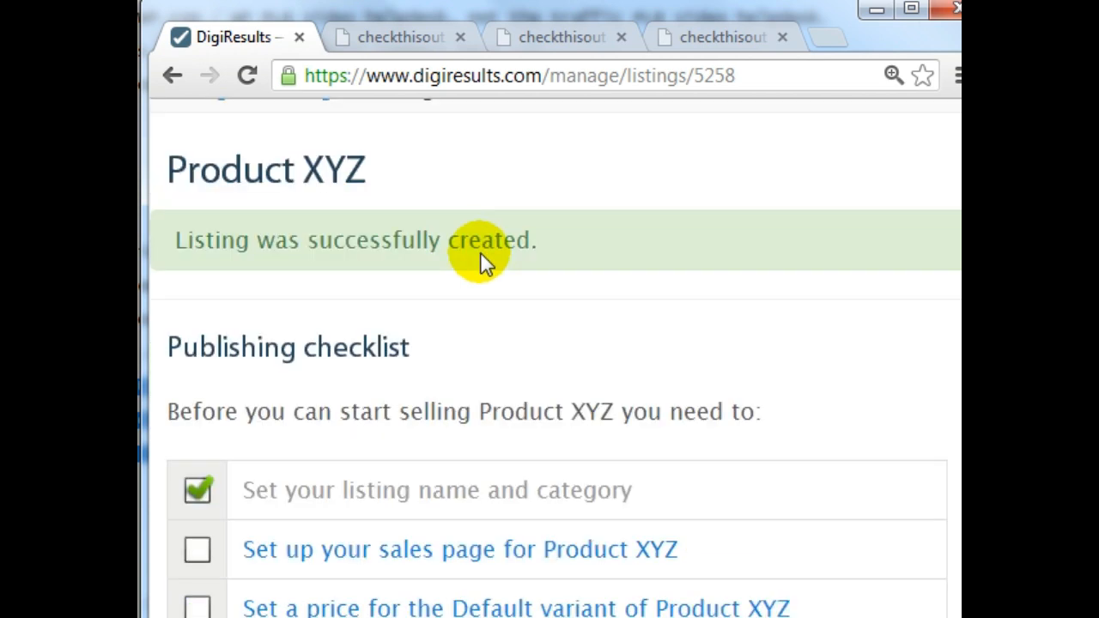
scroll(271, 258, down, 2)
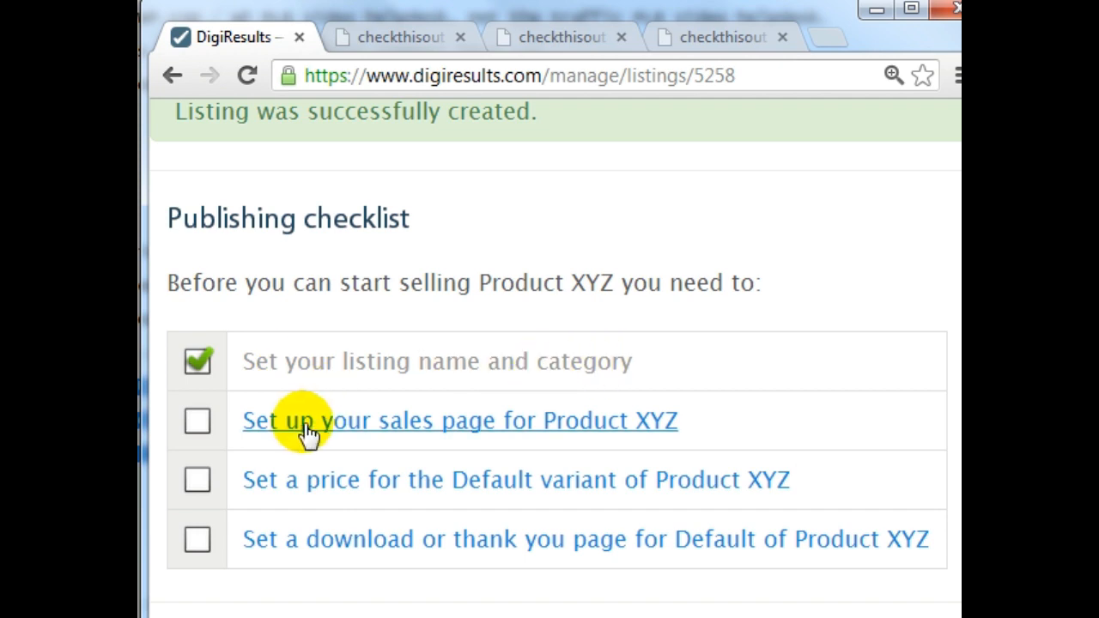
scroll(700, 423, down, 2)
scroll(670, 412, up, 2)
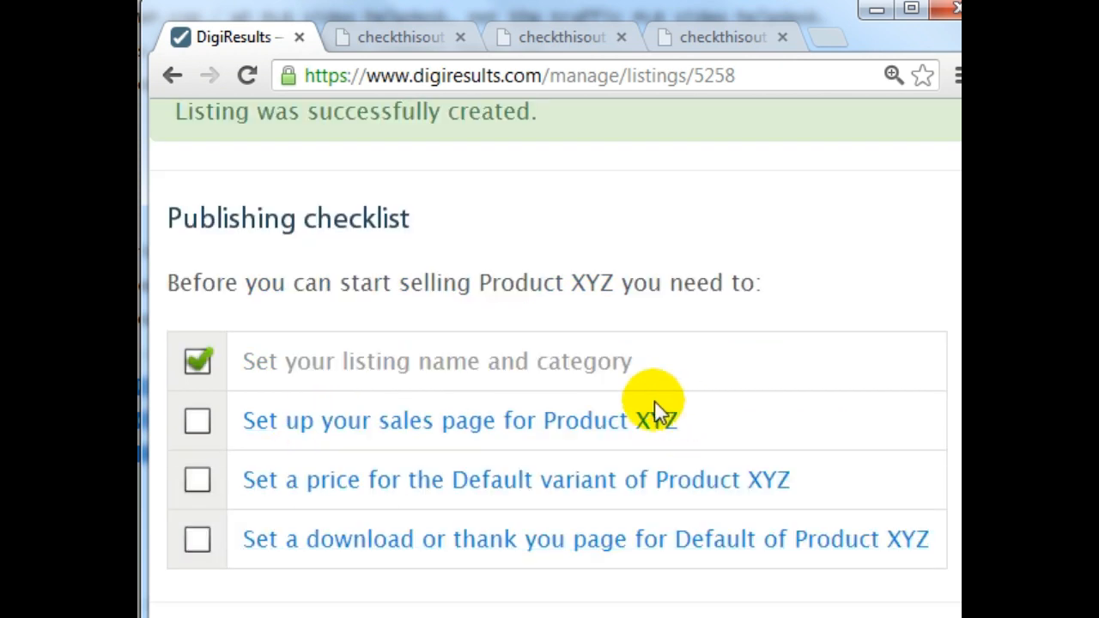
click(330, 426)
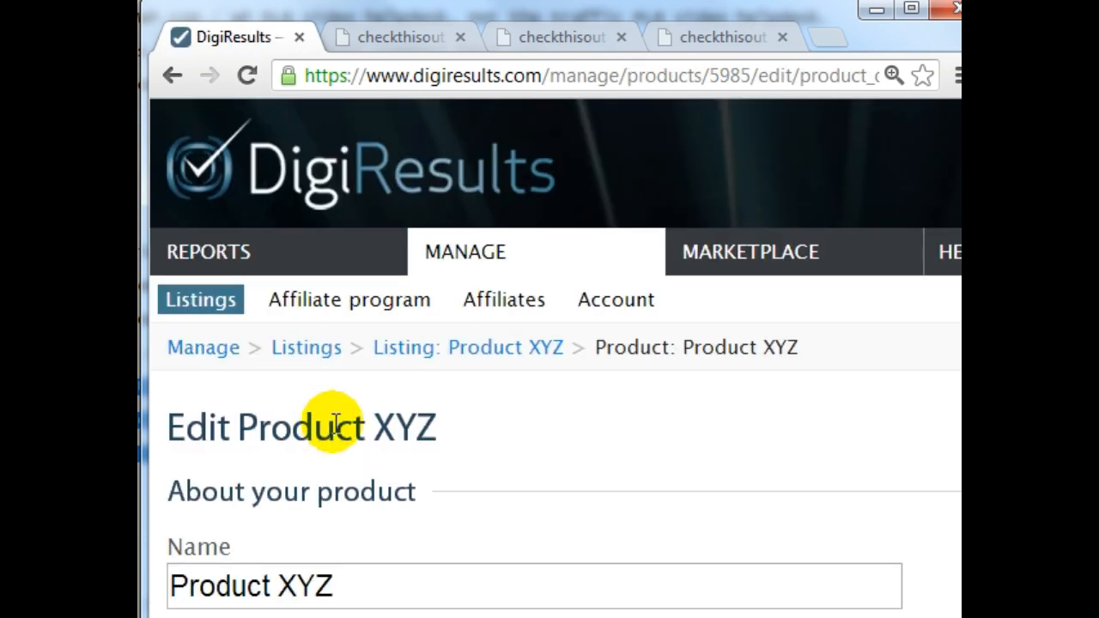
Step: Copy the web address of the sales page checkthisoutrightnow.net/digiresults/index.html
scroll(411, 382, down, 1)
scroll(411, 388, down, 1)
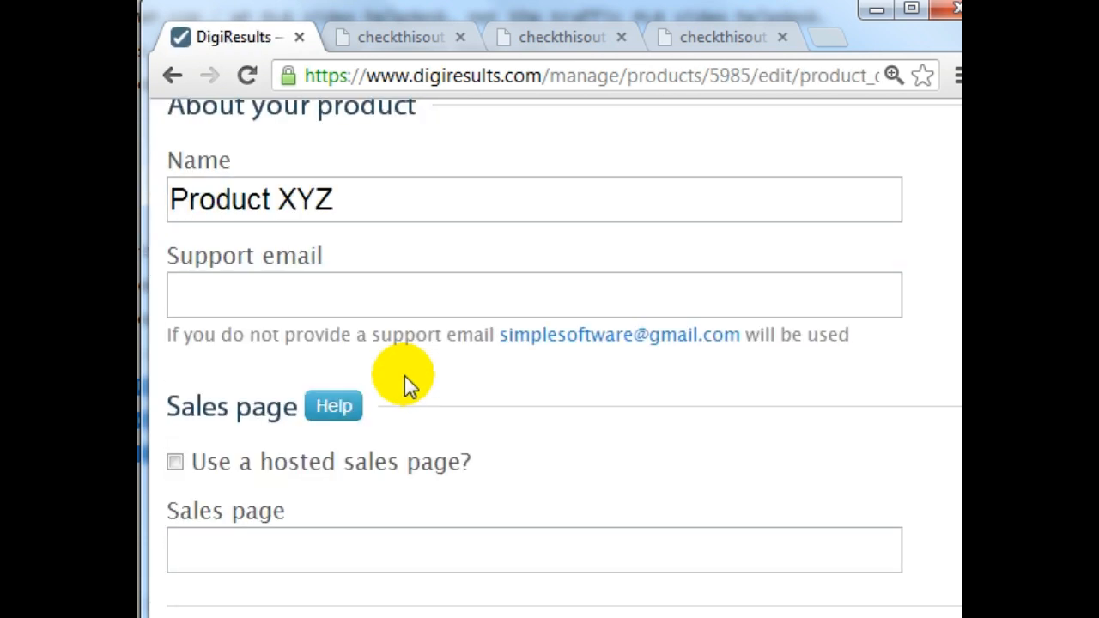
click(367, 295)
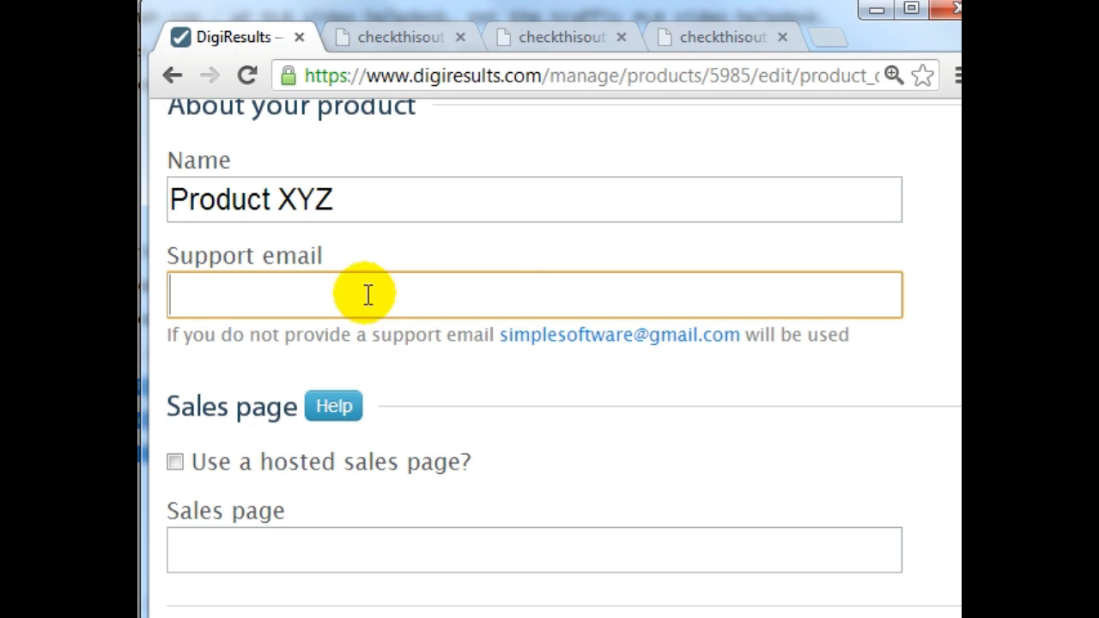
scroll(368, 297, down, 1)
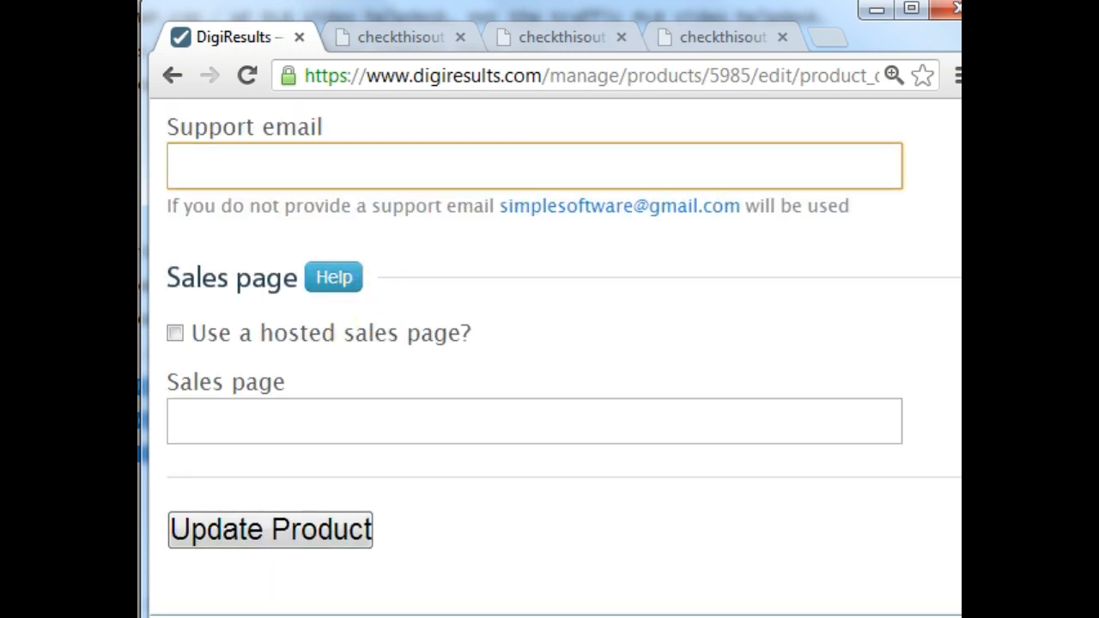
scroll(366, 429, up, 1)
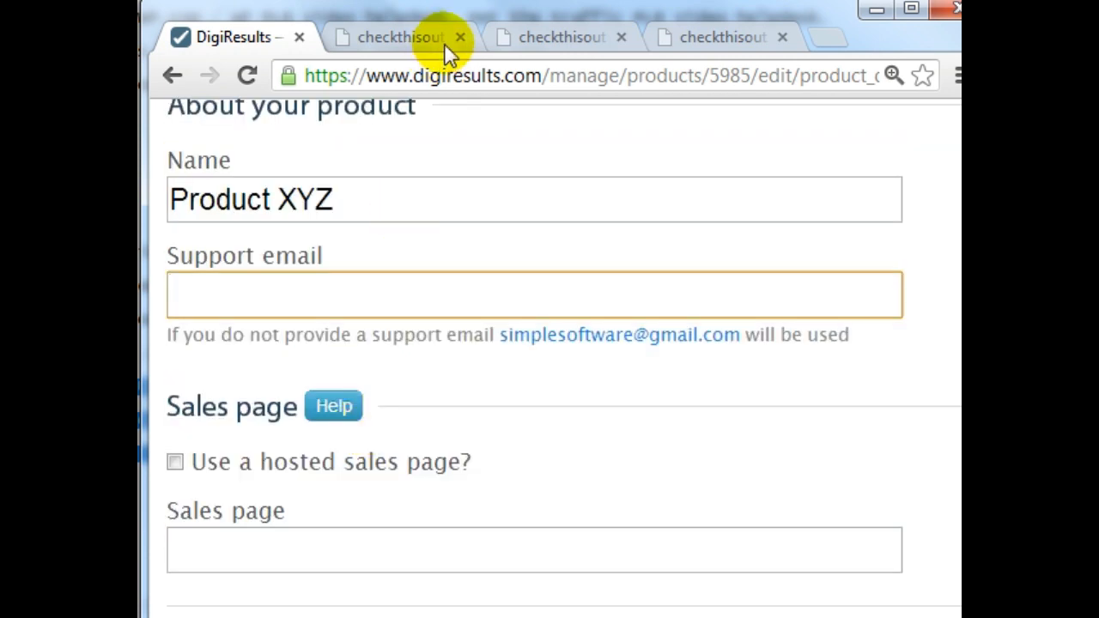
click(420, 38)
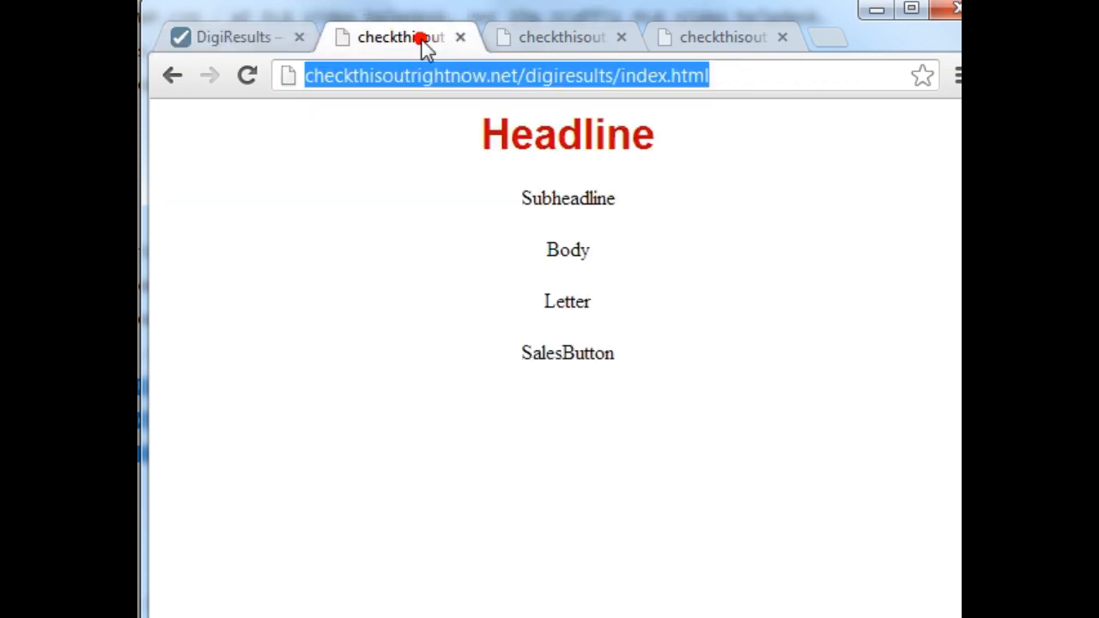
click(485, 76)
click(485, 75)
key(ctrl+c)
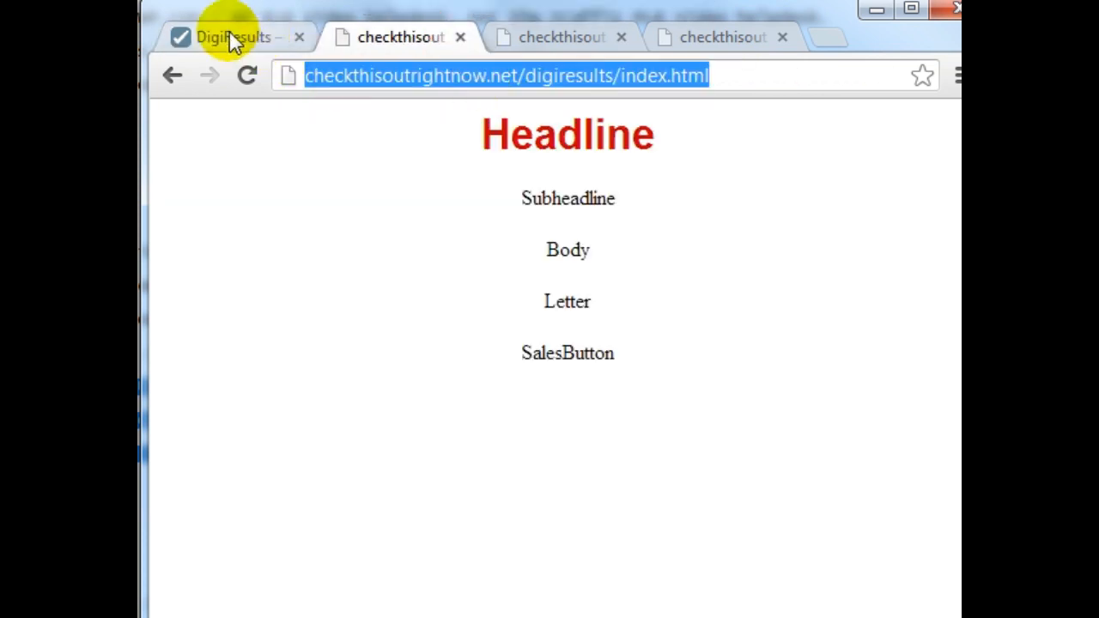
Step: Return to the DigiResults product form and fill in the support email address
click(229, 37)
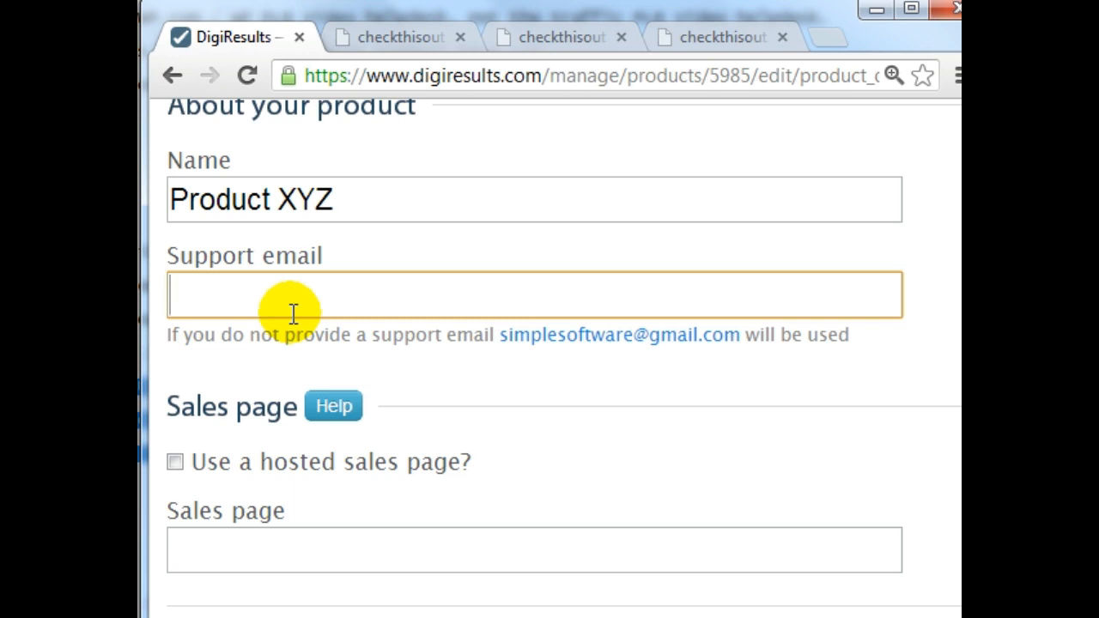
click(293, 314)
text(support)
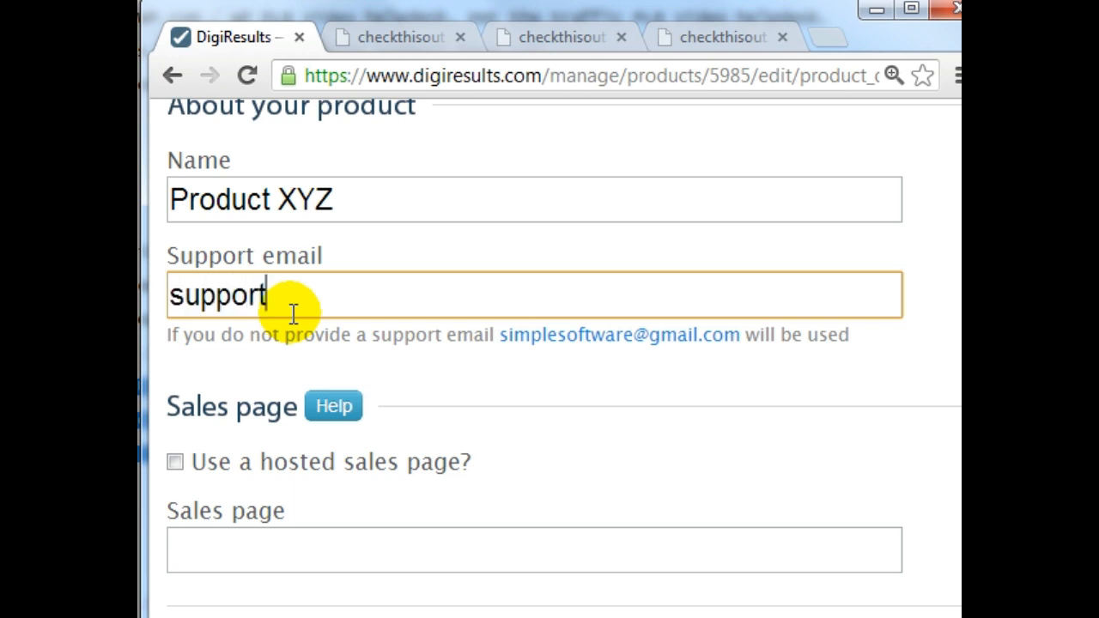
text(@yourdomain.com)
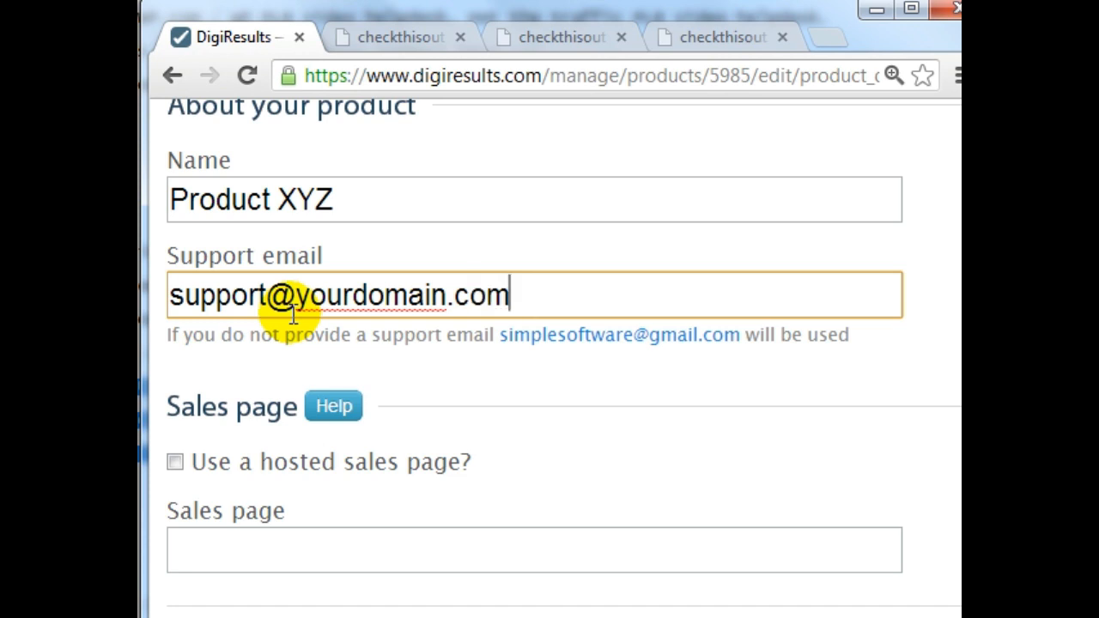
scroll(293, 313, down, 2)
click(336, 426)
key(ctrl+v)
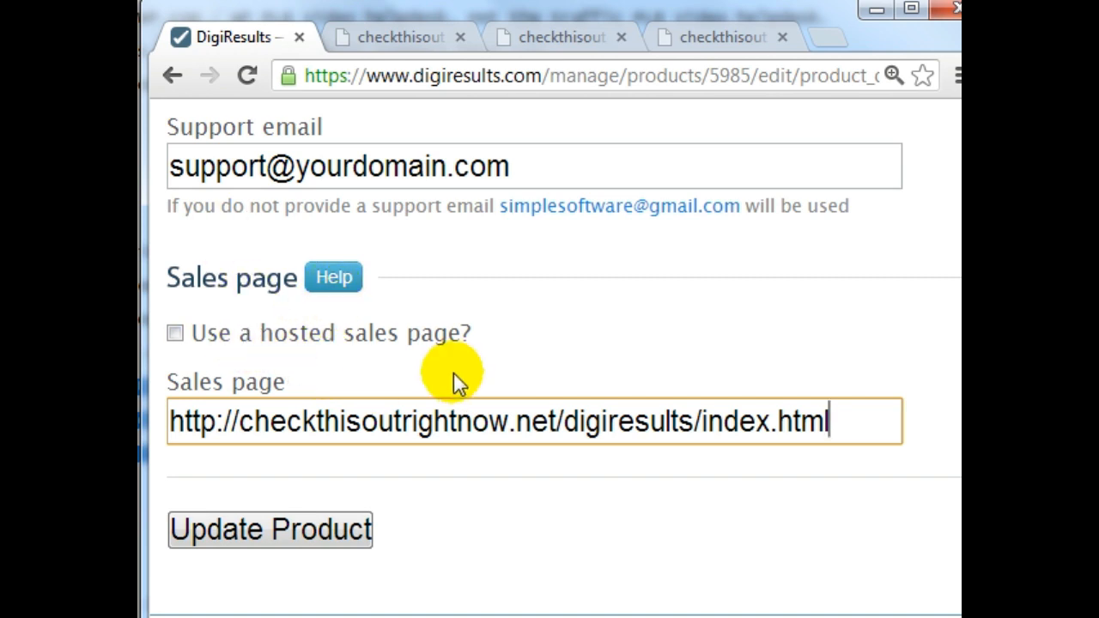
triple_click(863, 419)
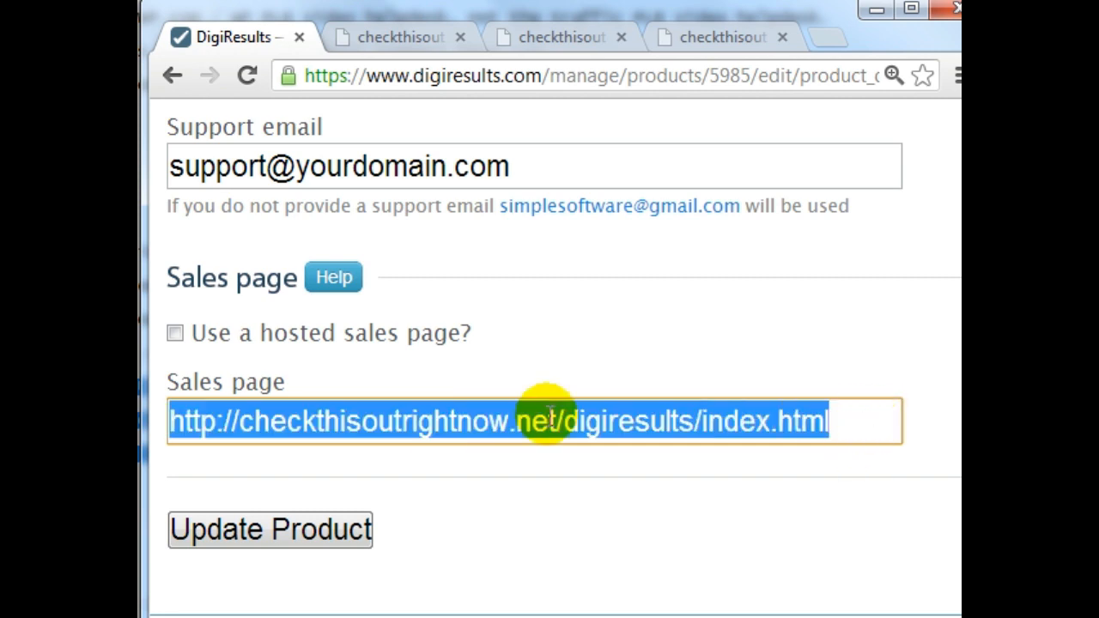
click(280, 530)
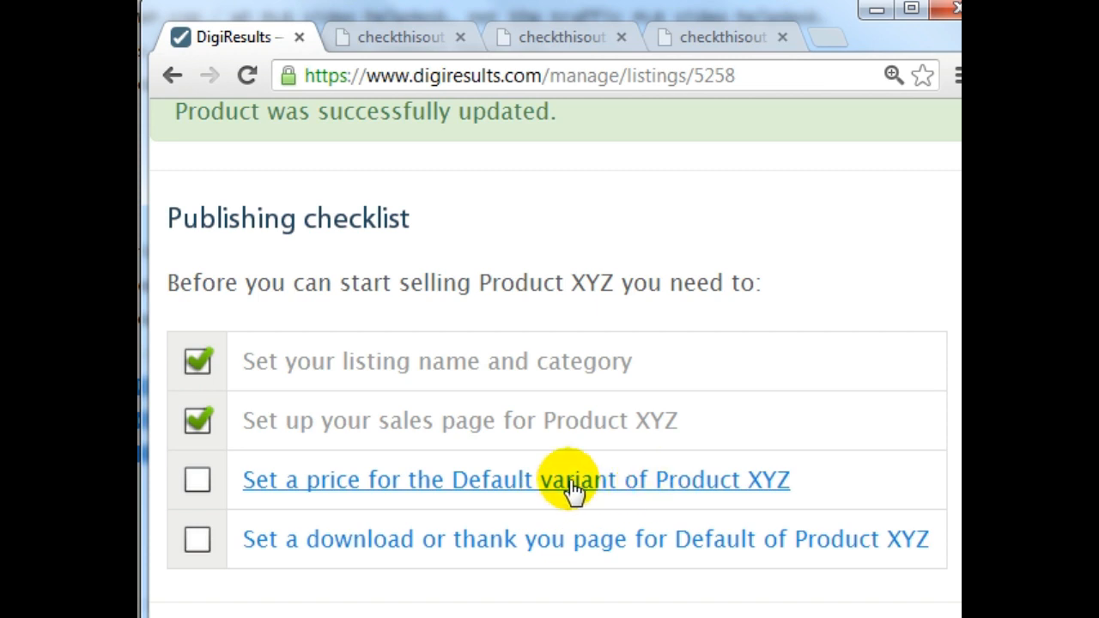
Step: Open the price setup for the Default variant of Product XYZ from its publishing checklist
click(751, 483)
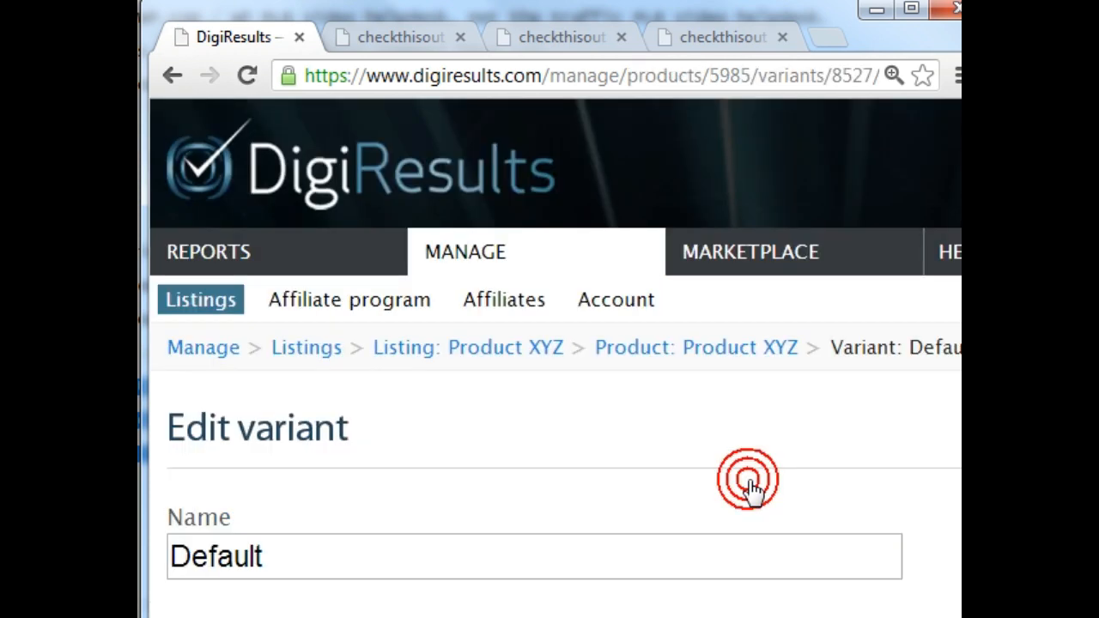
scroll(608, 448, down, 2)
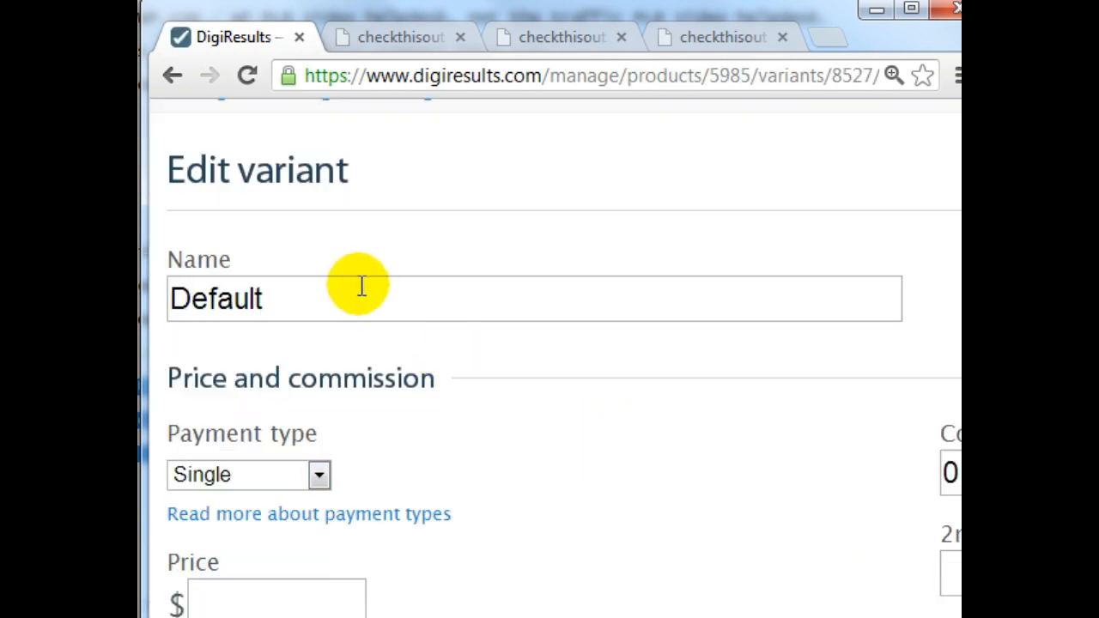
double_click(355, 283)
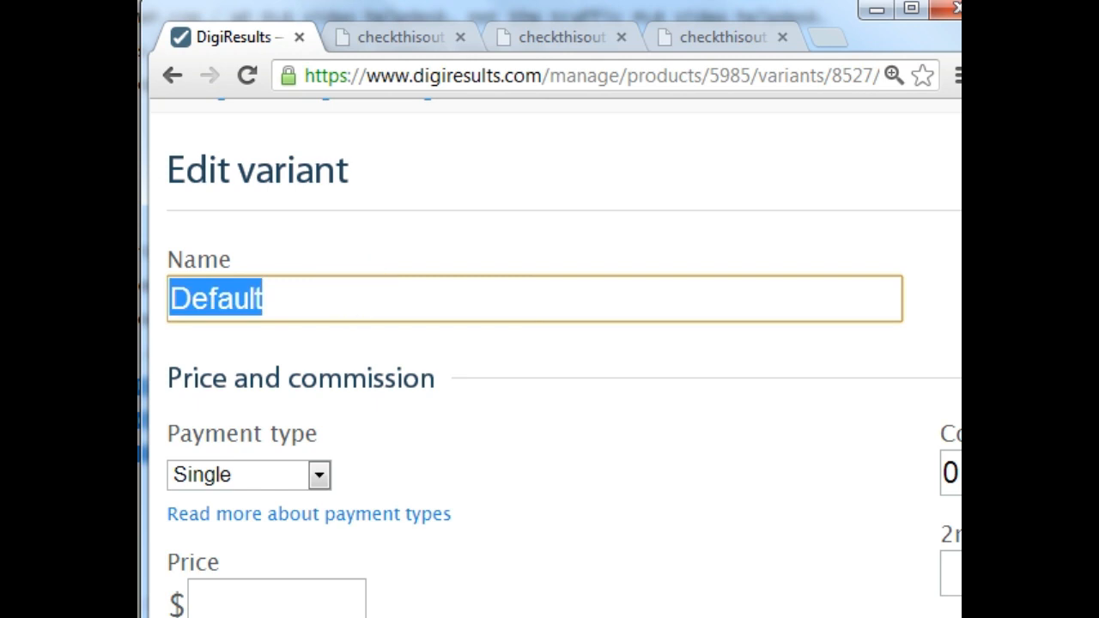
scroll(335, 323, down, 2)
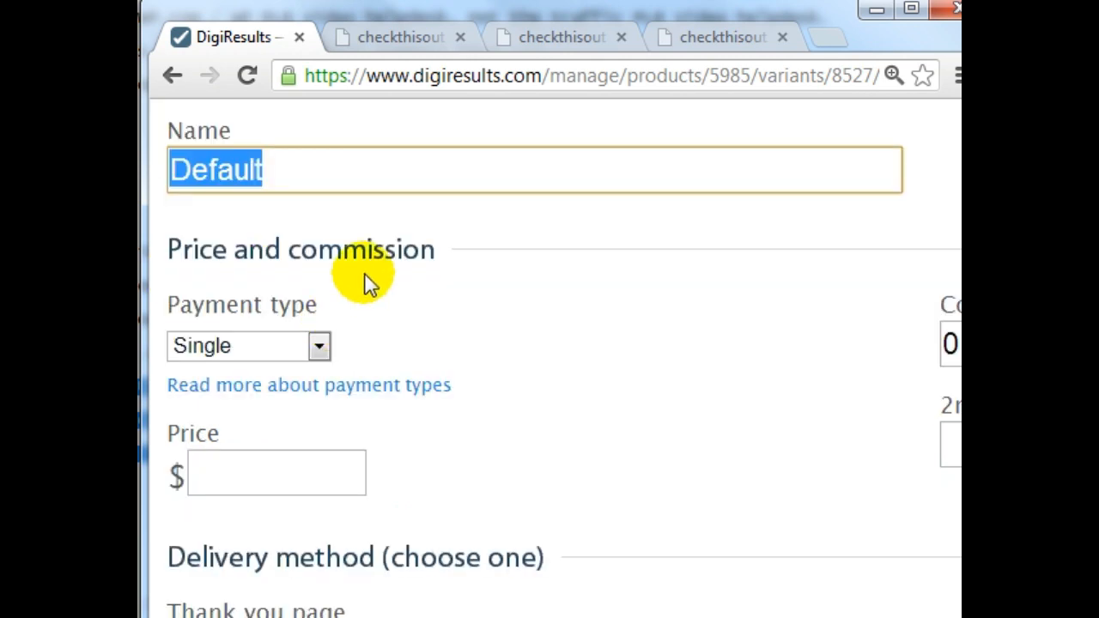
click(371, 248)
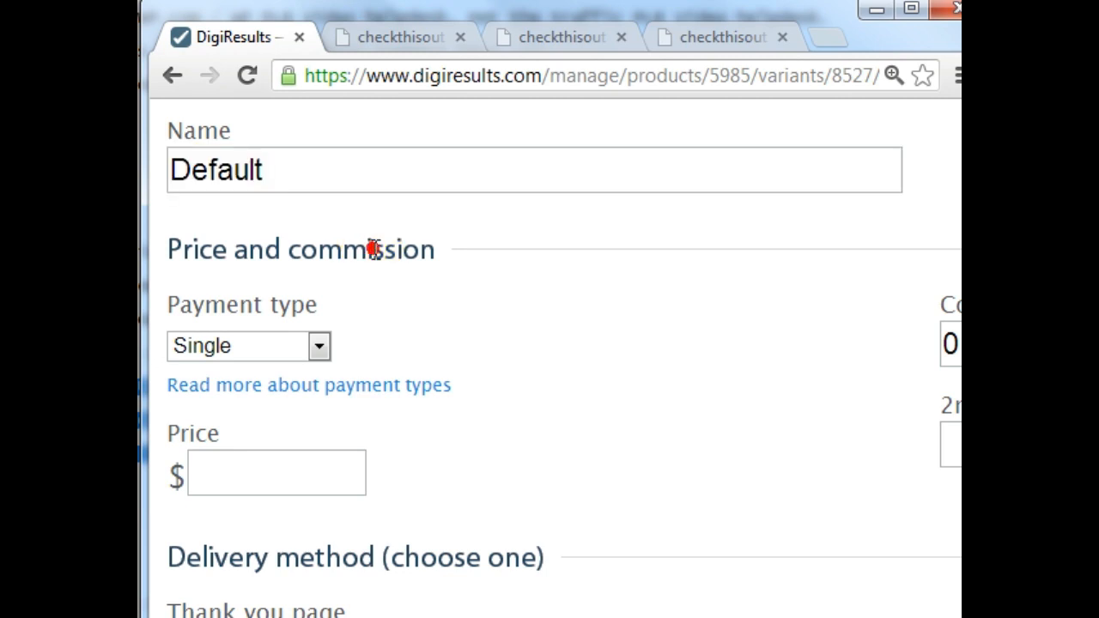
scroll(373, 253, down, 2)
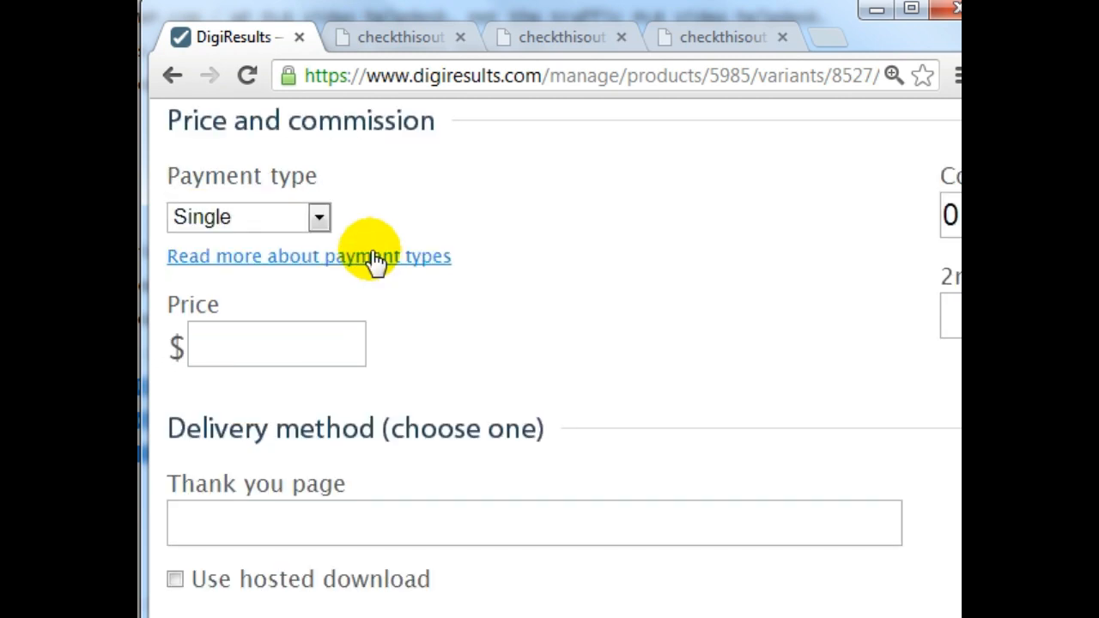
scroll(437, 304, up, 2)
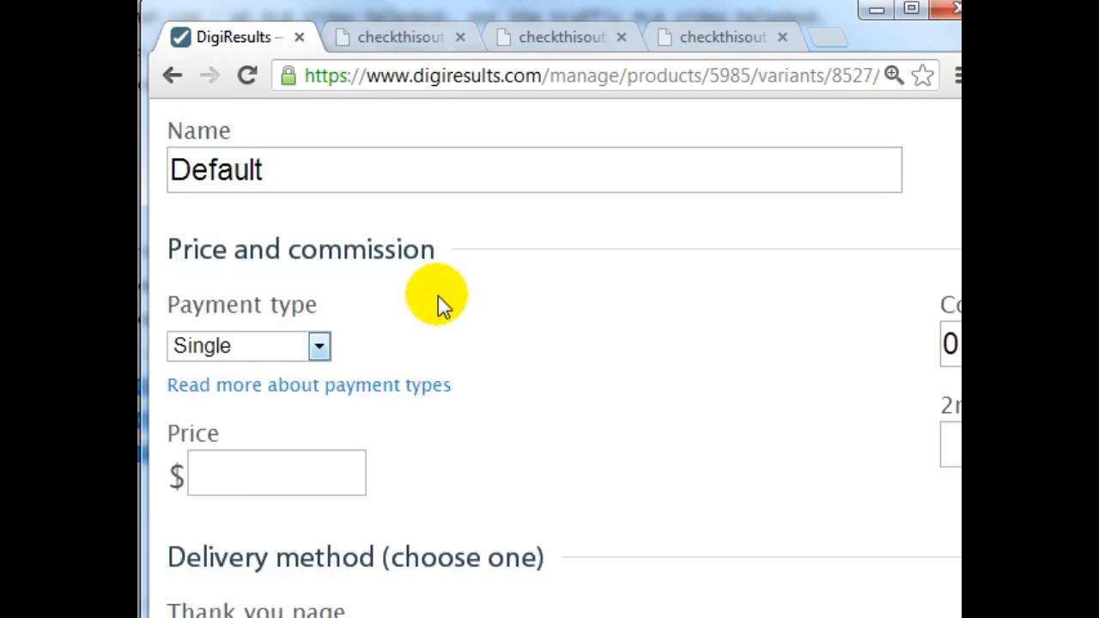
Step: Choose the Single payment type and set the Default variant's price to $7
scroll(412, 311, down, 2)
click(297, 217)
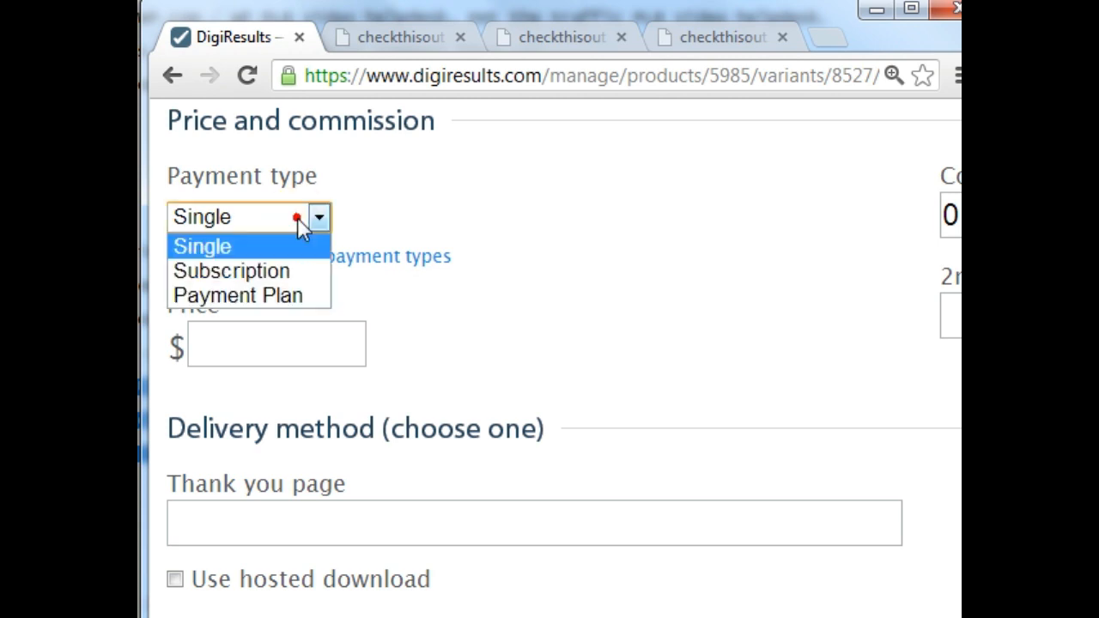
click(246, 244)
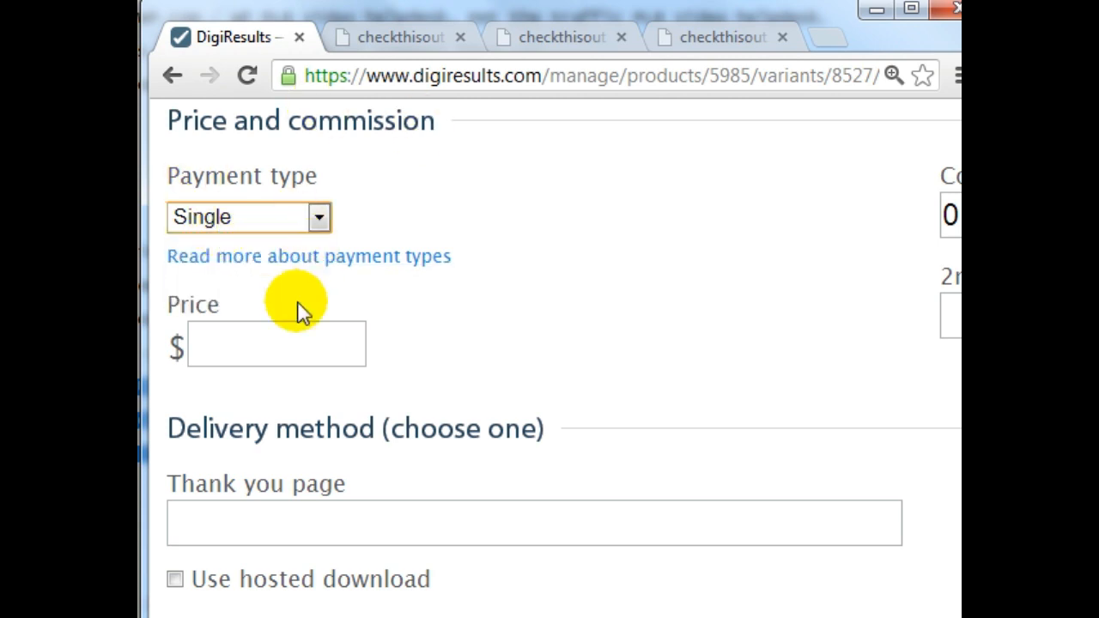
click(263, 344)
text(7)
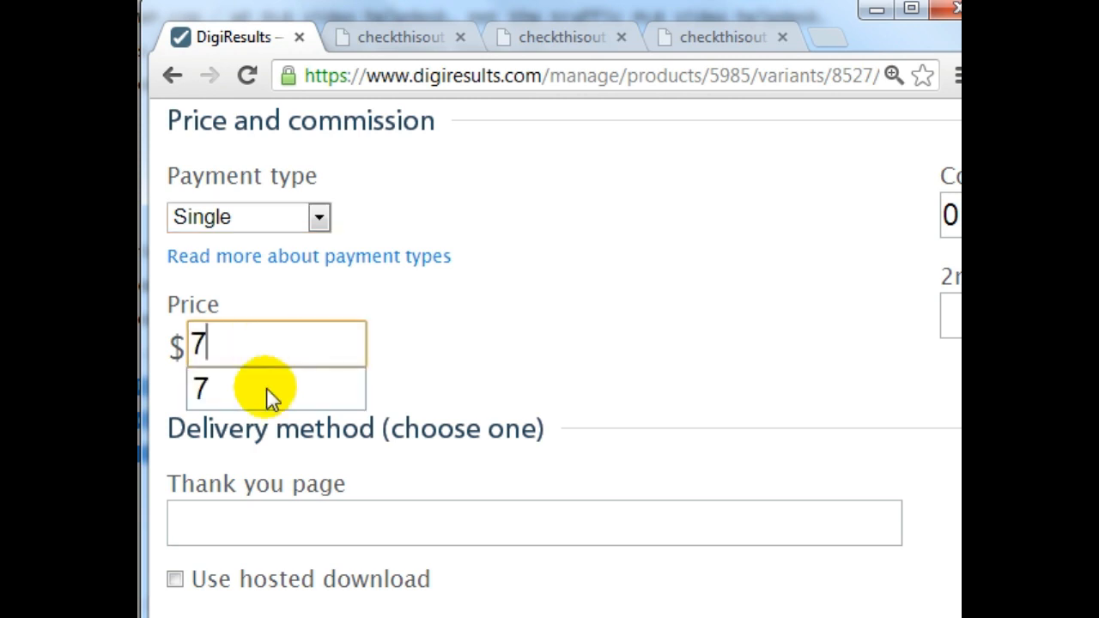
Step: Set the Default variant's commission to 50% and leave the 2nd tier commission blank
drag(269, 617, 550, 617)
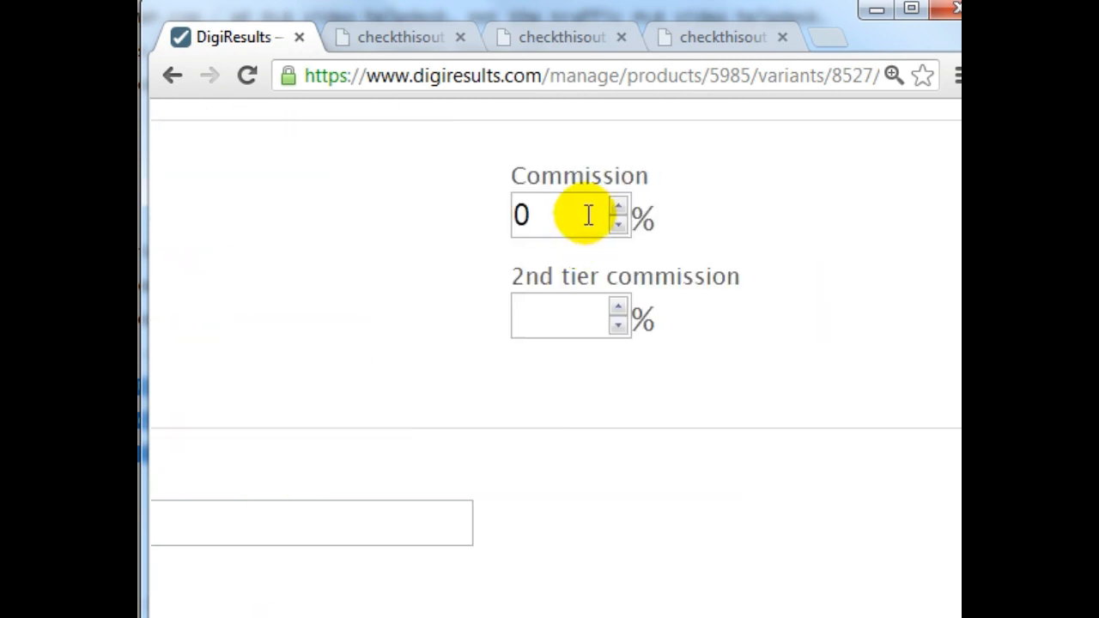
double_click(581, 215)
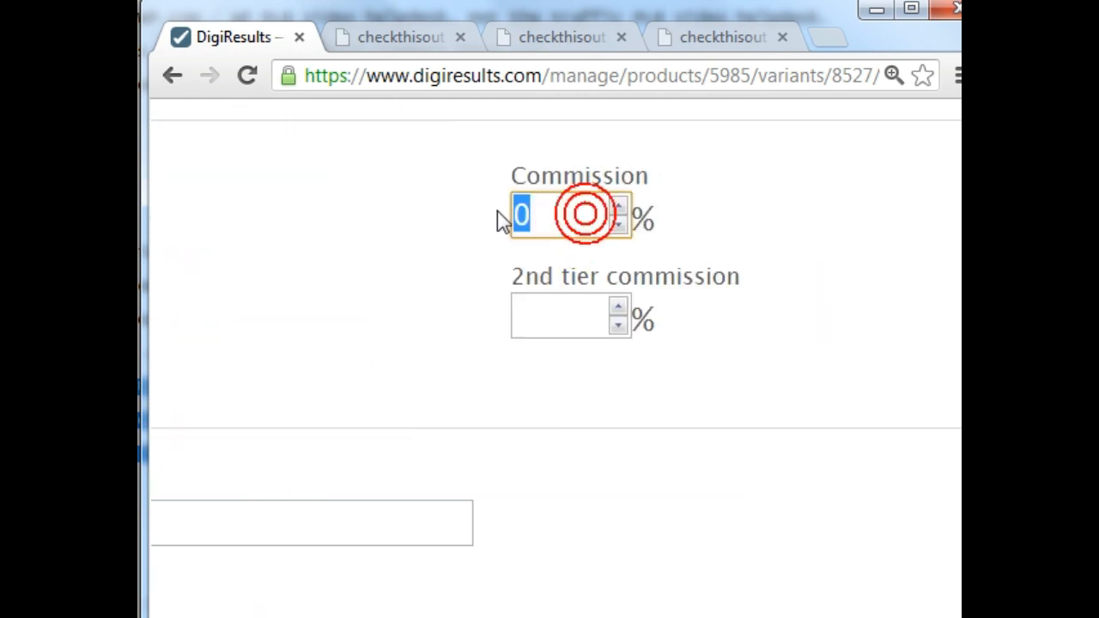
text(50)
click(559, 312)
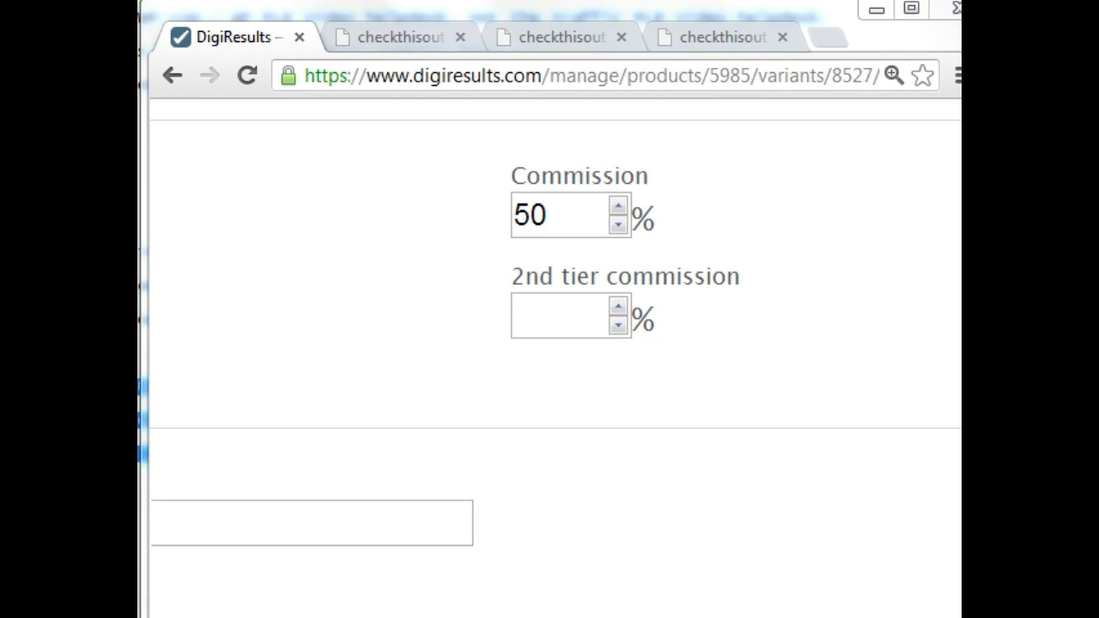
scroll(550, 357, left, 5)
scroll(549, 357, right, 4)
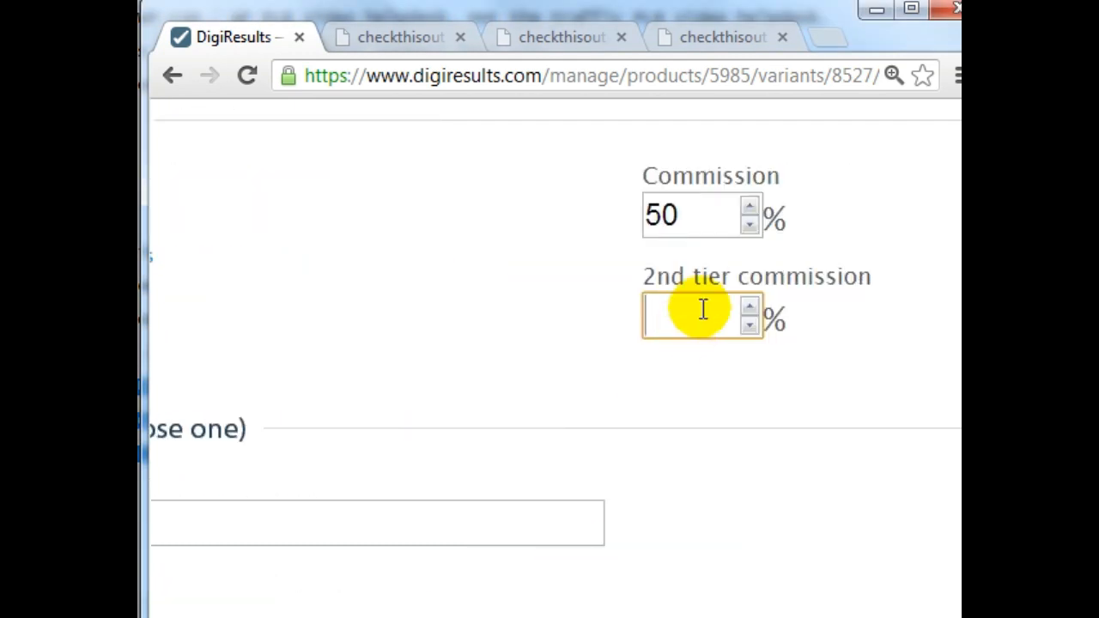
click(703, 309)
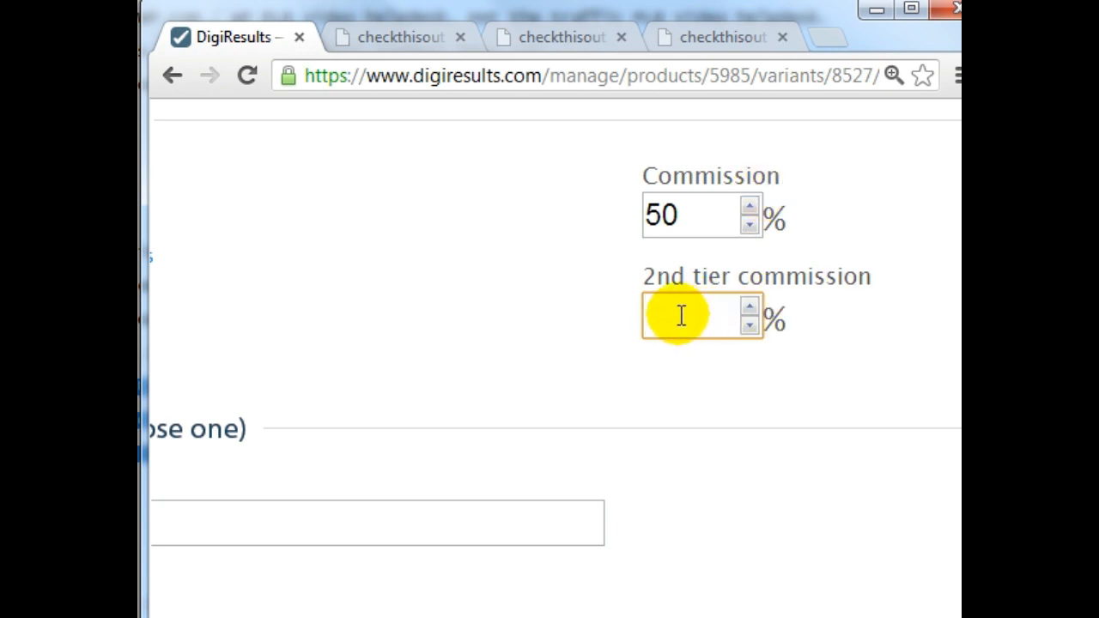
Step: Copy the web address of the thank you page checkthisoutrightnow.net/digiresults/thankst2st123lkj3919.html
scroll(554, 358, left, 3)
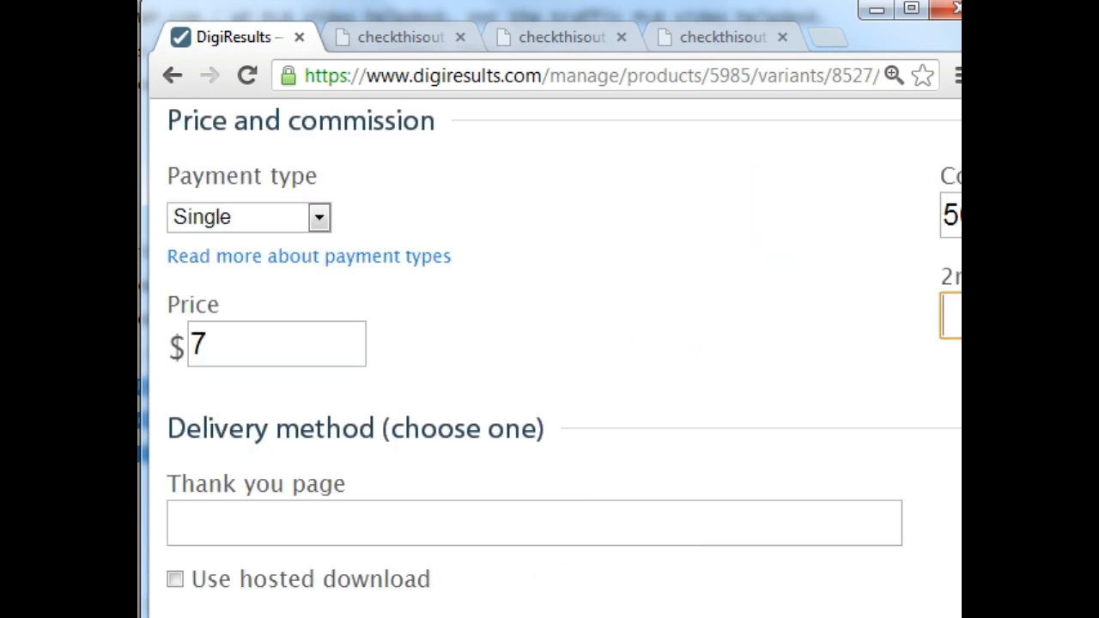
scroll(554, 358, right, 2)
scroll(555, 359, left, 2)
scroll(330, 420, down, 1)
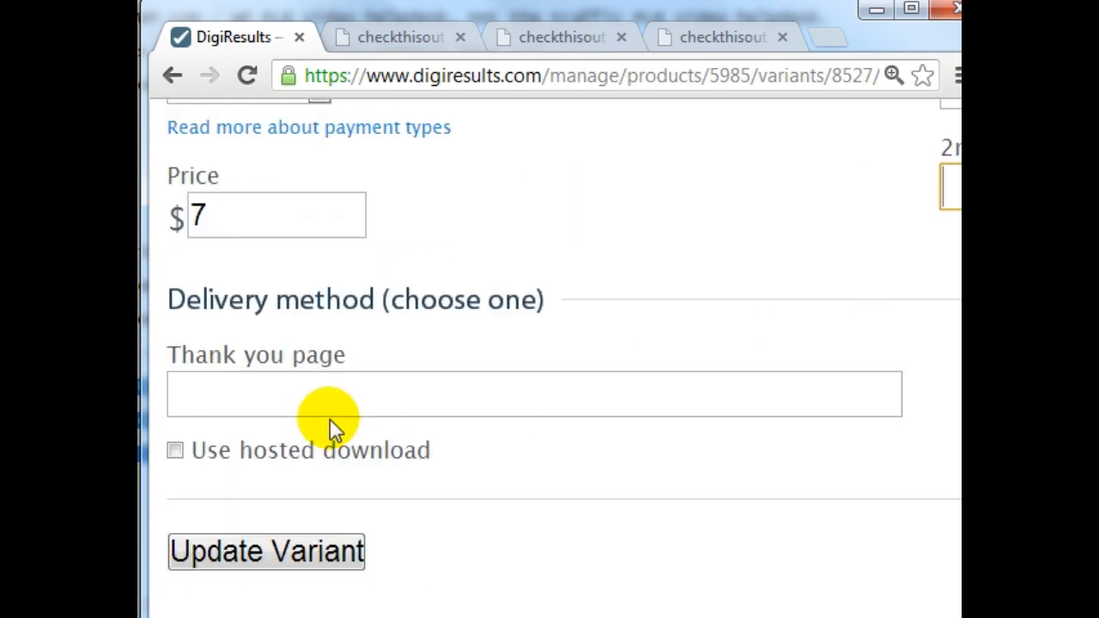
click(544, 38)
click(726, 38)
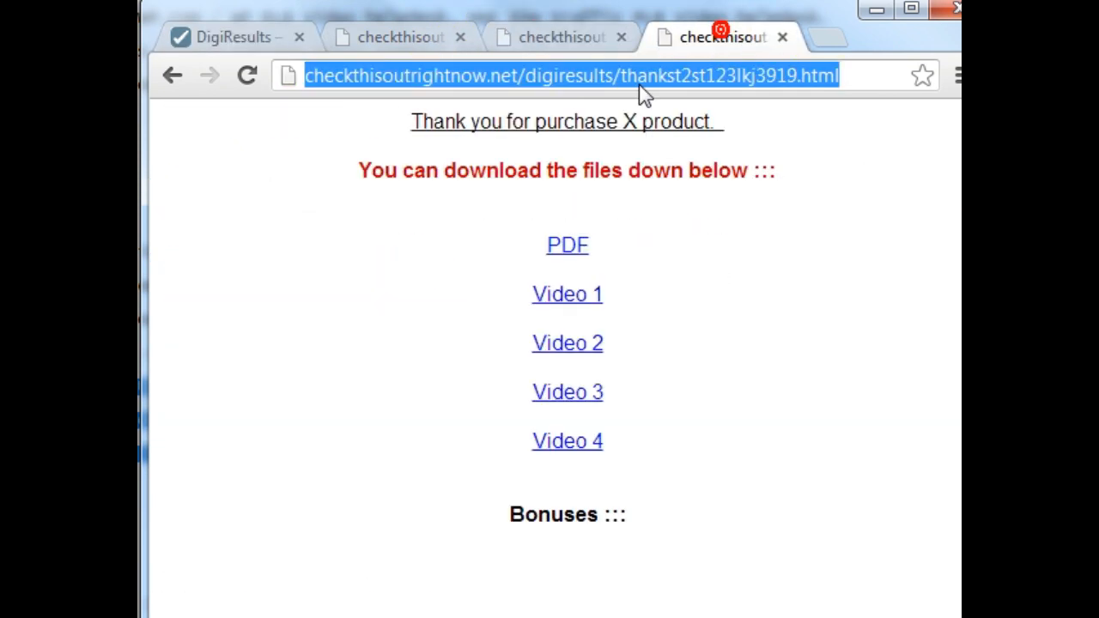
click(637, 75)
click(386, 76)
key(ctrl+c)
Step: Paste the copied address as the Default variant's thank you page and update the variant
click(246, 37)
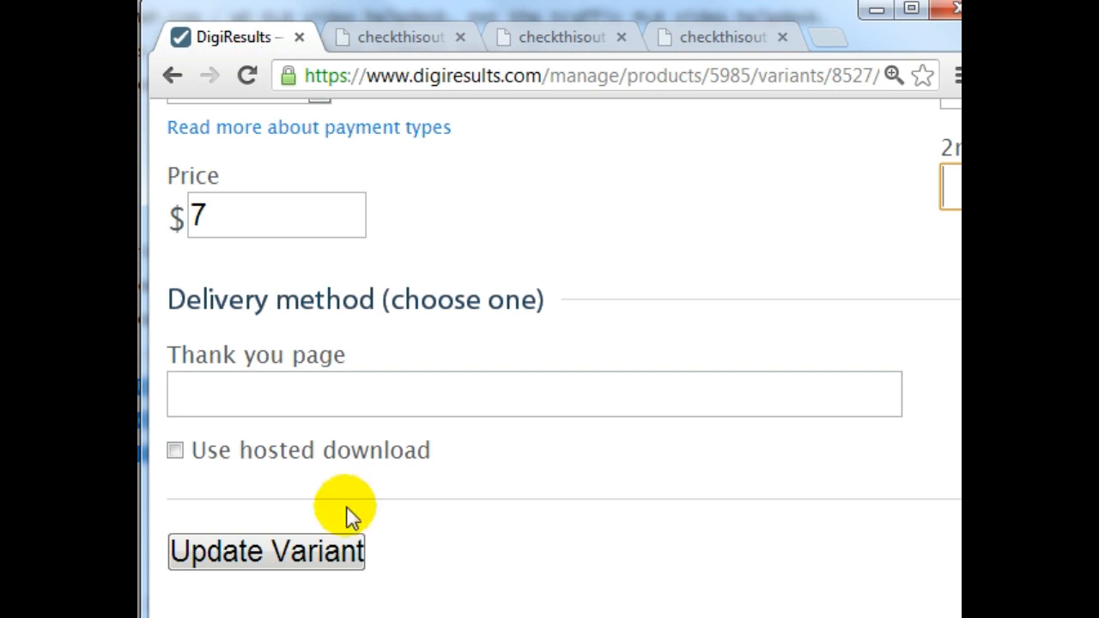
click(319, 391)
key(ctrl+v)
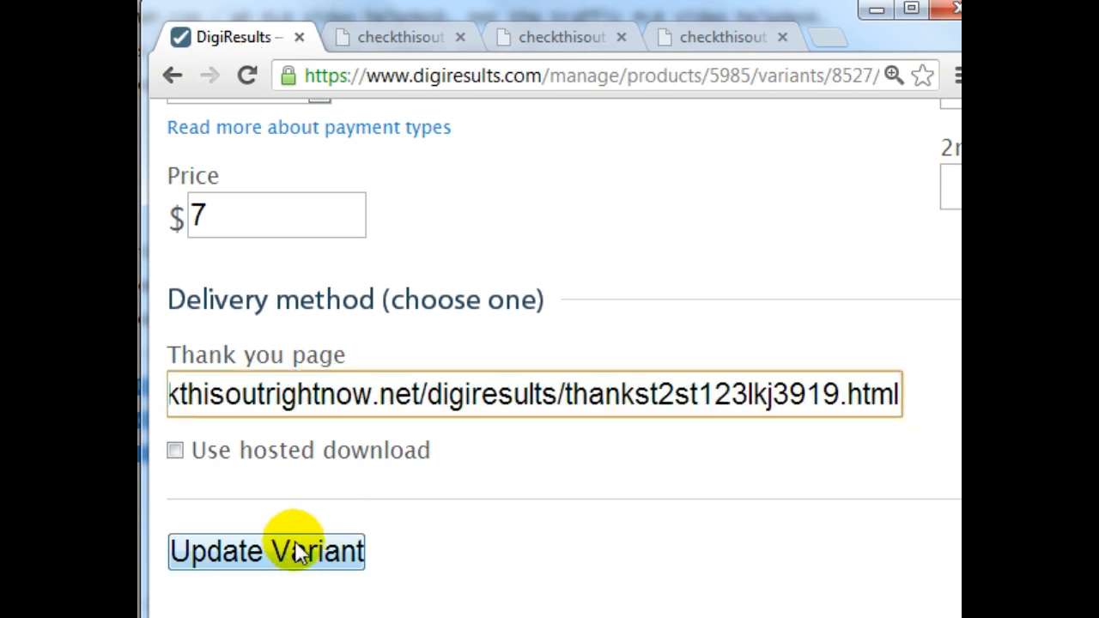
click(296, 552)
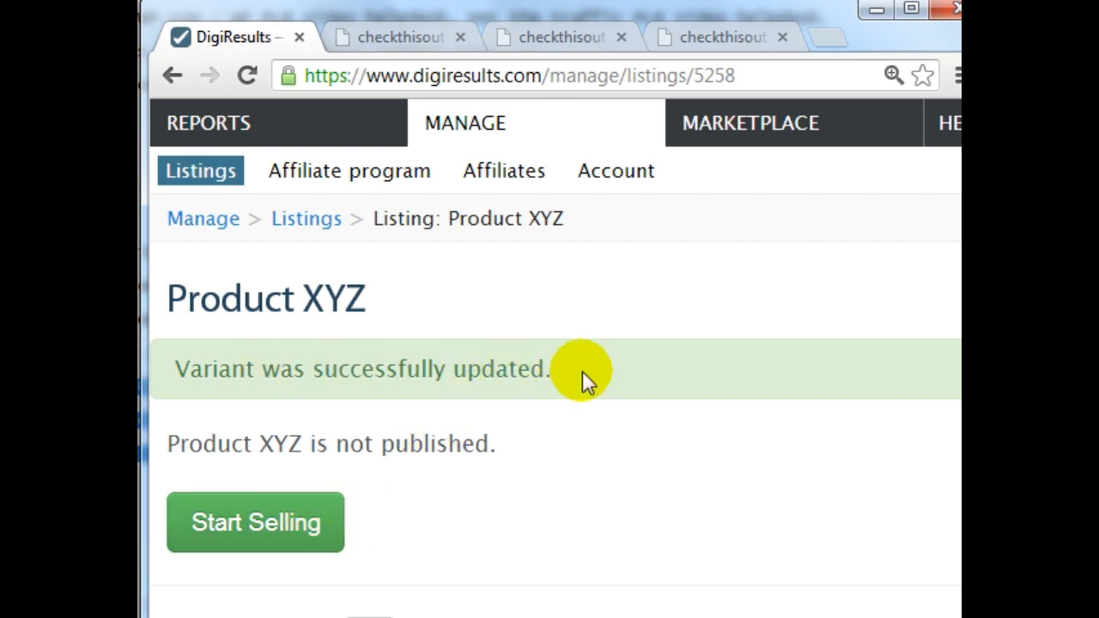
Step: Review Product XYZ's publishing status, listing details and product funnel, including the options for adding an OTO and a backend product
scroll(412, 377, down, 3)
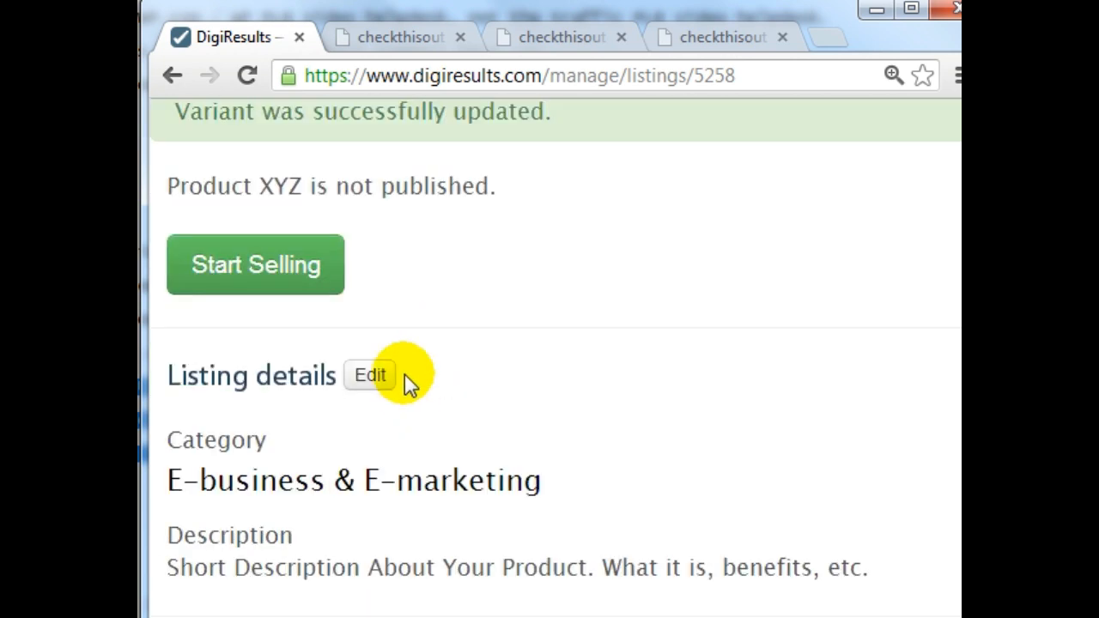
drag(183, 186, 535, 190)
click(537, 183)
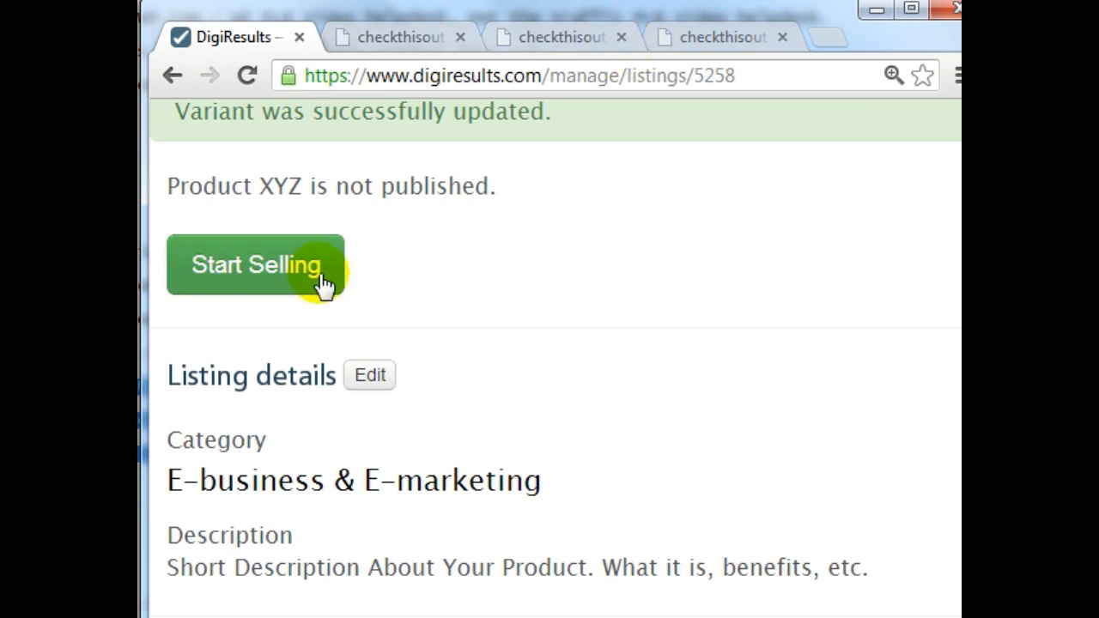
scroll(636, 335, down, 4)
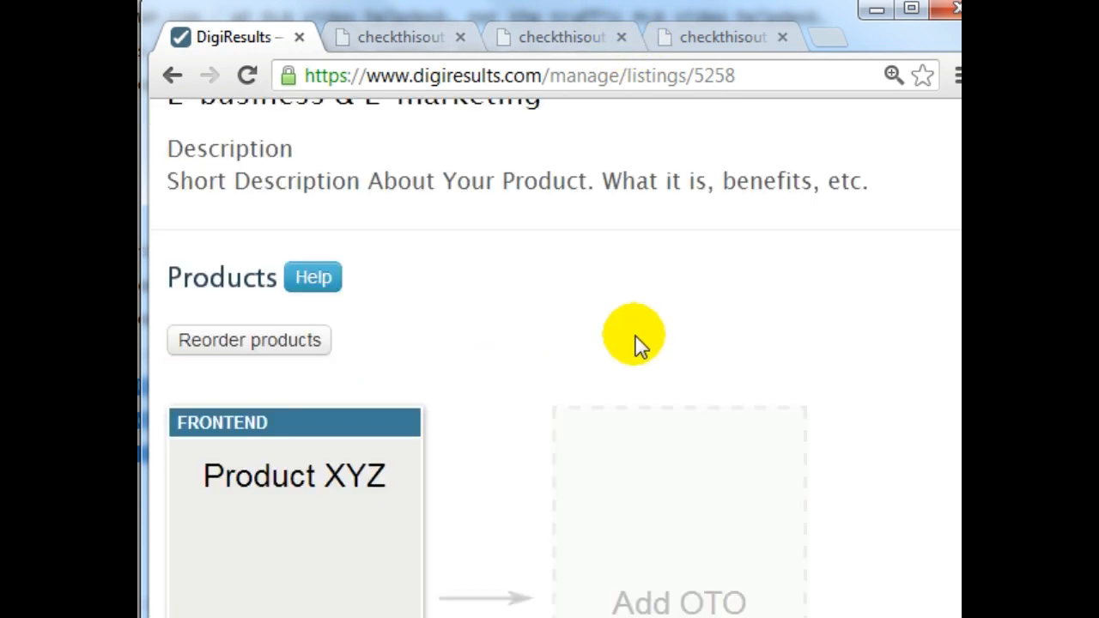
scroll(652, 229, down, 4)
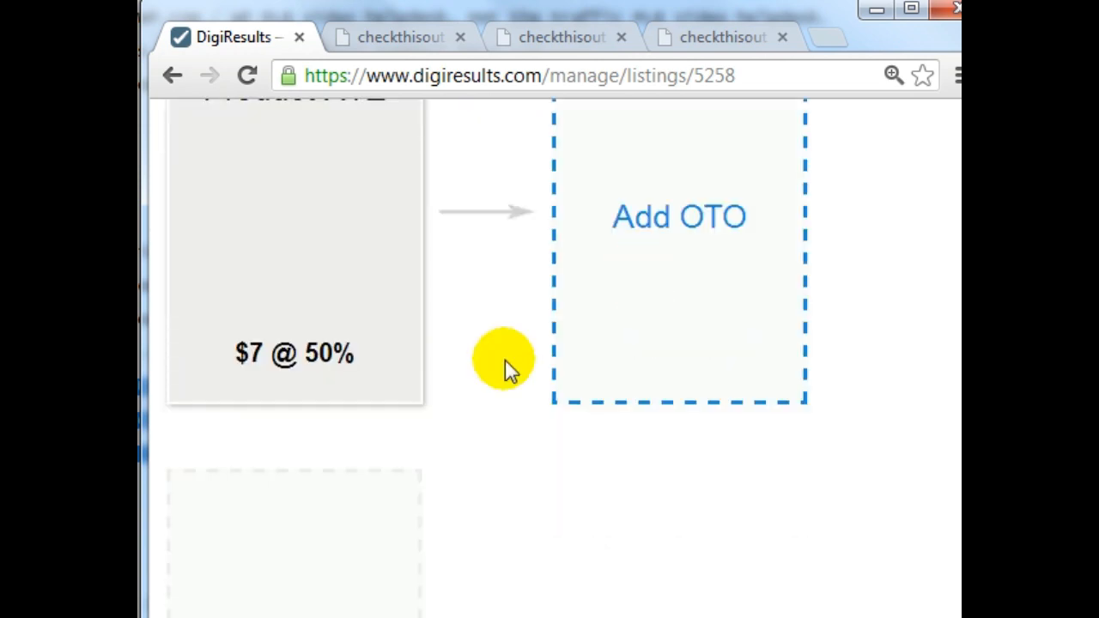
scroll(385, 376, up, 2)
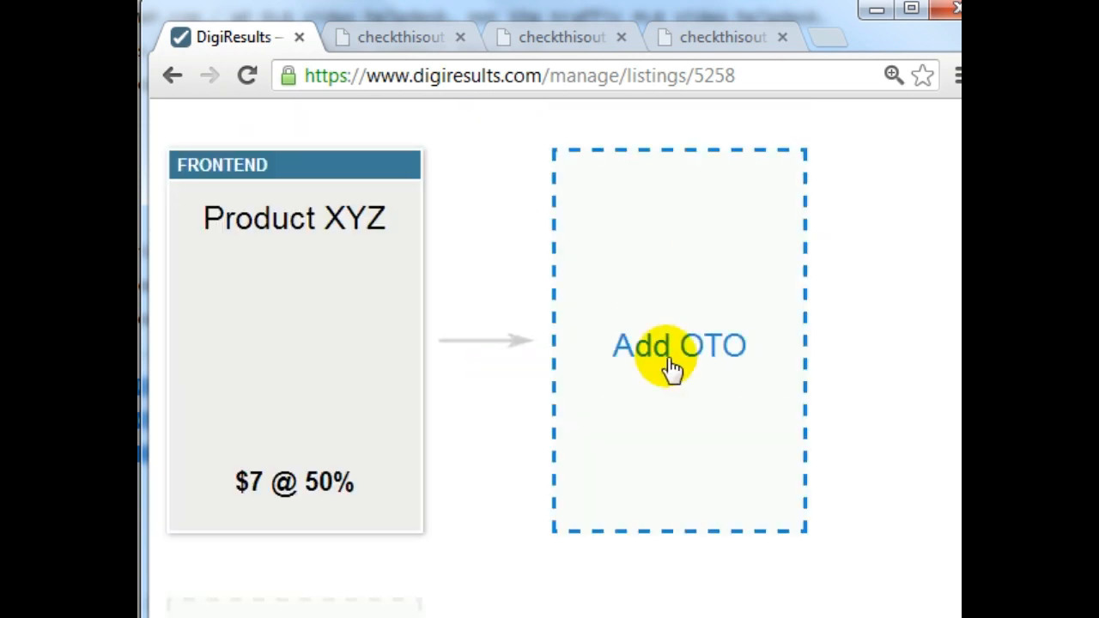
scroll(566, 374, down, 4)
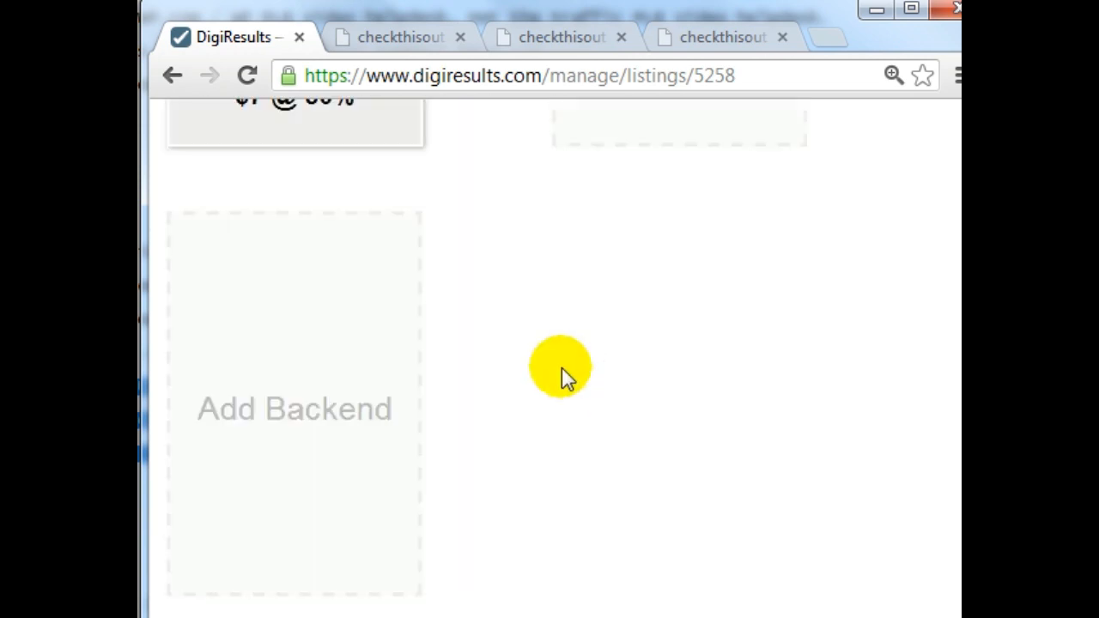
scroll(533, 370, up, 4)
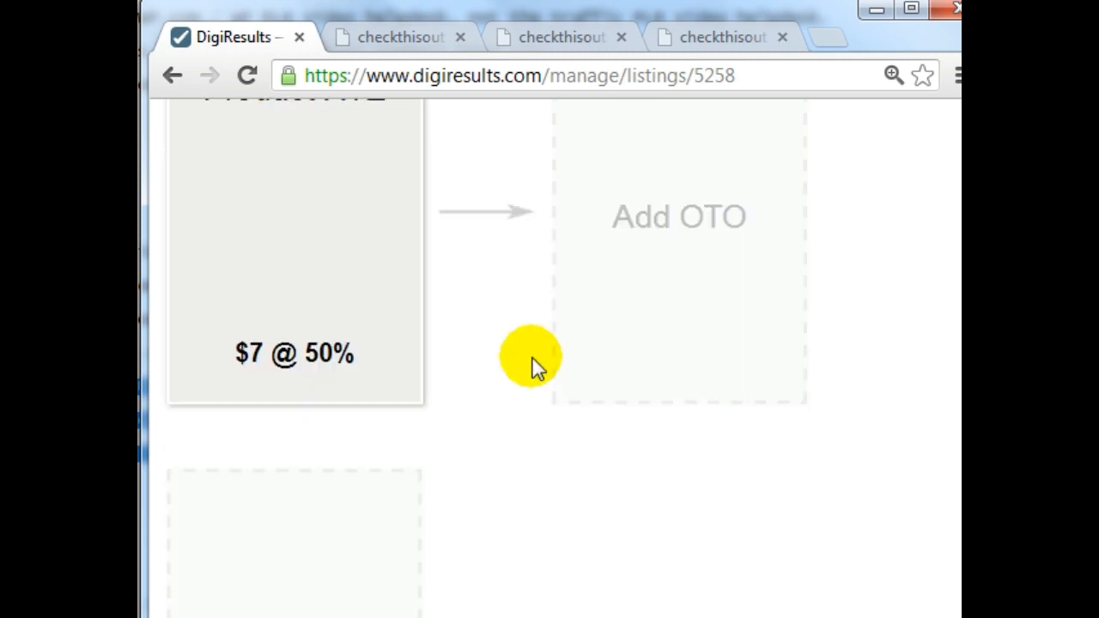
scroll(687, 353, down, 4)
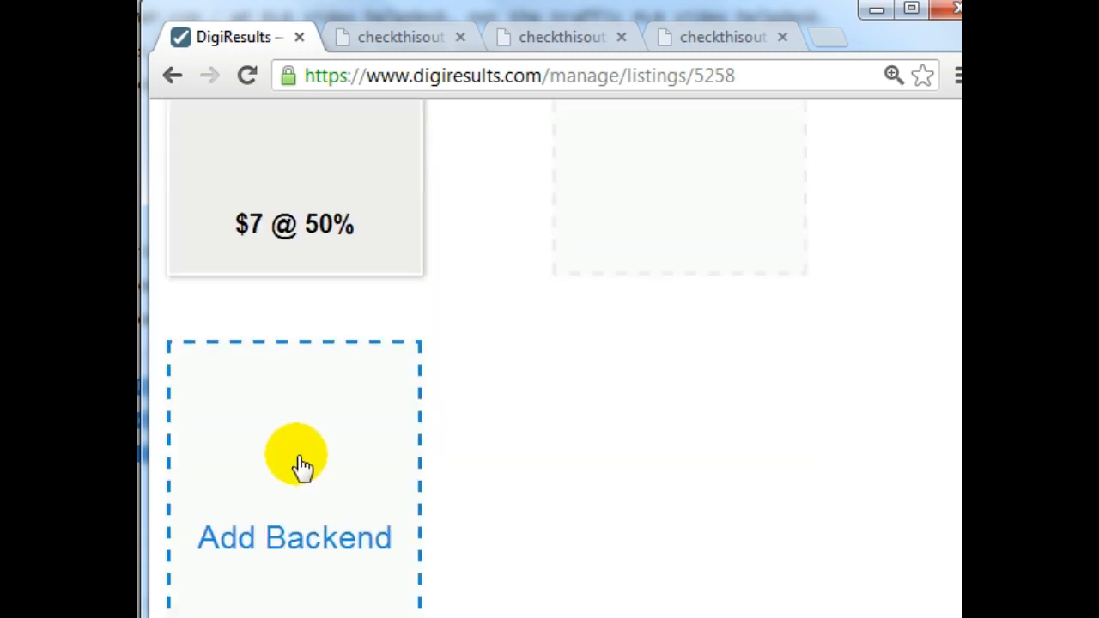
scroll(282, 485, up, 4)
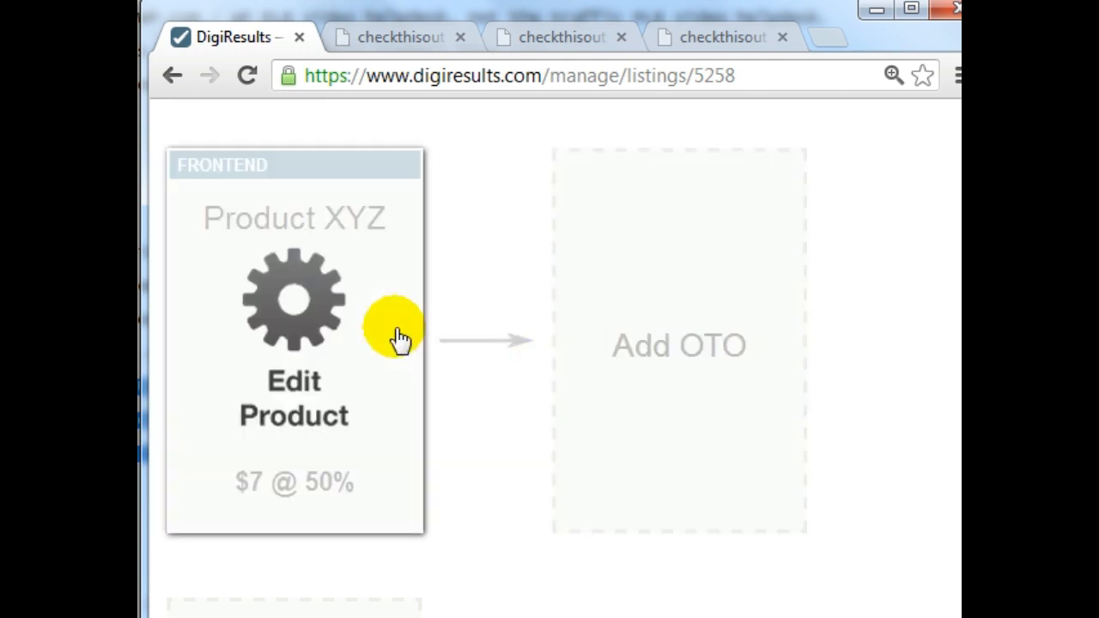
Step: Examine the name, support email and sales page fields of the new OTO form and return to the listing
click(687, 326)
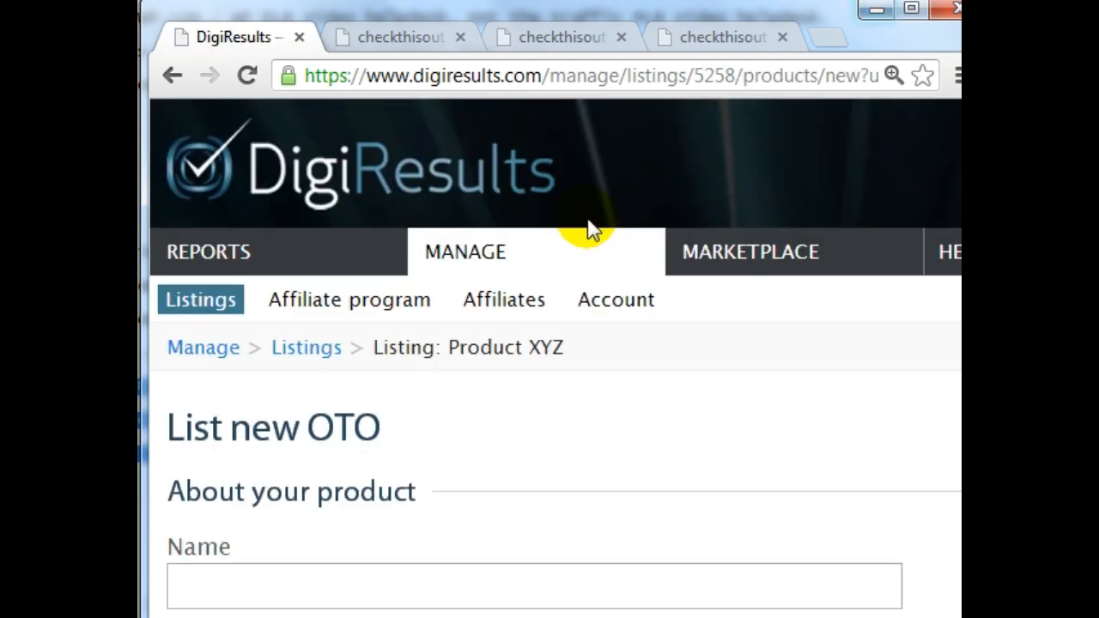
scroll(466, 309, down, 4)
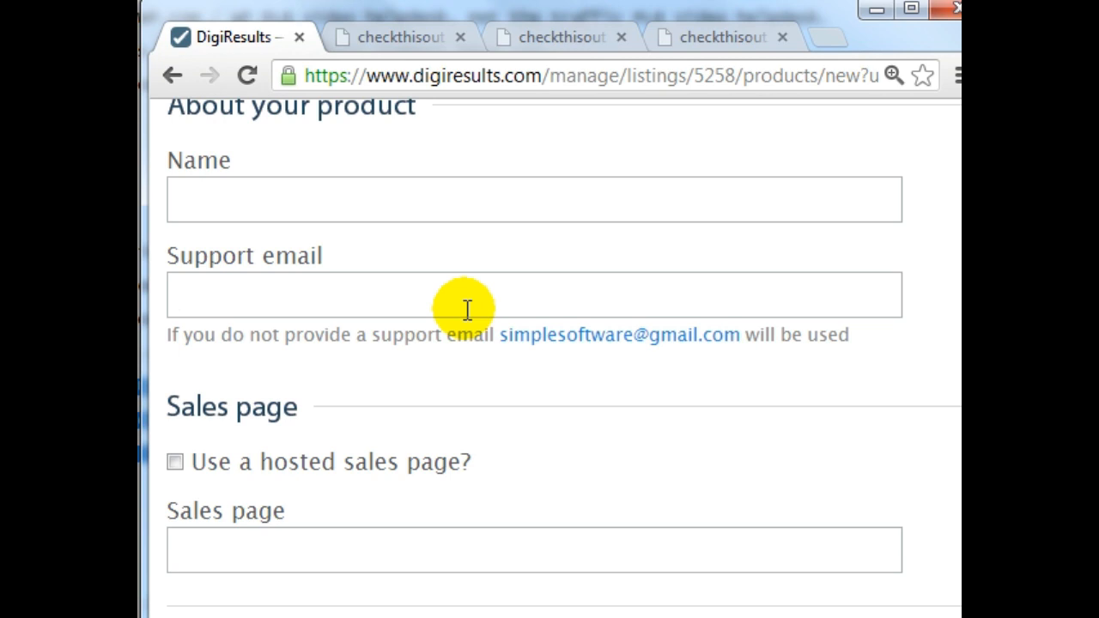
click(372, 199)
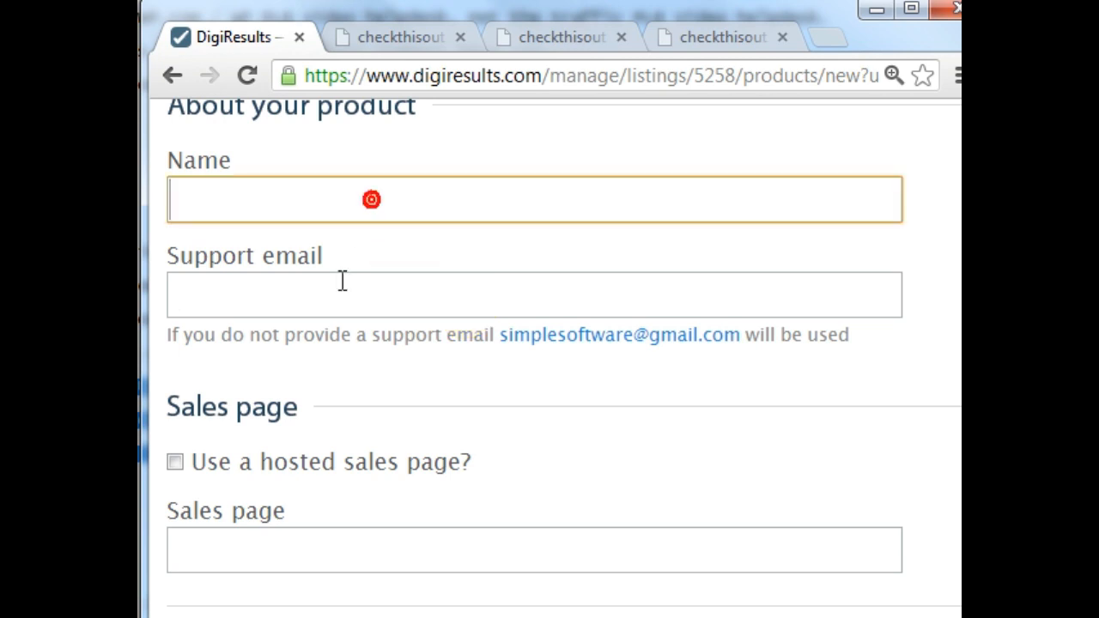
click(266, 287)
scroll(411, 343, down, 2)
click(352, 378)
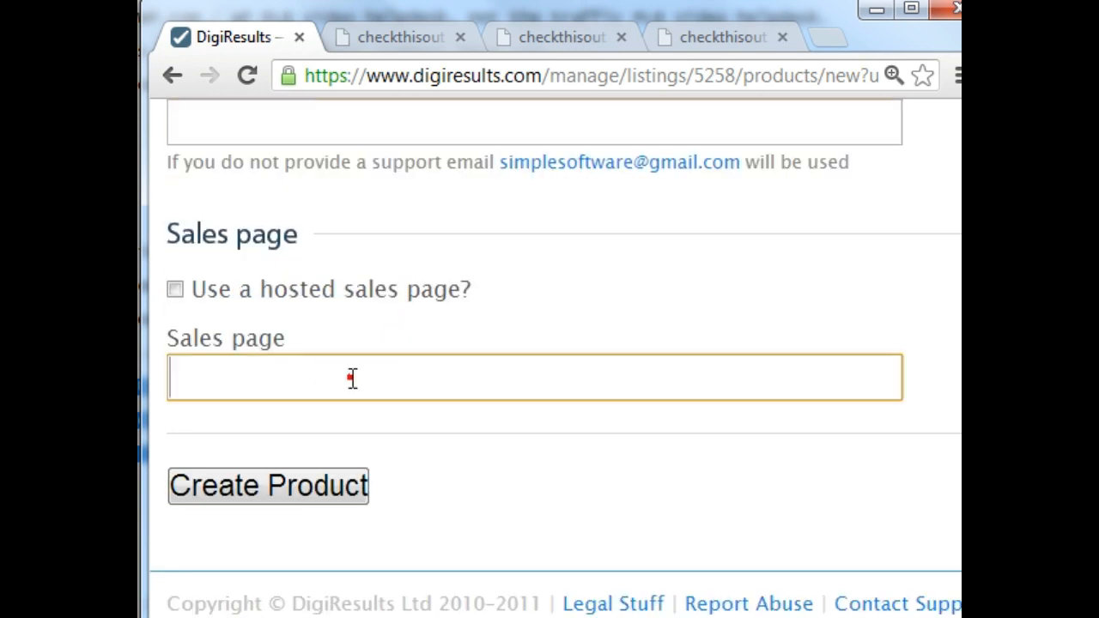
scroll(351, 377, up, 5)
click(170, 76)
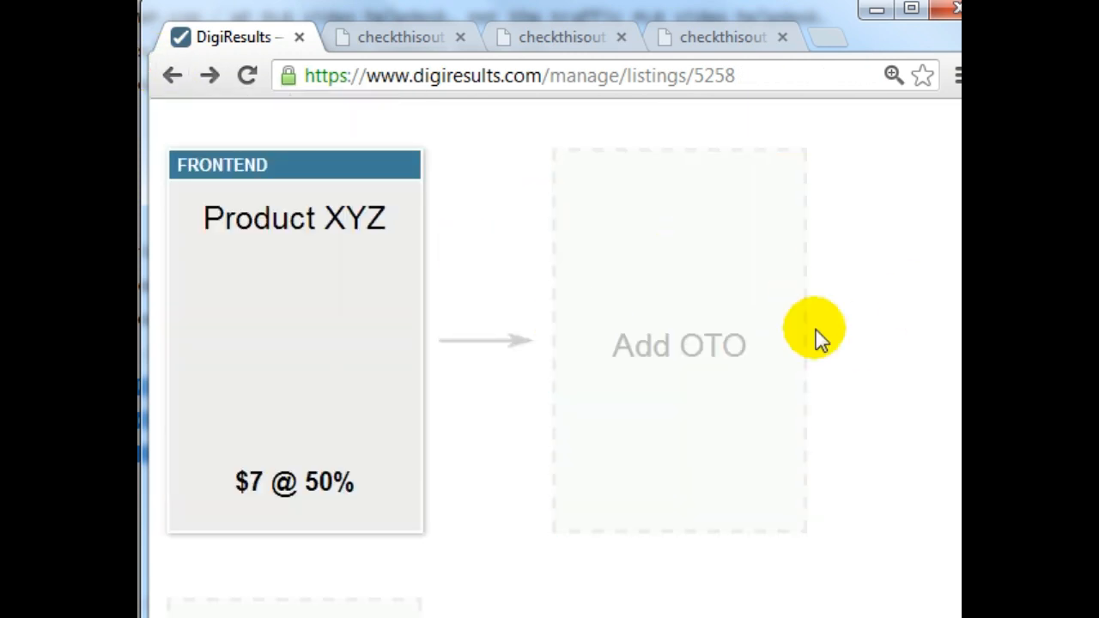
Step: Review the OTO and backend placeholders, the squeeze page optin tracking section and the other settings of Product XYZ's listing
scroll(429, 384, down, 4)
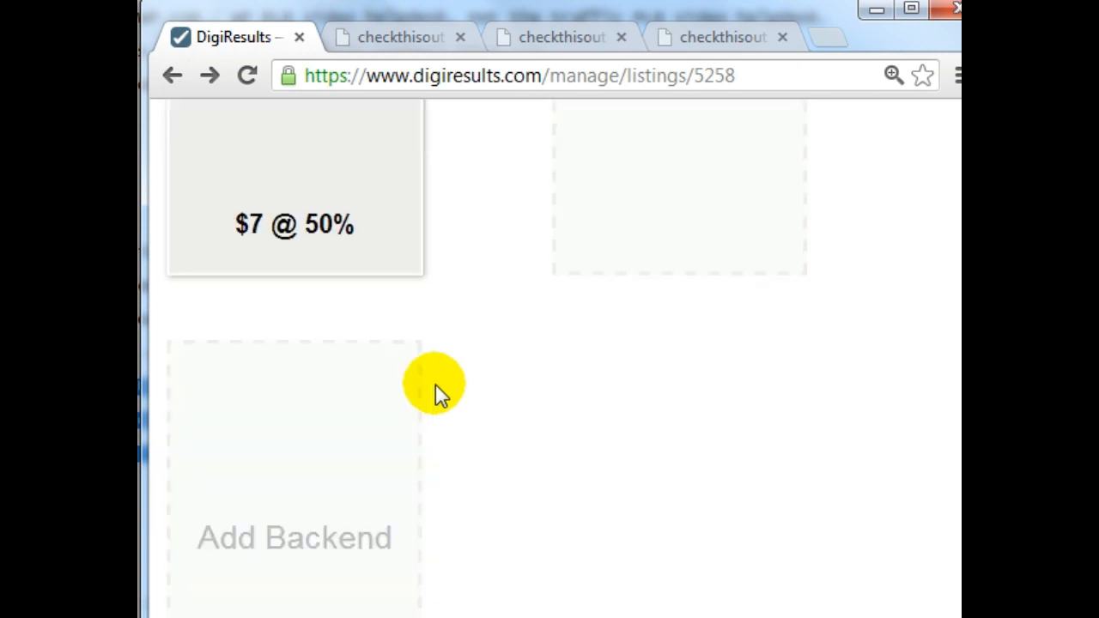
scroll(335, 391, up, 4)
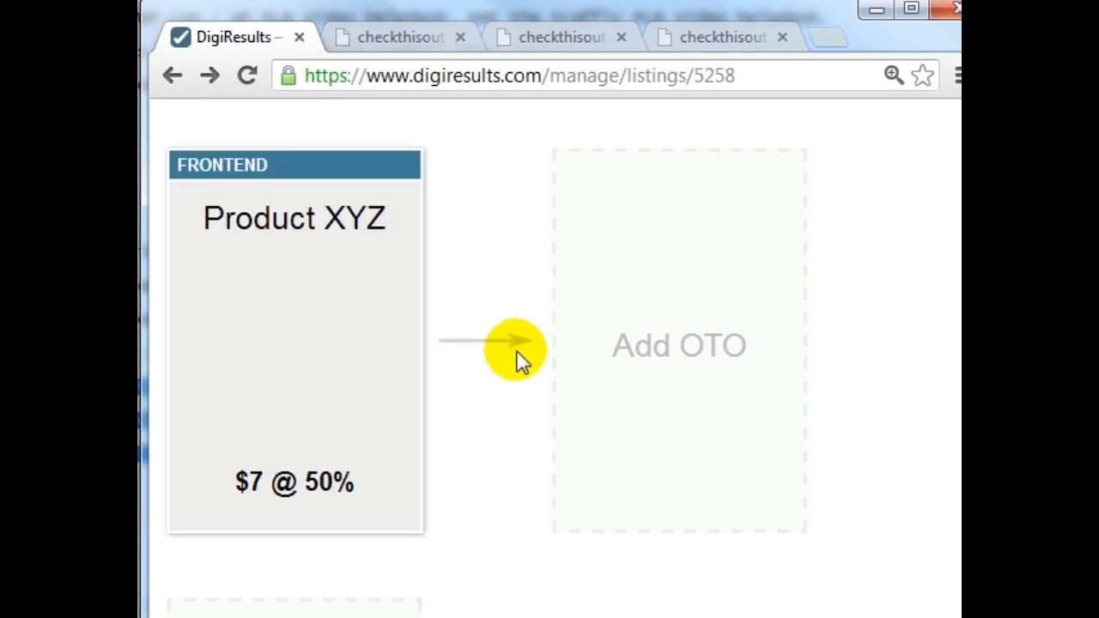
scroll(516, 351, down, 10)
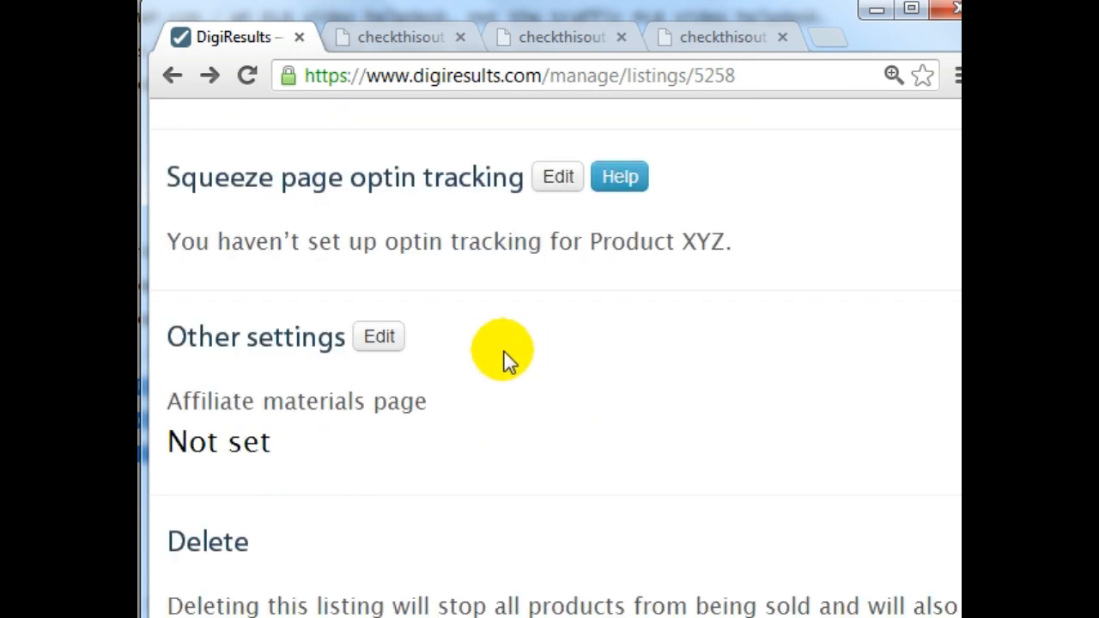
drag(180, 177, 513, 177)
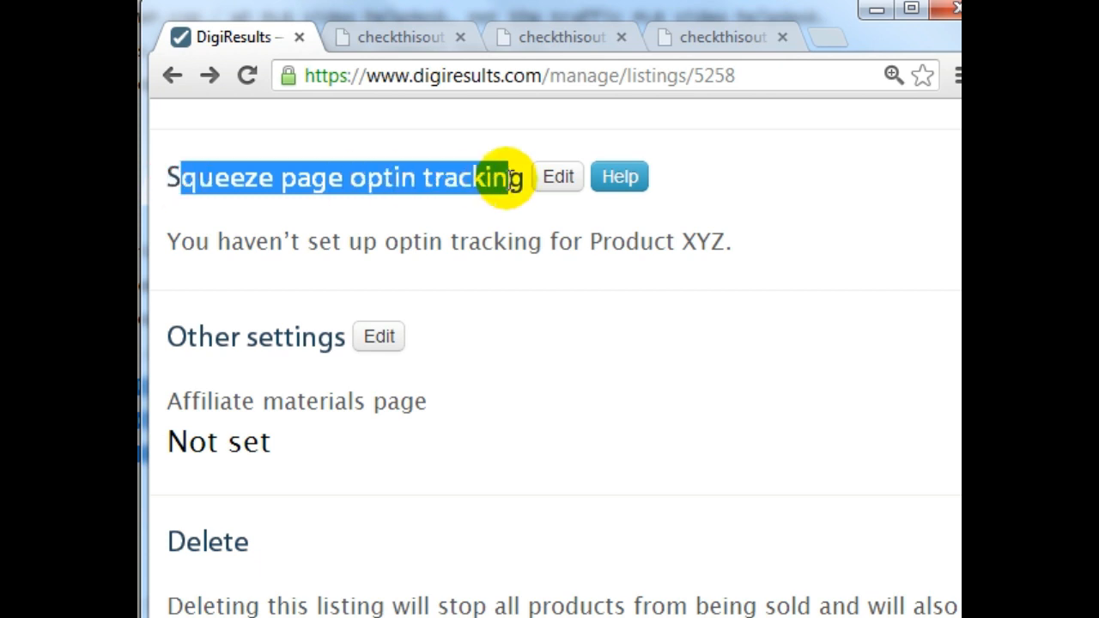
scroll(413, 299, up, 2)
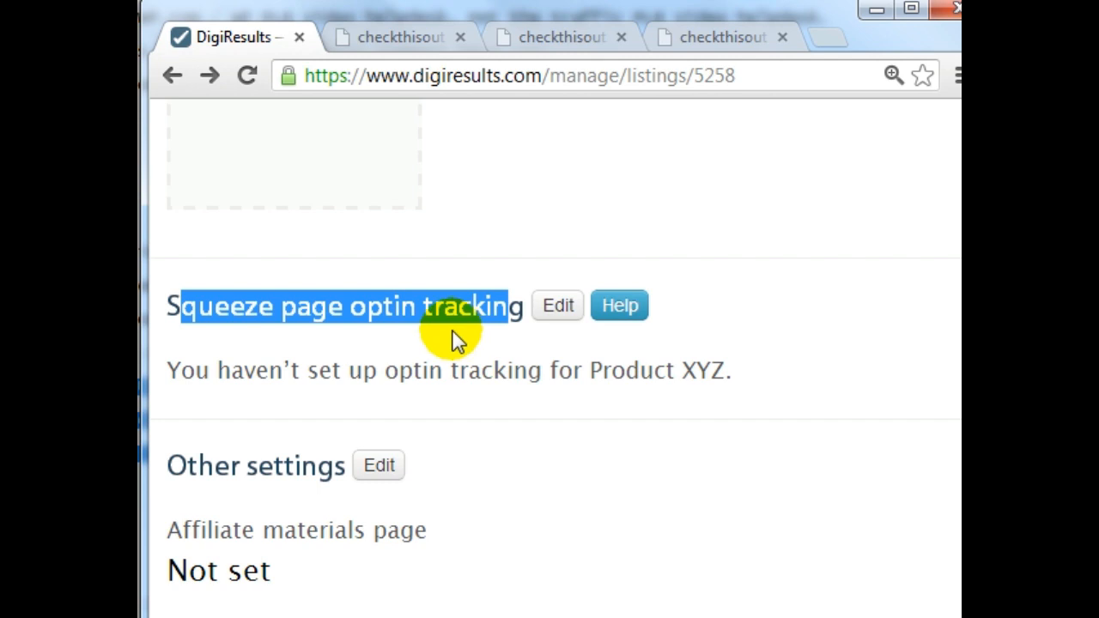
scroll(455, 339, down, 2)
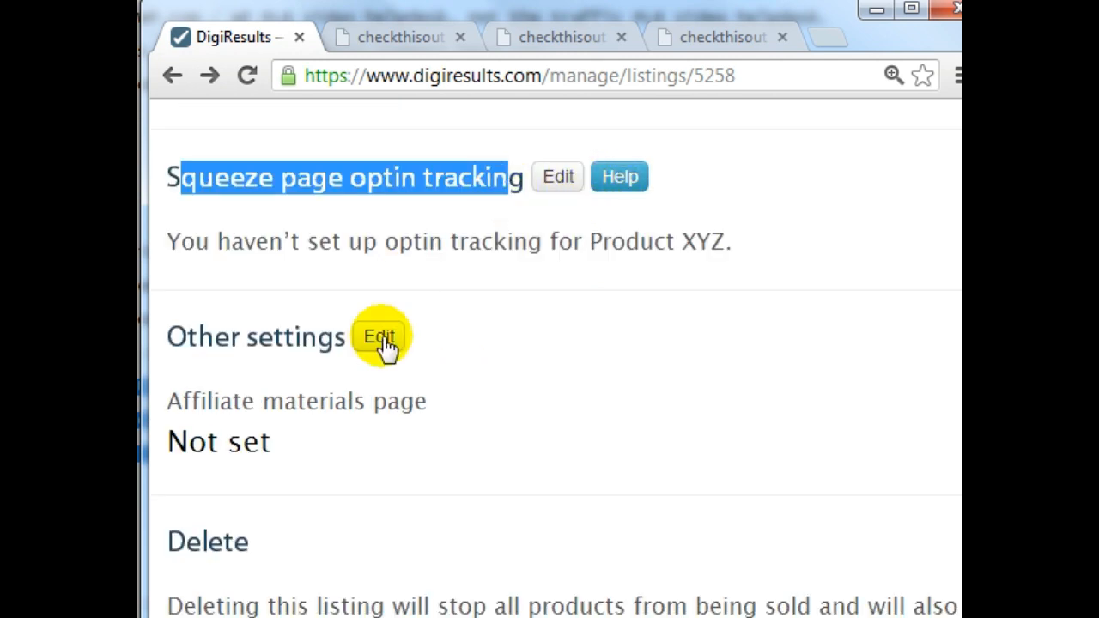
click(237, 337)
scroll(523, 343, down, 2)
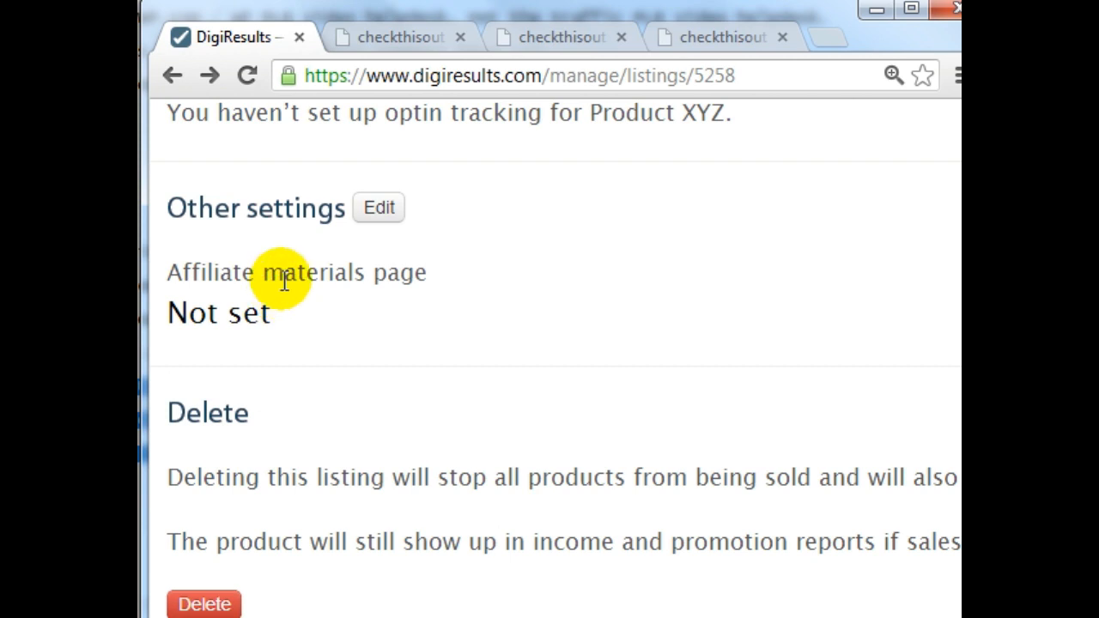
Step: Open the listing's other settings for editing and copy the affiliates page address checkthisoutrightnow.net/digiresults/affiliates.html
click(379, 209)
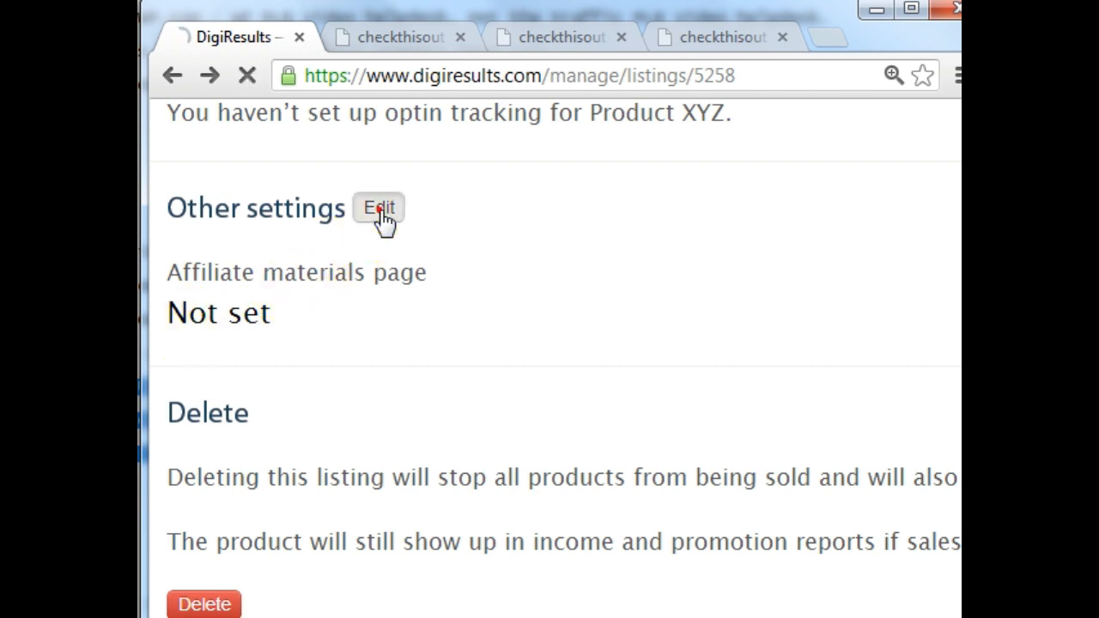
scroll(483, 362, down, 4)
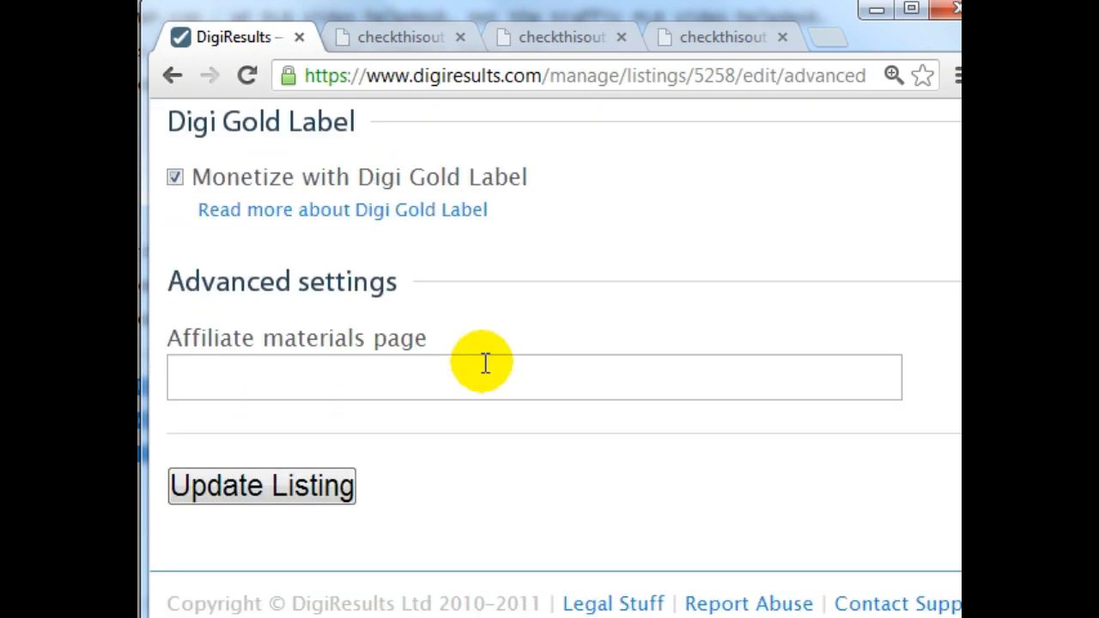
click(576, 39)
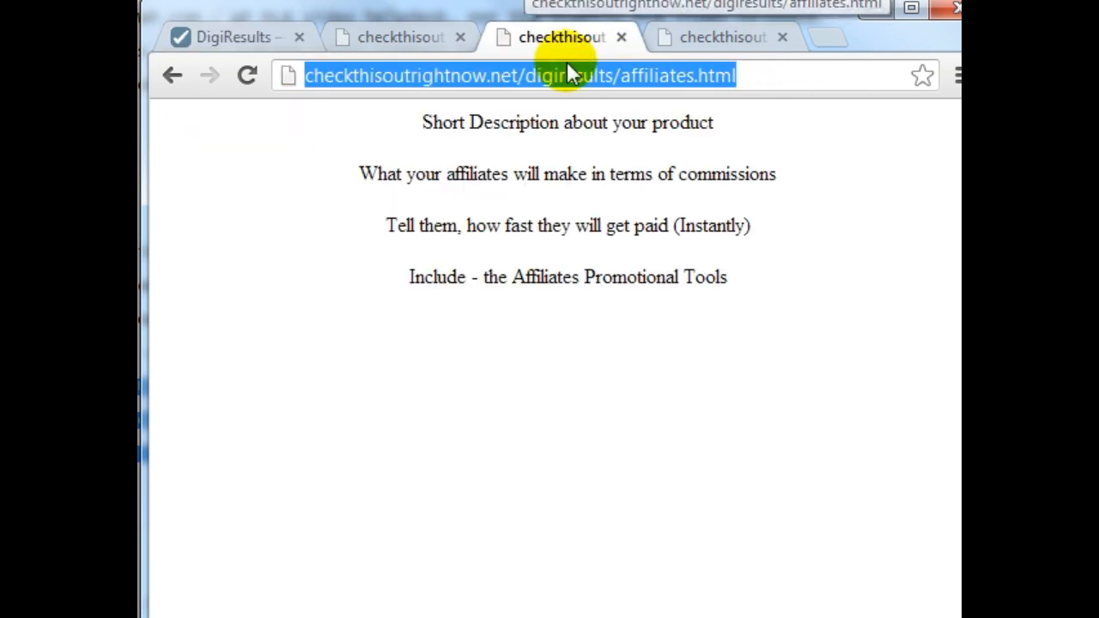
click(565, 76)
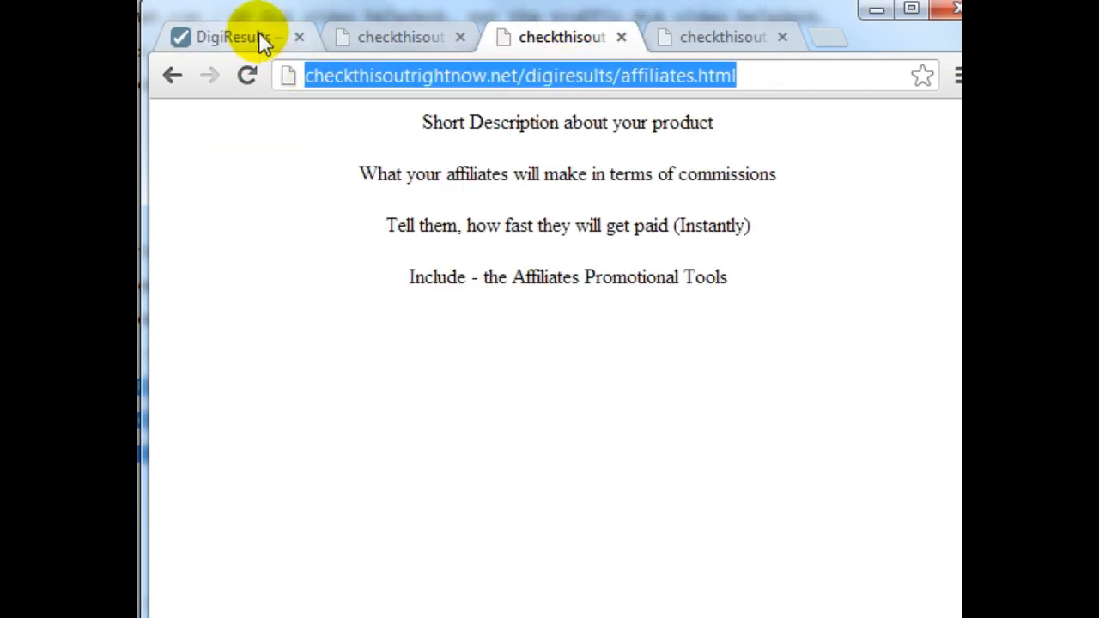
click(258, 35)
click(372, 365)
text(http://checkthisoutrightnow.net/digiresults/affiliates.html)
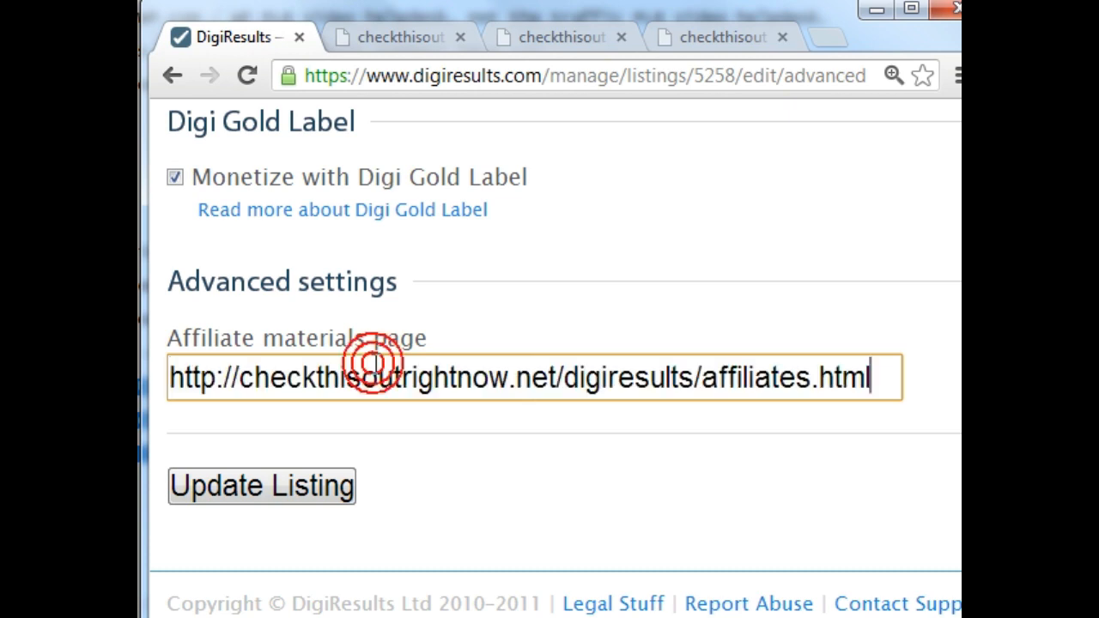
click(296, 496)
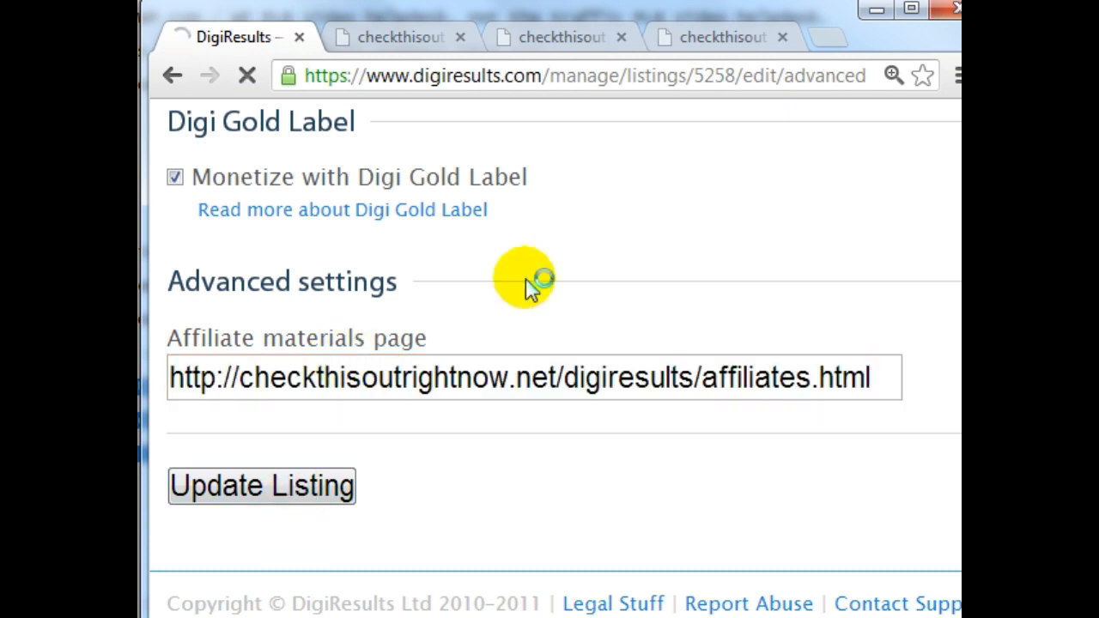
Step: Review the updated listing from its details and products through the affiliate materials page and deletion section
scroll(463, 382, down, 6)
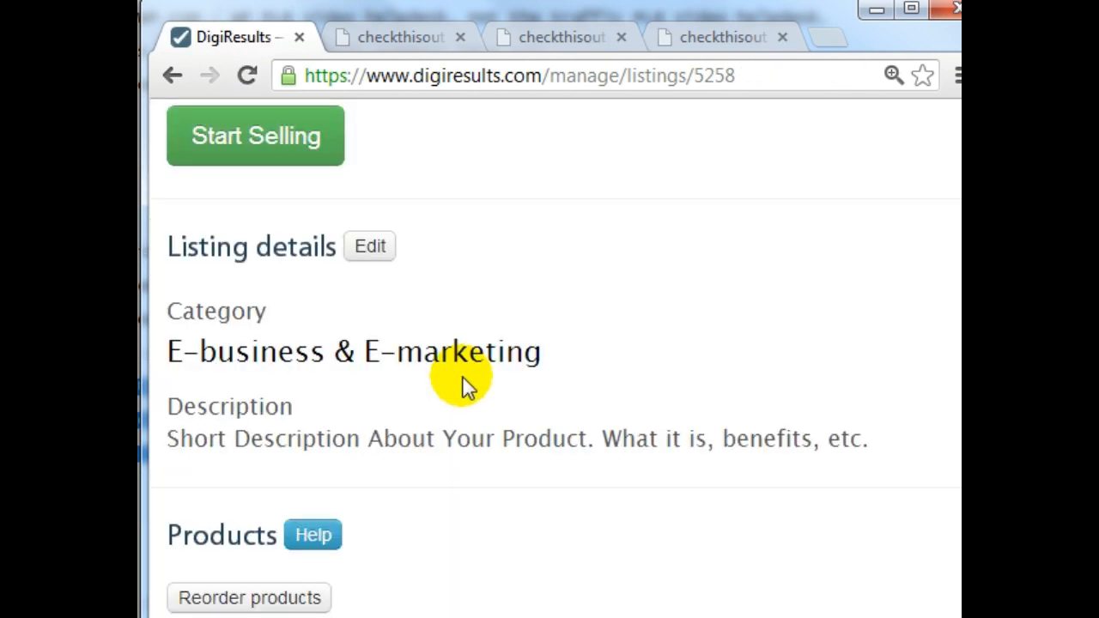
scroll(463, 379, down, 6)
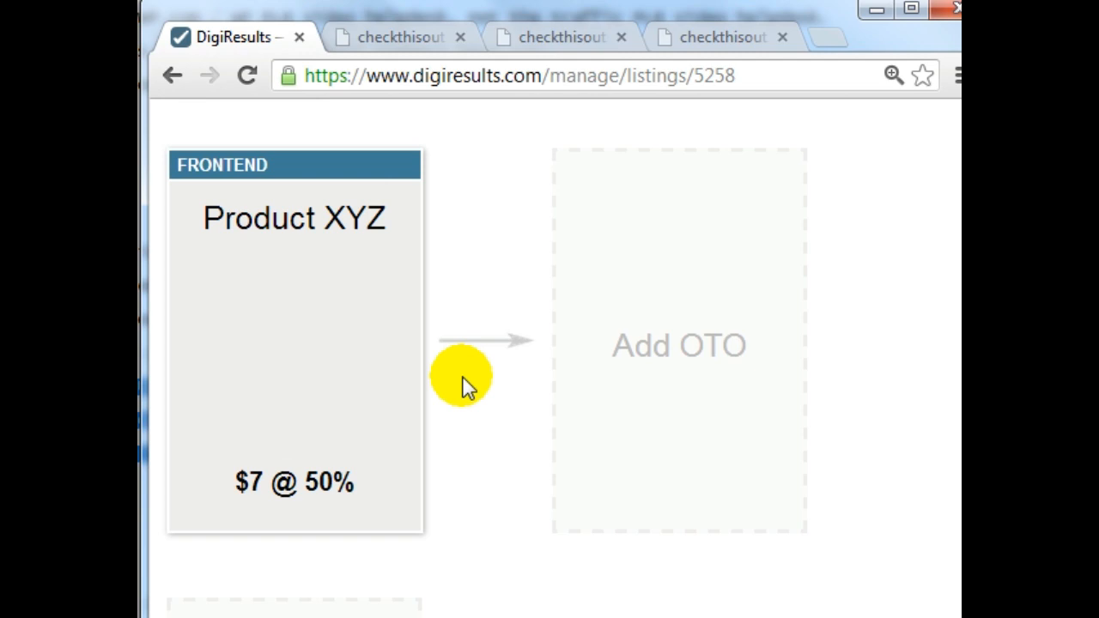
scroll(464, 386, down, 10)
scroll(464, 387, down, 3)
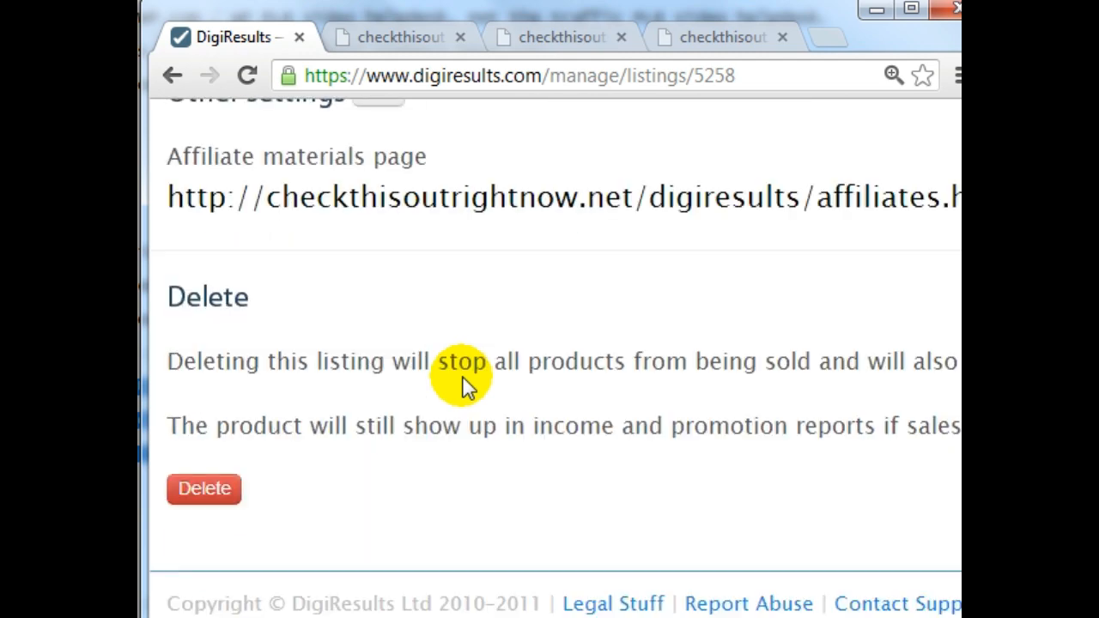
scroll(464, 387, up, 14)
scroll(464, 387, down, 14)
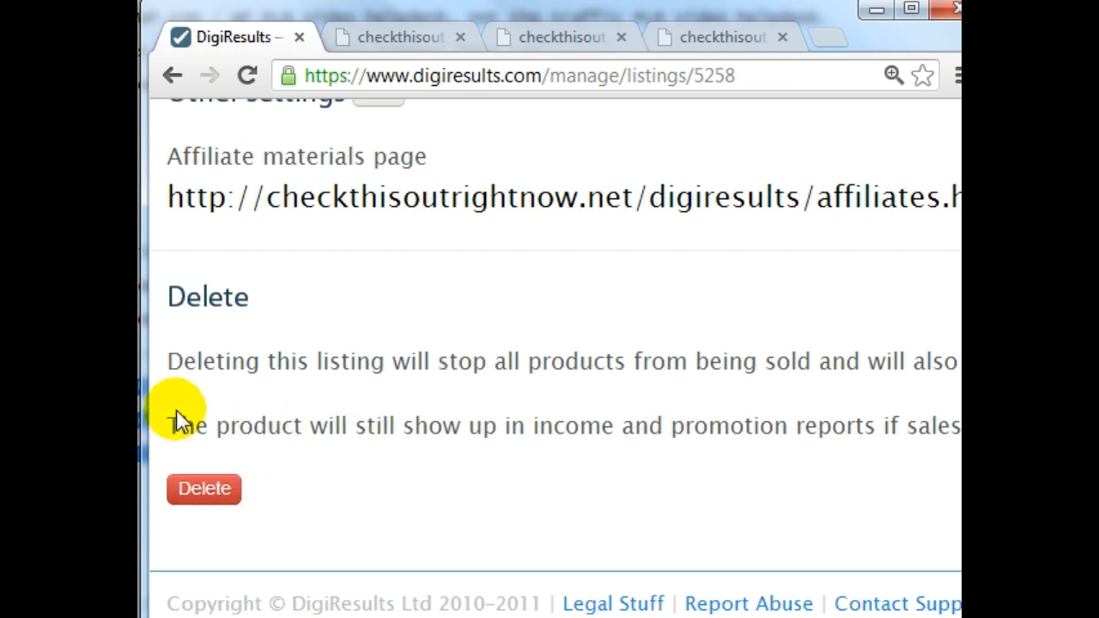
scroll(326, 413, up, 19)
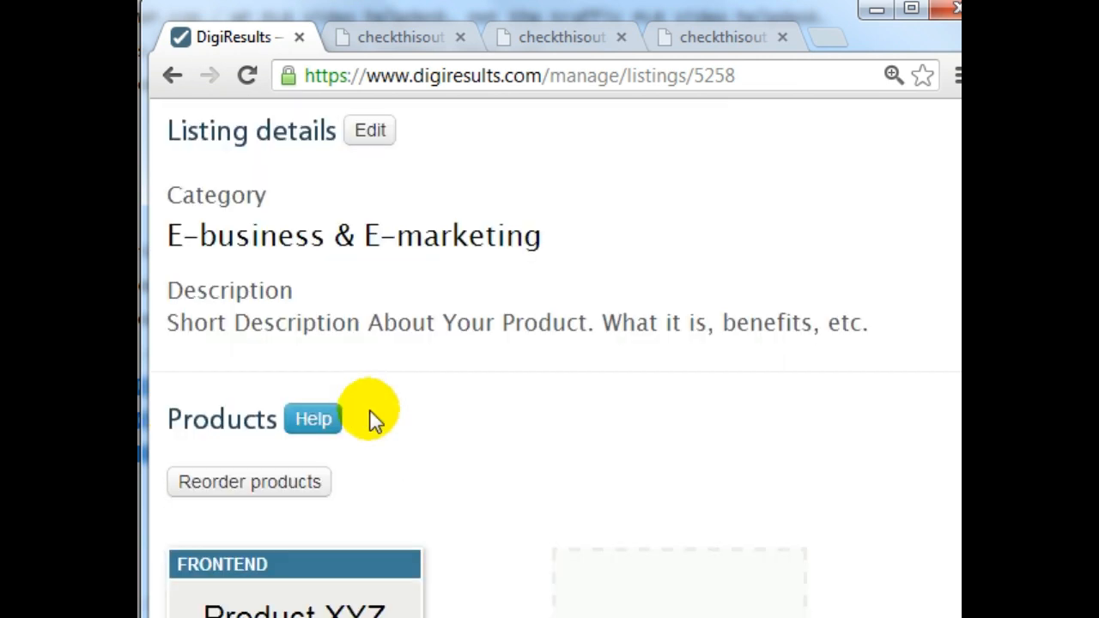
scroll(368, 420, down, 5)
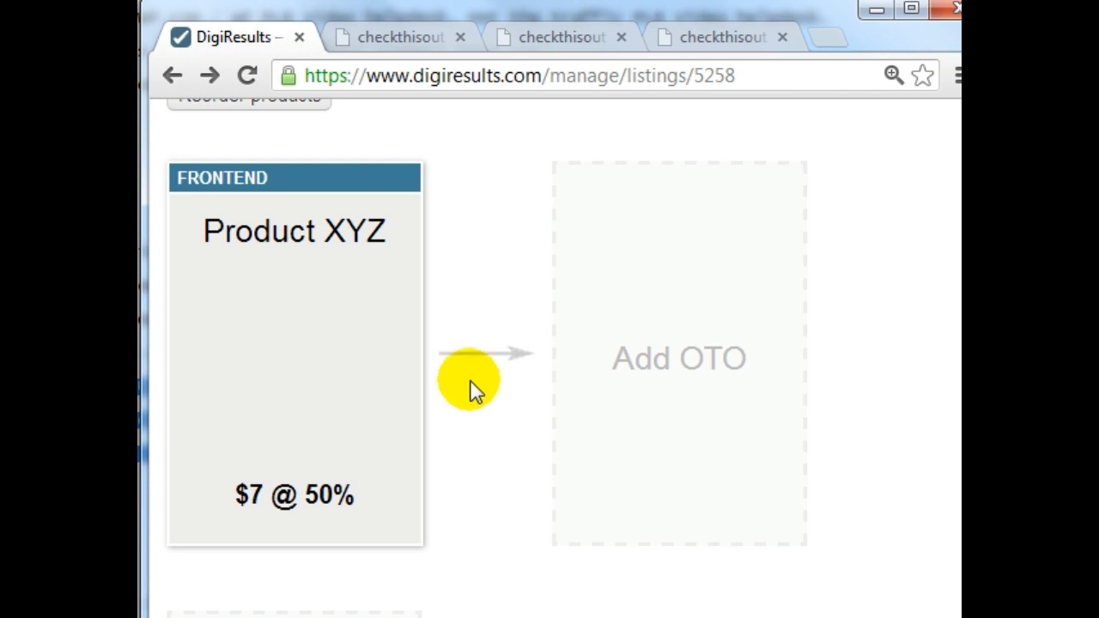
Step: Open the frontend Product XYZ for editing and examine its setup checklist, variant and direct receipts section
mouse_move(322, 343)
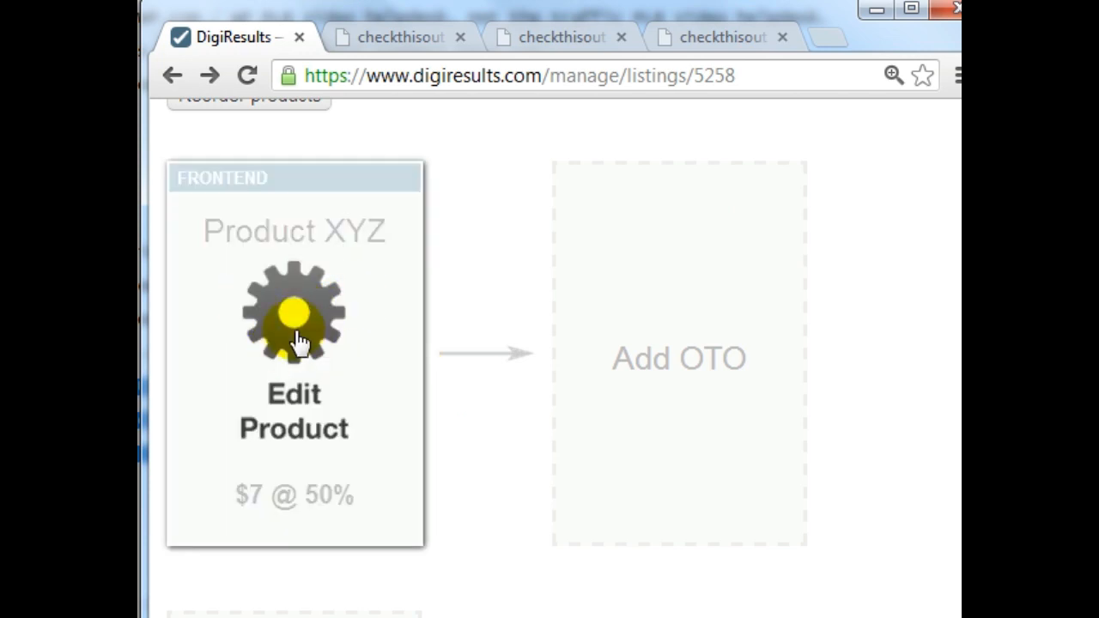
click(298, 341)
scroll(341, 375, down, 5)
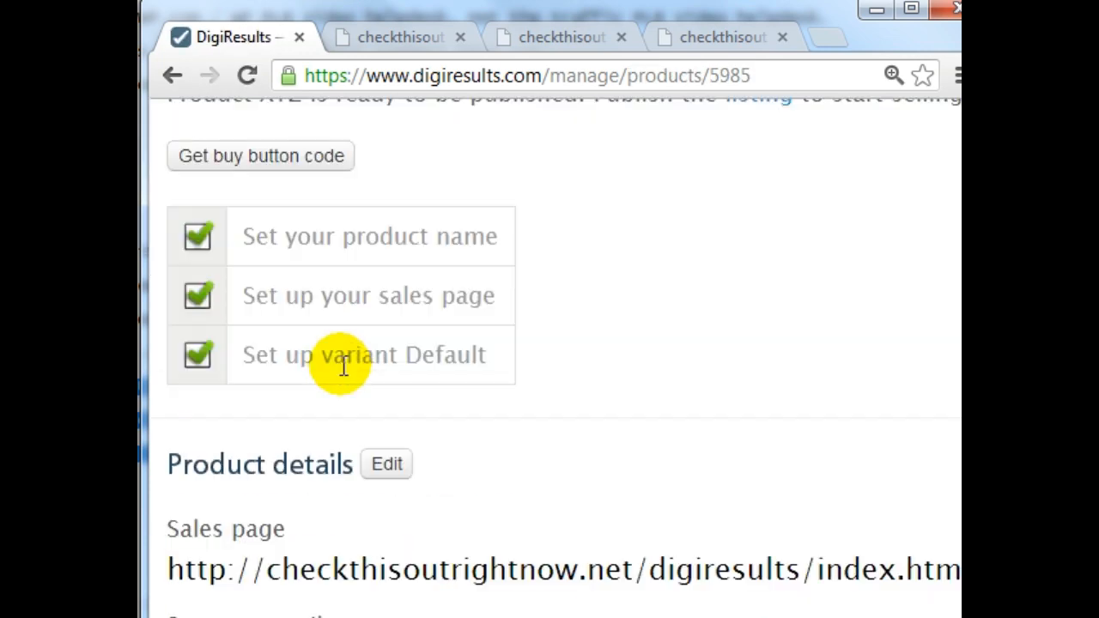
scroll(342, 365, down, 7)
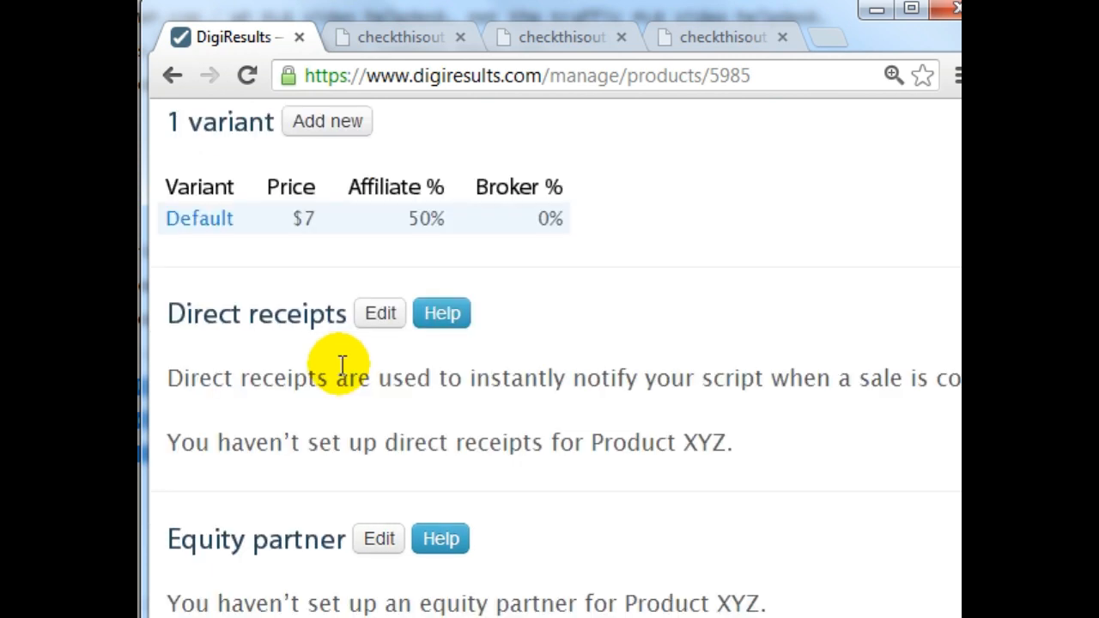
drag(167, 312, 348, 313)
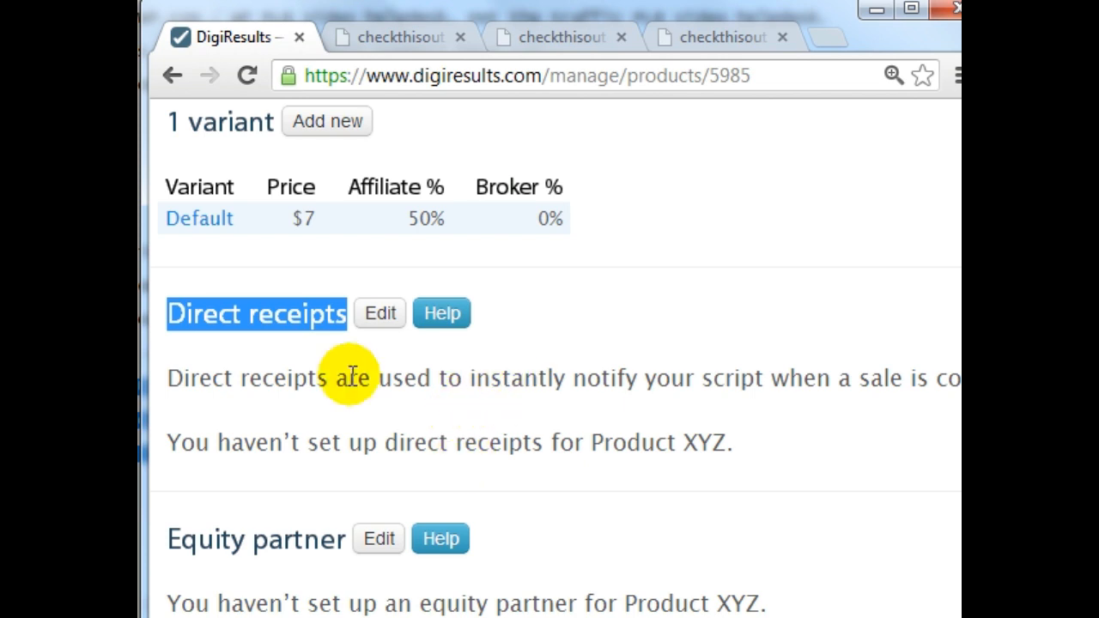
Step: Examine the equity partner form's partner account ID and percentage of vendor earnings fields and return to the product
scroll(549, 424, down, 4)
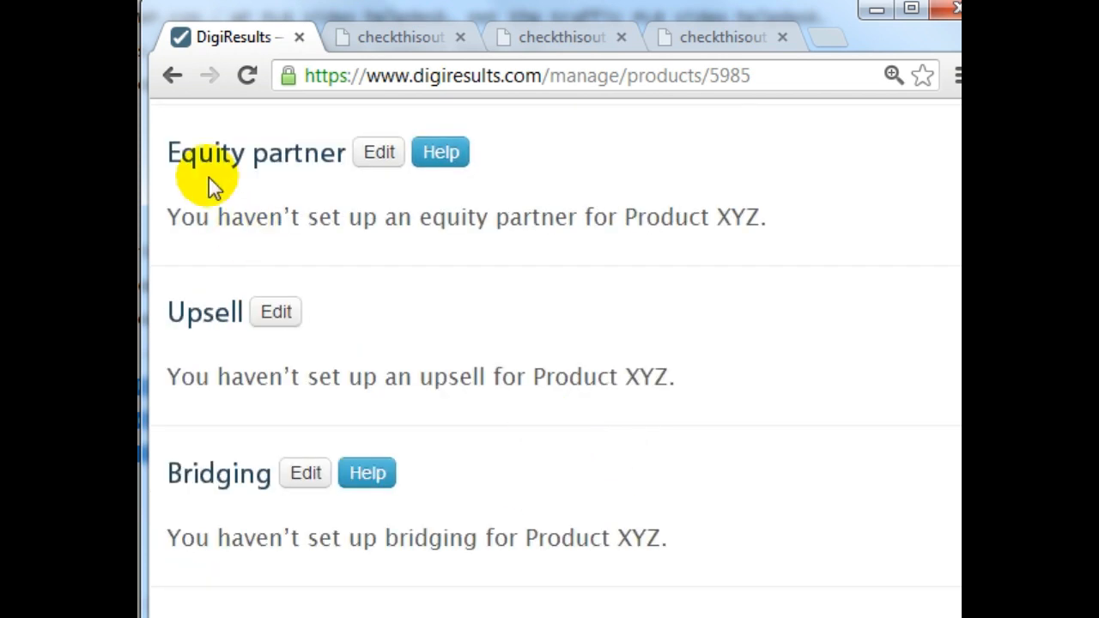
drag(167, 152, 376, 184)
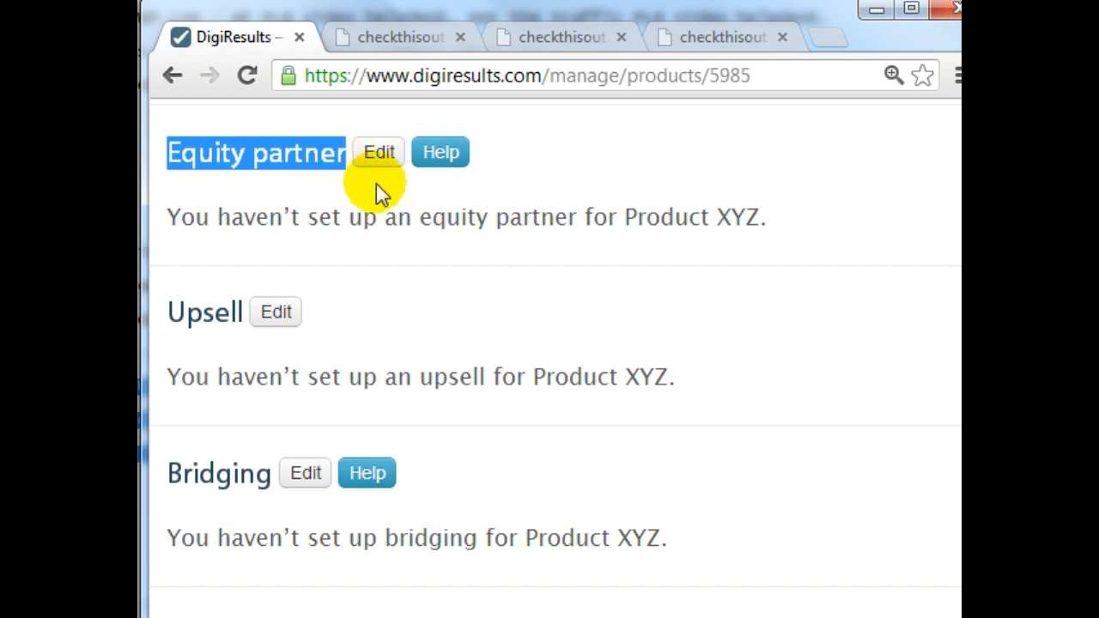
scroll(402, 206, up, 1)
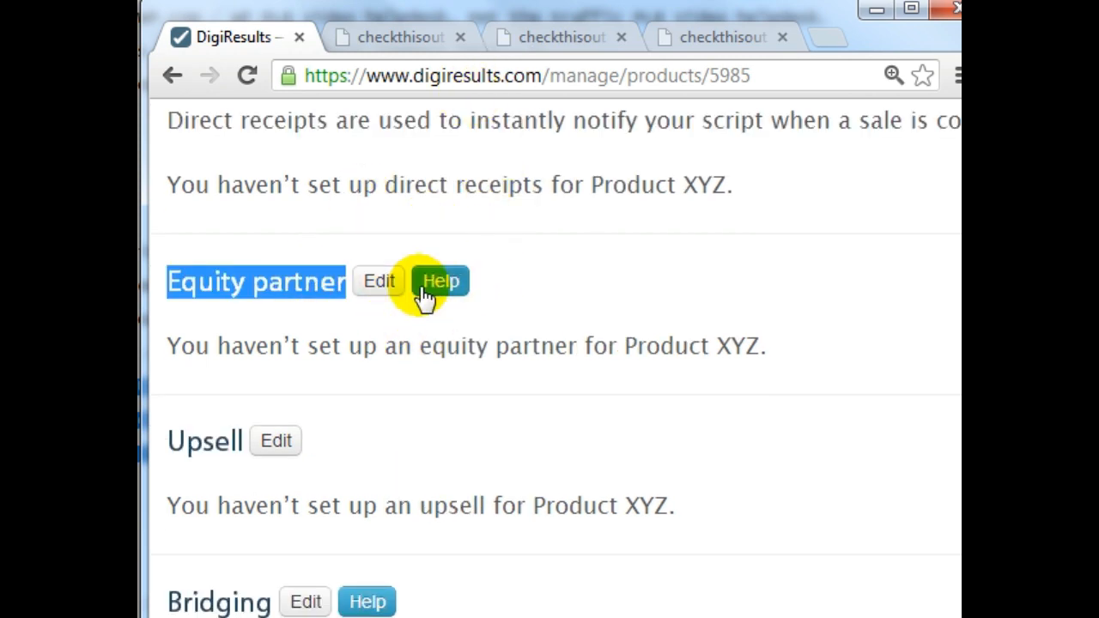
click(379, 284)
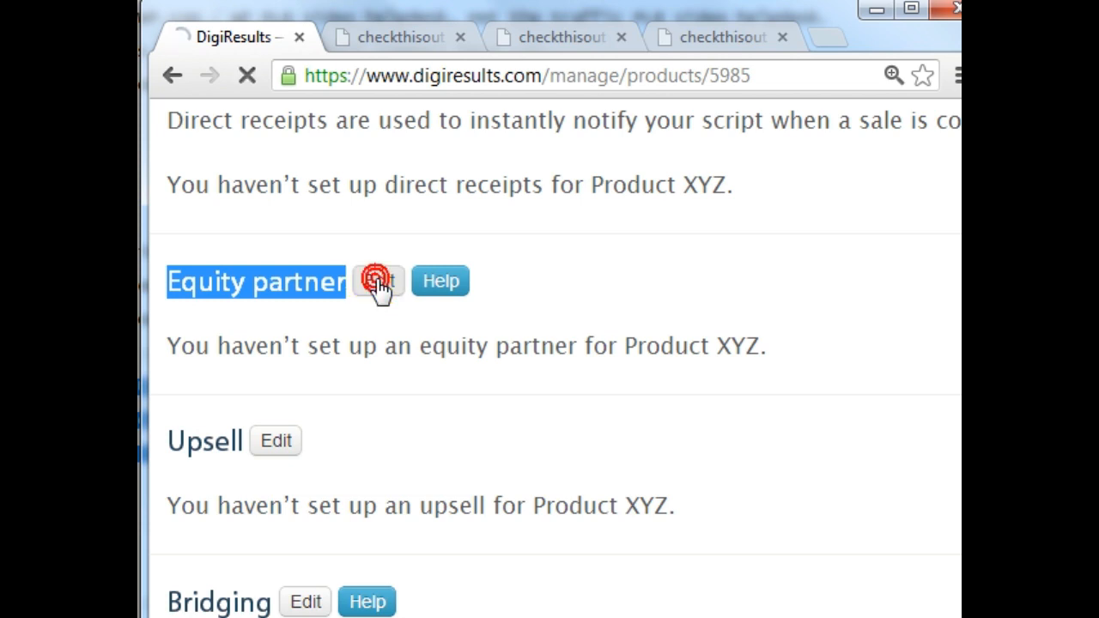
scroll(449, 406, down, 4)
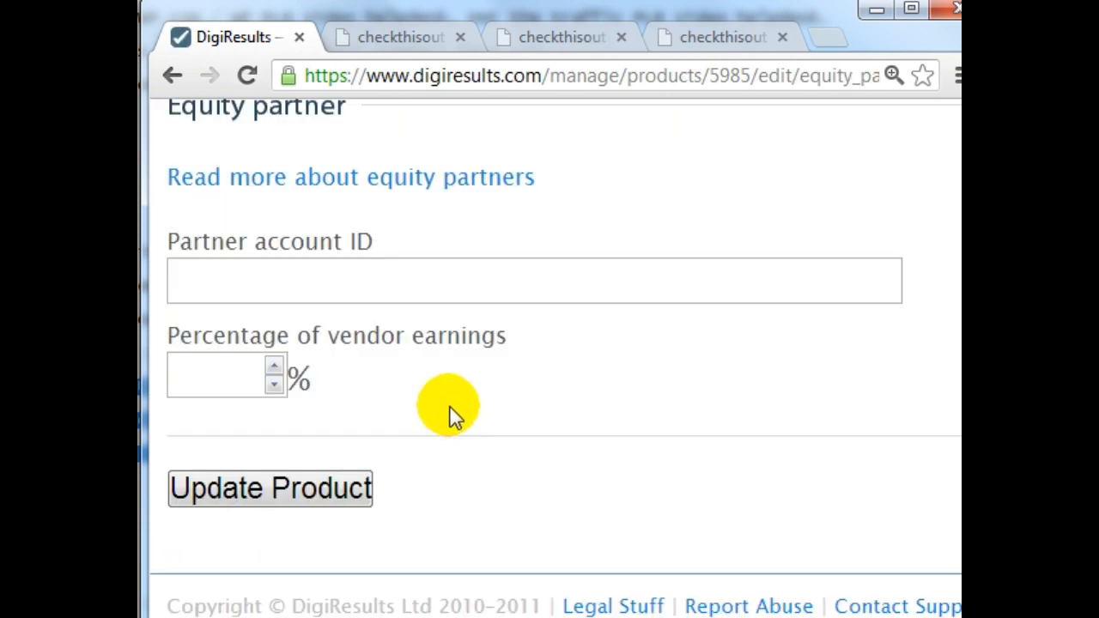
click(206, 280)
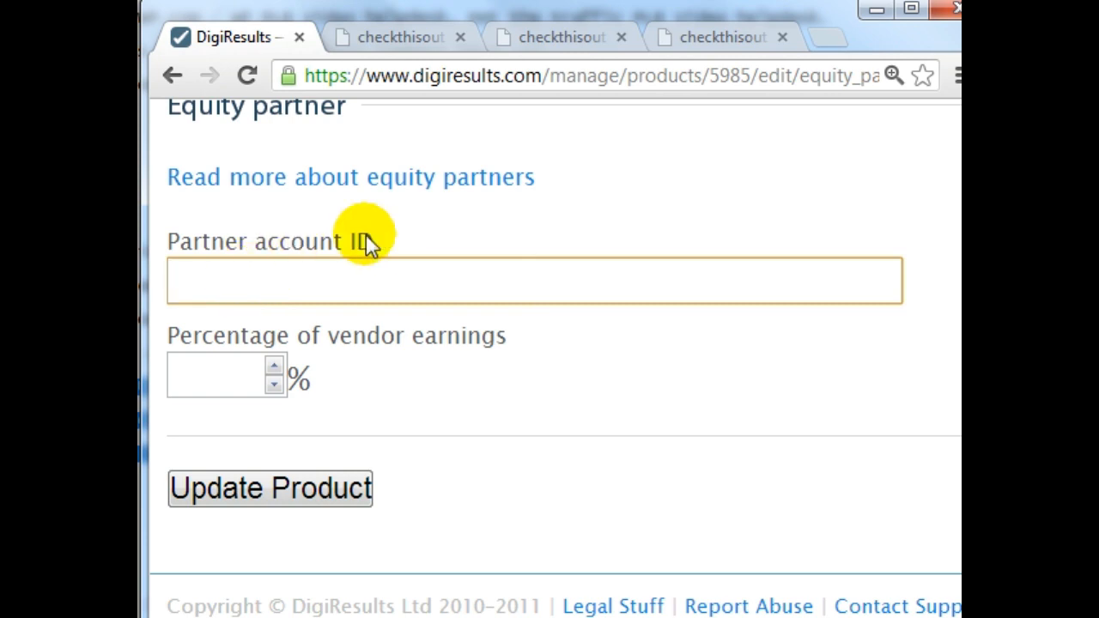
click(241, 368)
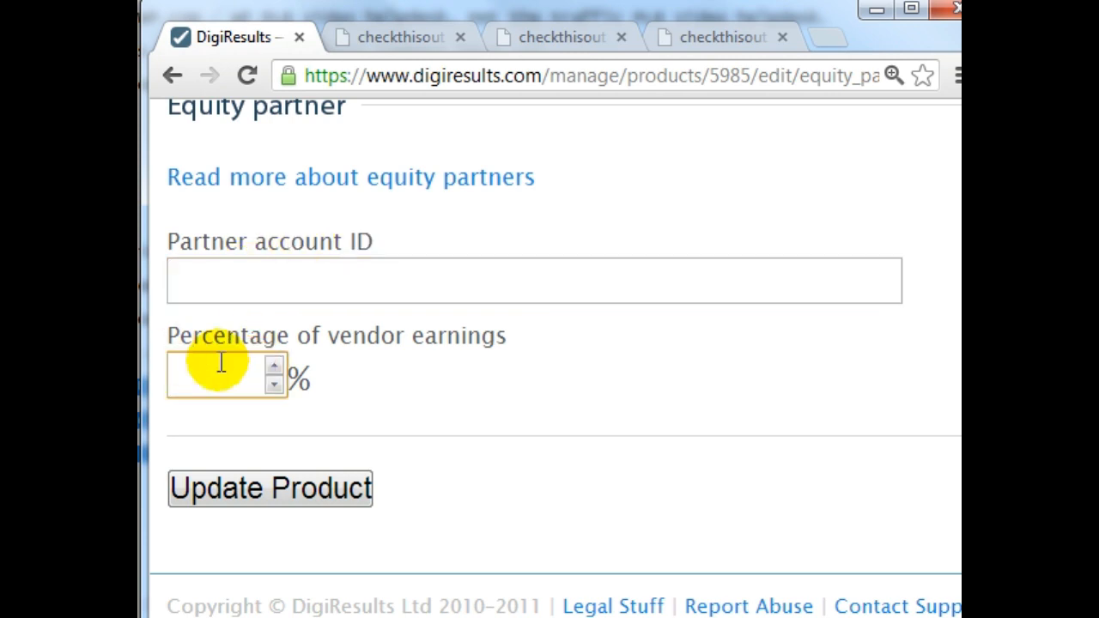
click(355, 487)
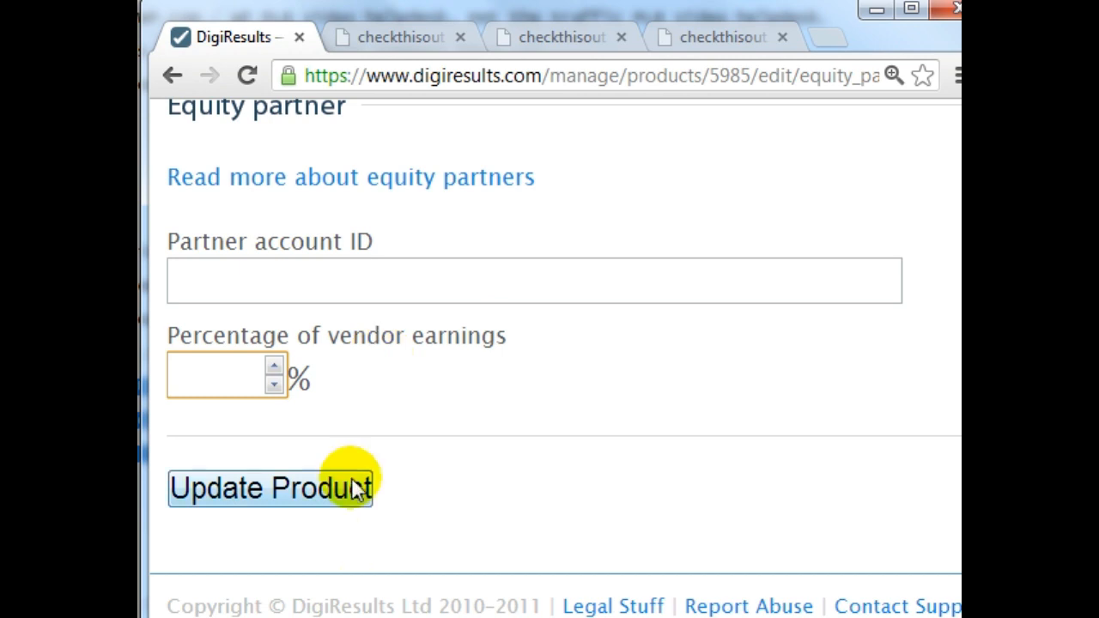
click(172, 75)
Step: Examine the product's upsell and bridging sections and go back to its product details and variant
drag(168, 238, 230, 237)
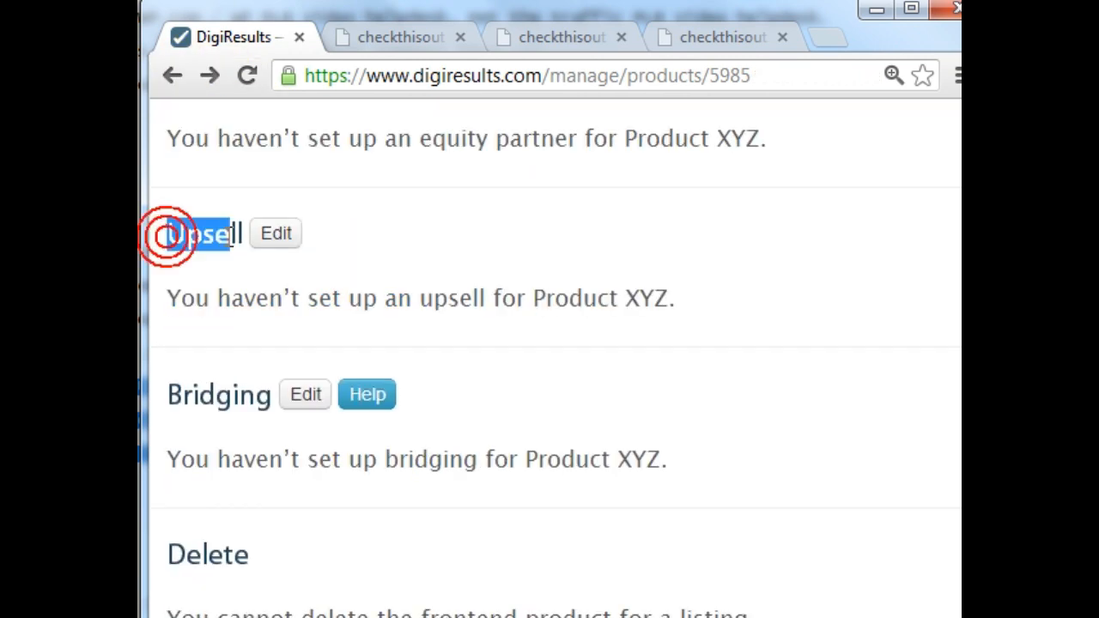
click(548, 301)
scroll(548, 301, down, 3)
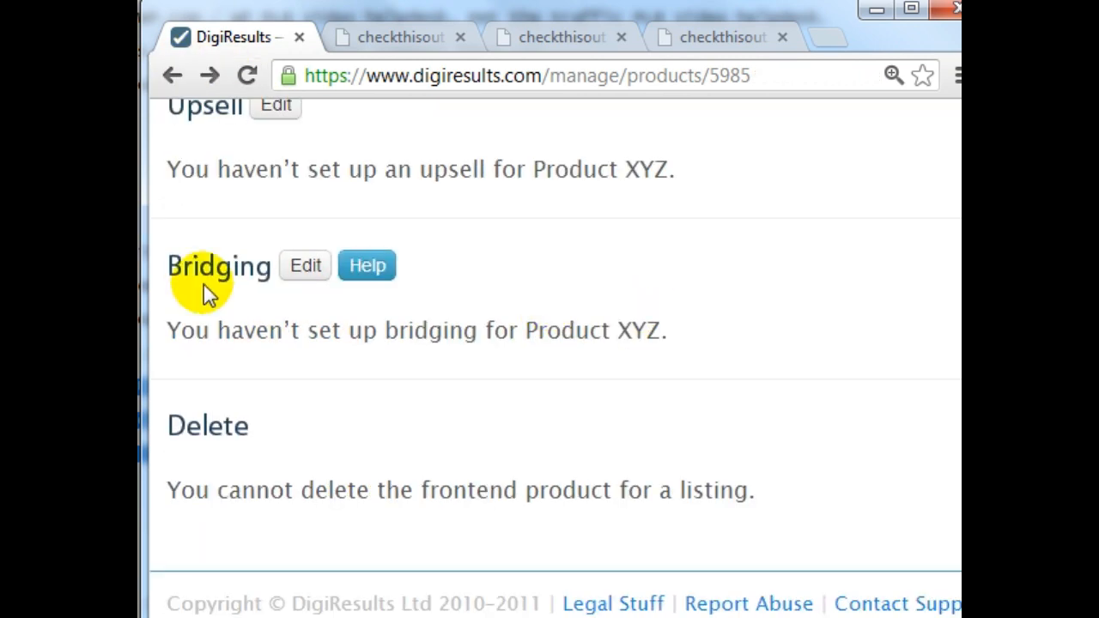
drag(171, 267, 268, 267)
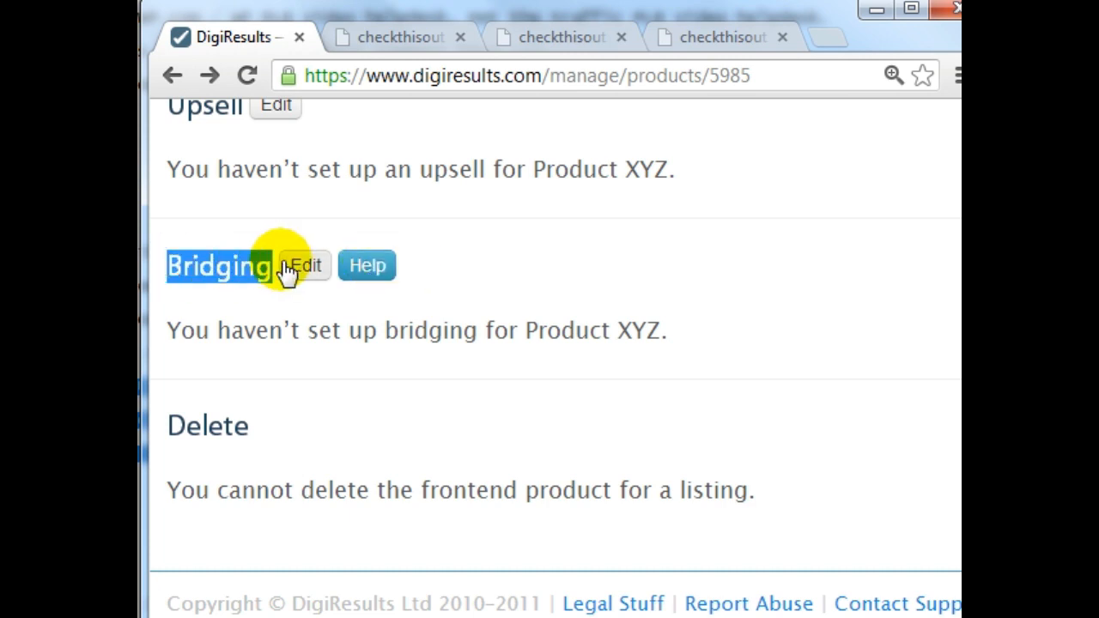
scroll(311, 361, up, 10)
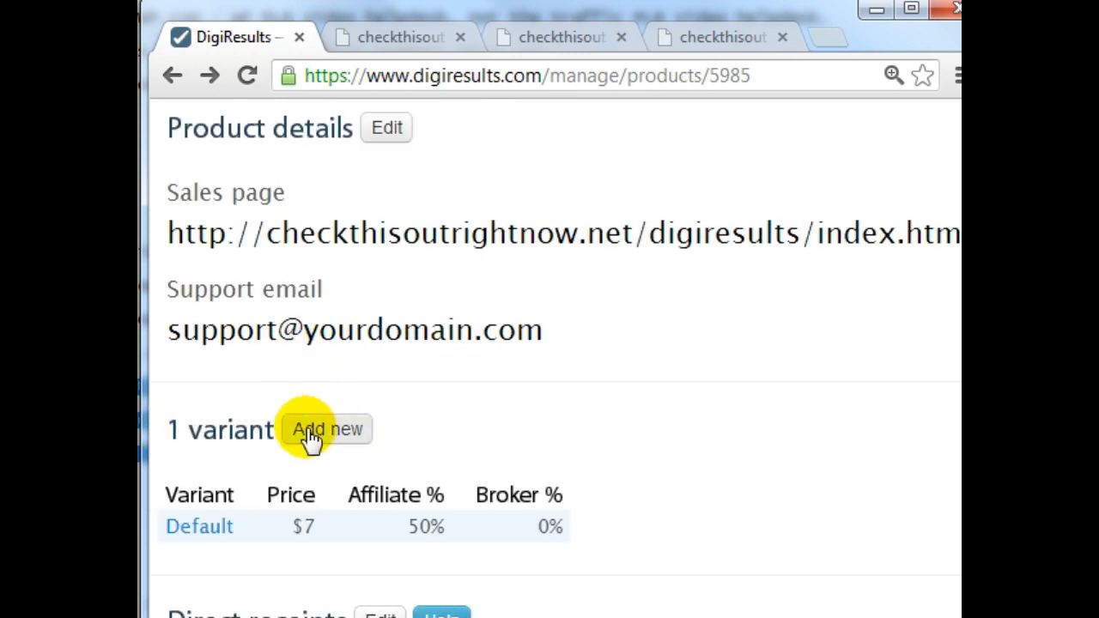
Step: Open the Default variant of Product XYZ and bring up its price and commission settings for editing
scroll(309, 436, down, 1)
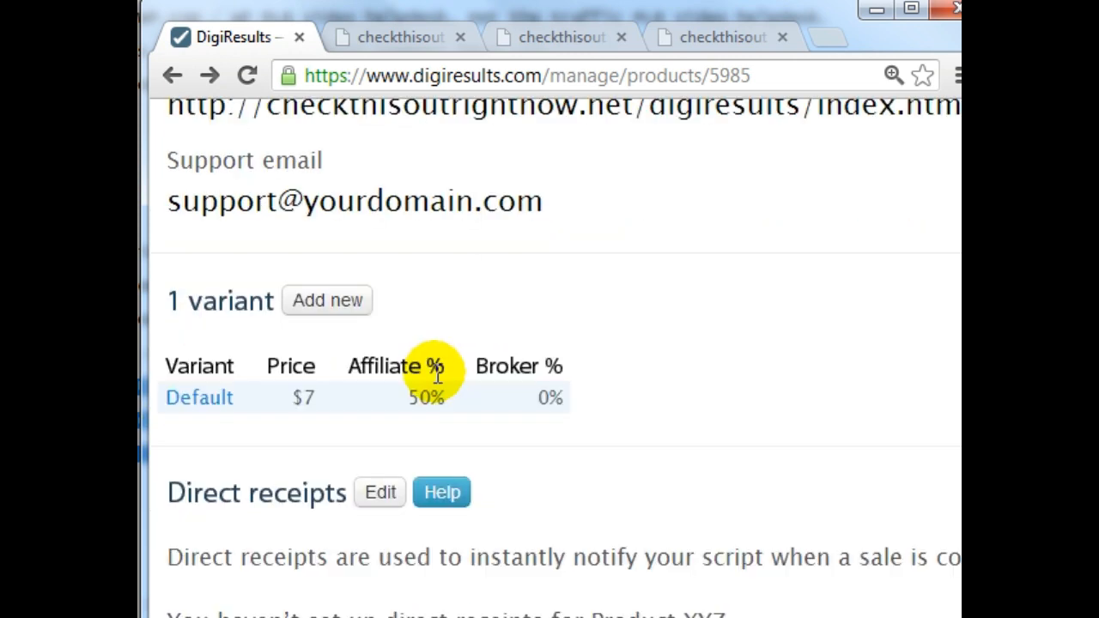
click(209, 400)
scroll(347, 422, down, 3)
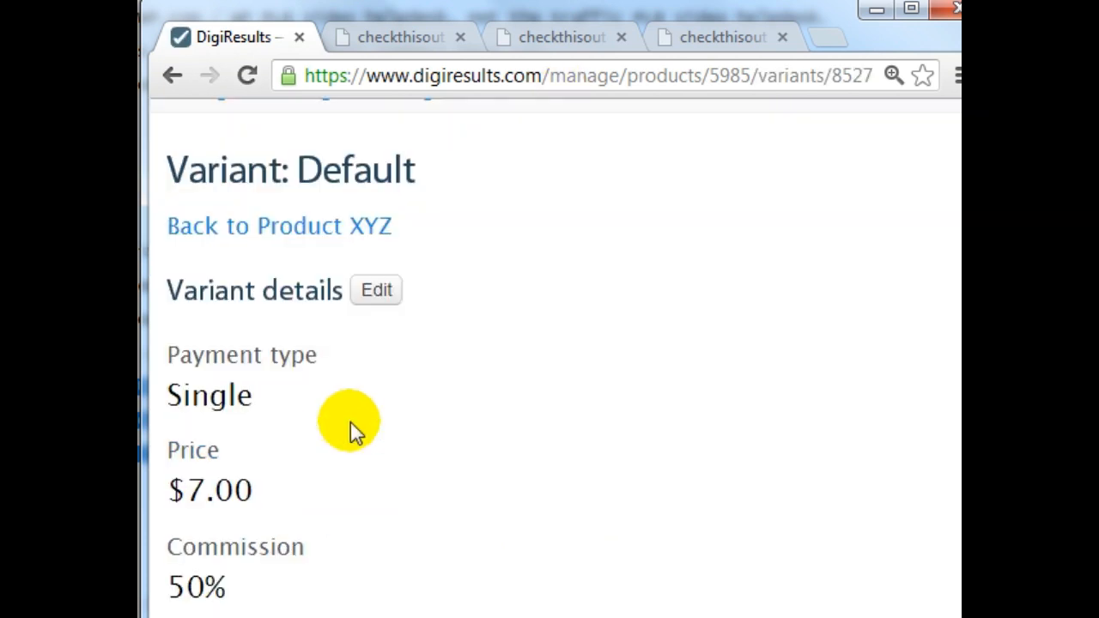
click(375, 293)
scroll(532, 421, down, 4)
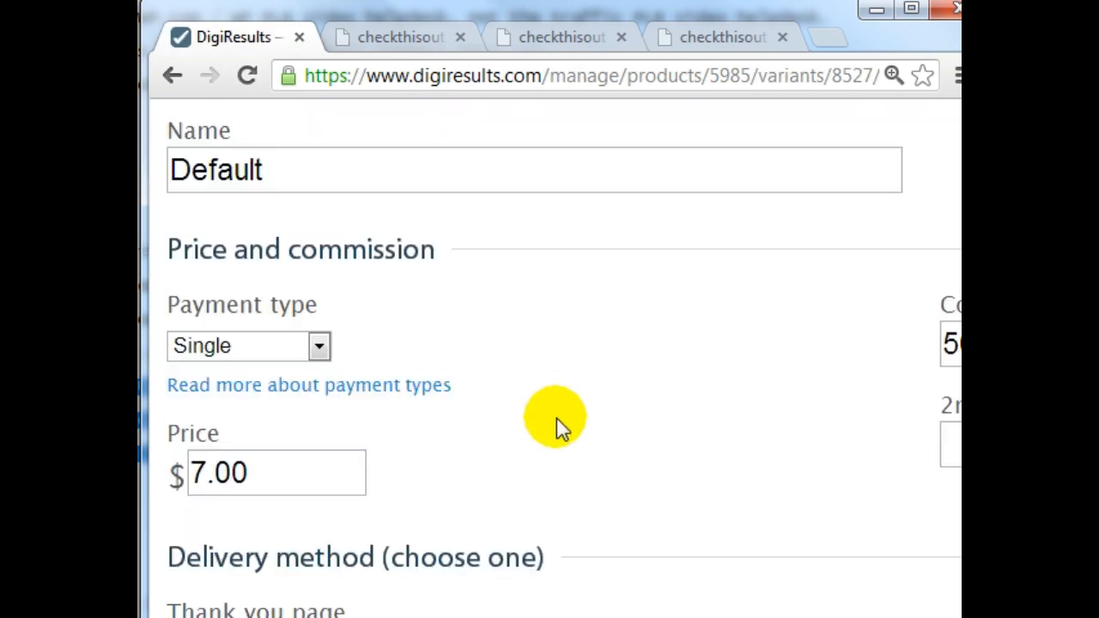
Step: Switch the variant's payment type to Subscription and read its trial and monthly billing terms
click(288, 345)
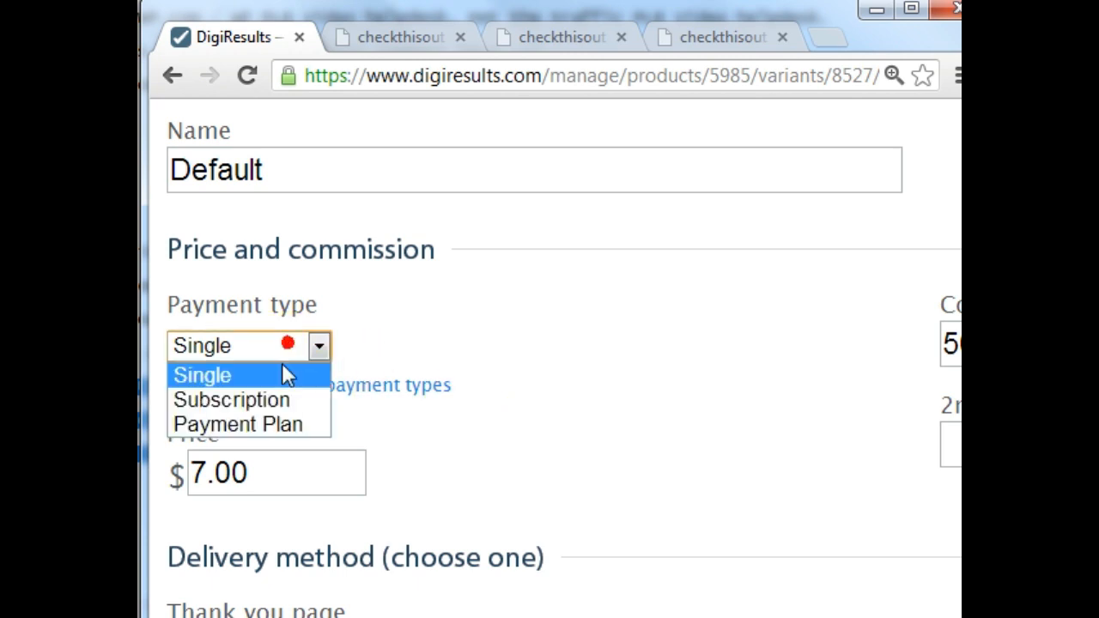
click(275, 399)
click(277, 387)
scroll(469, 379, down, 2)
scroll(459, 369, up, 2)
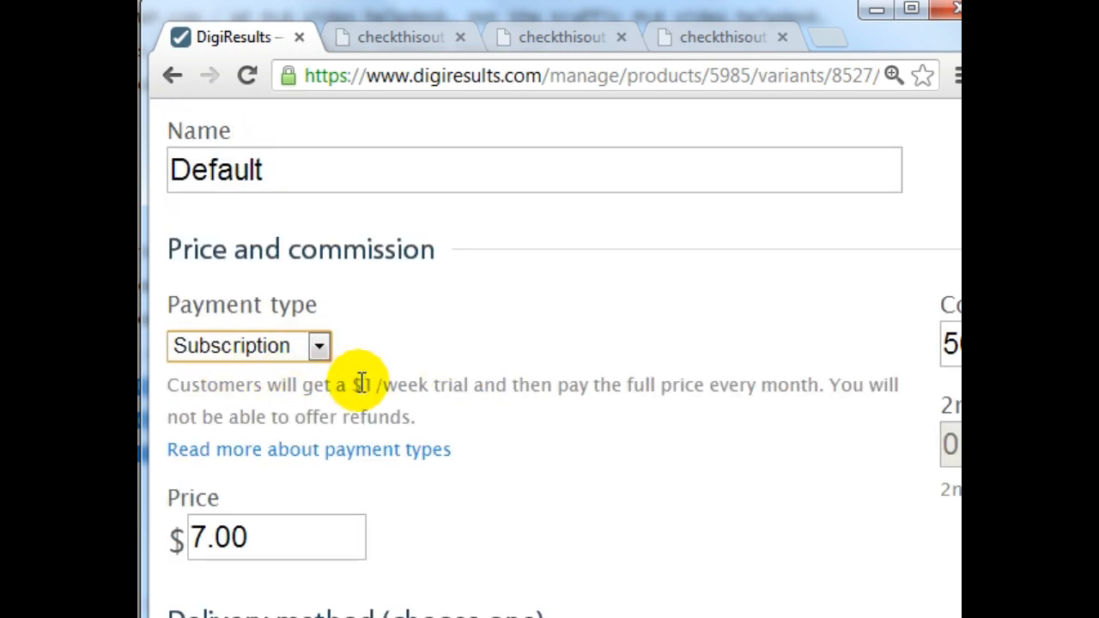
drag(362, 383, 450, 379)
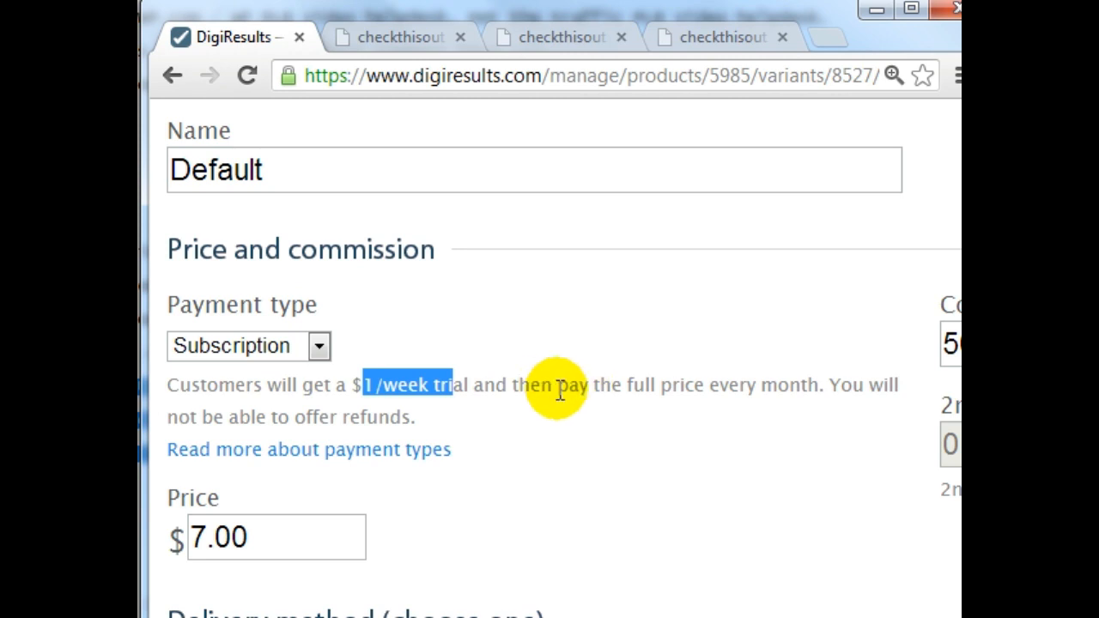
drag(559, 386, 864, 386)
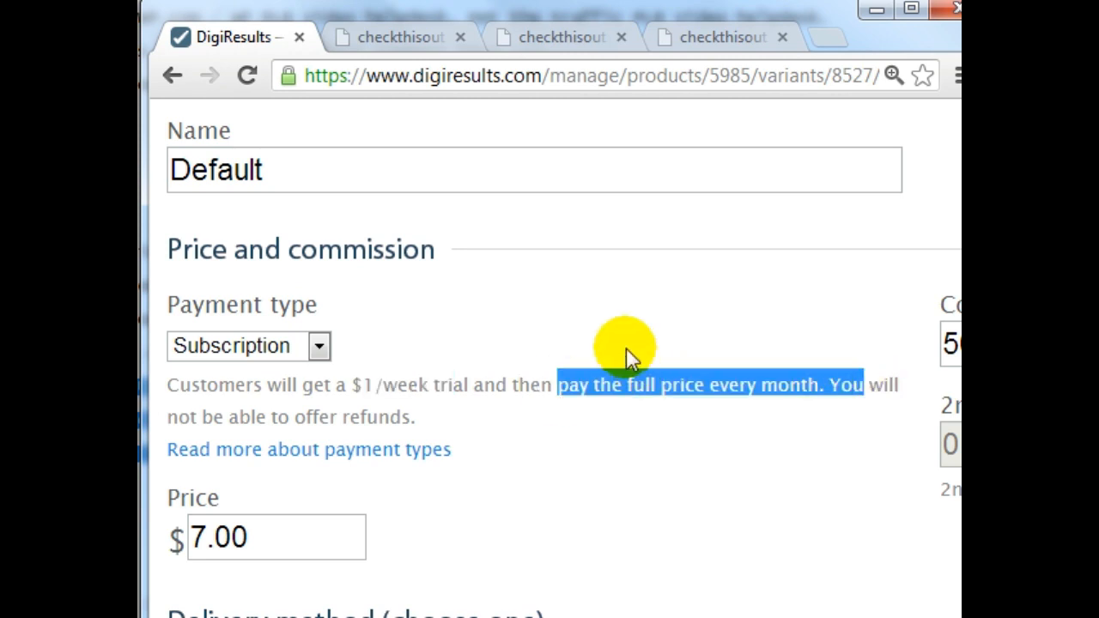
scroll(626, 348, down, 2)
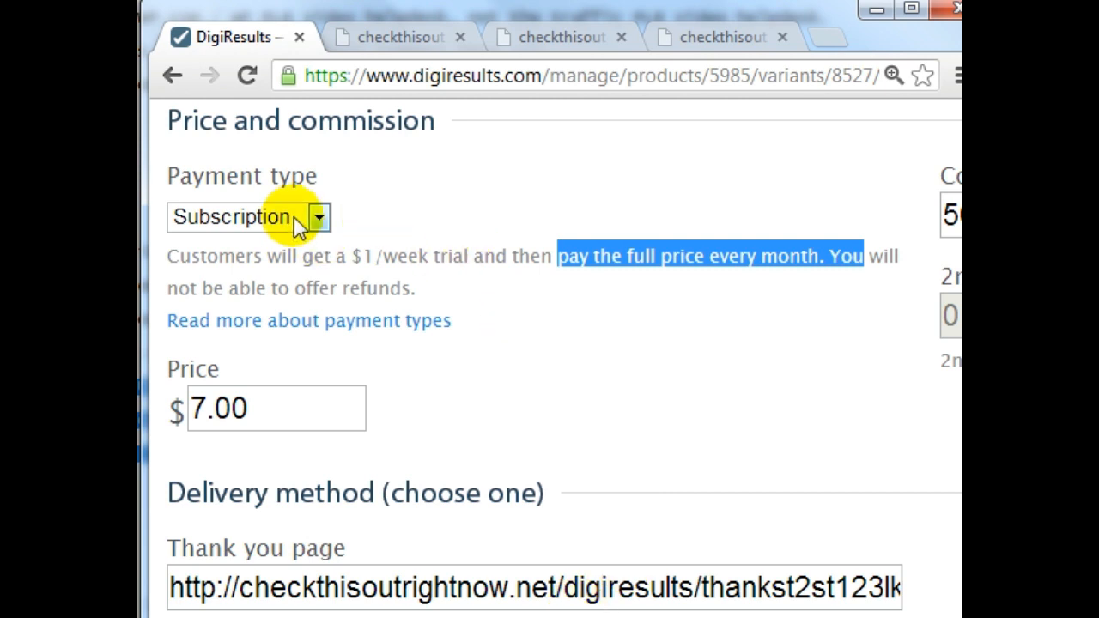
drag(352, 255, 475, 256)
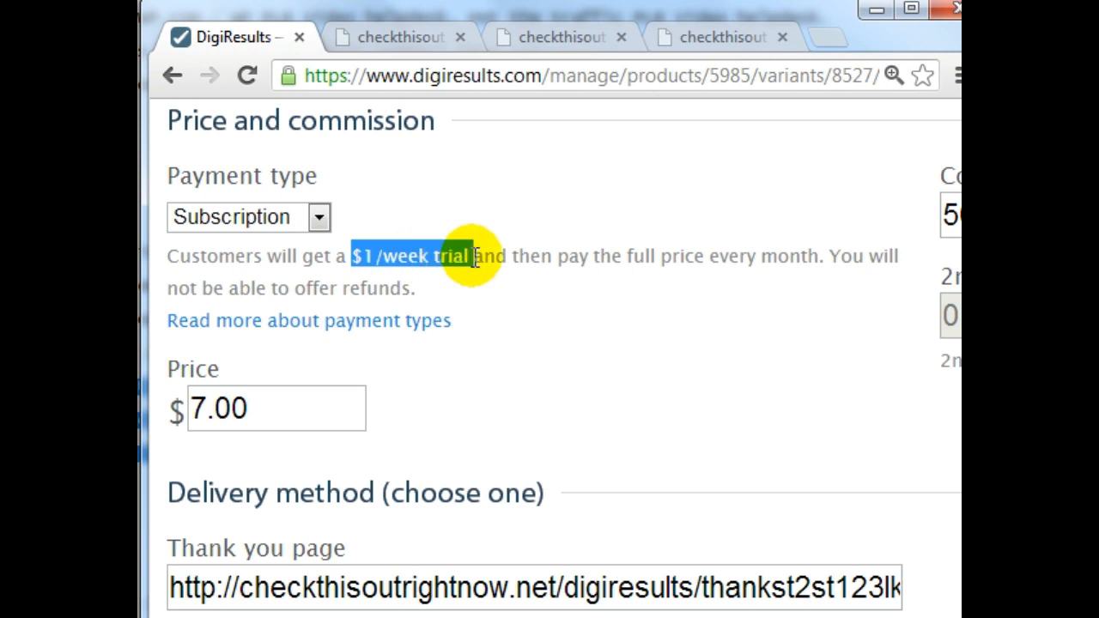
Step: Examine the variant's price and delivery method fields and leave the form without saving
click(282, 413)
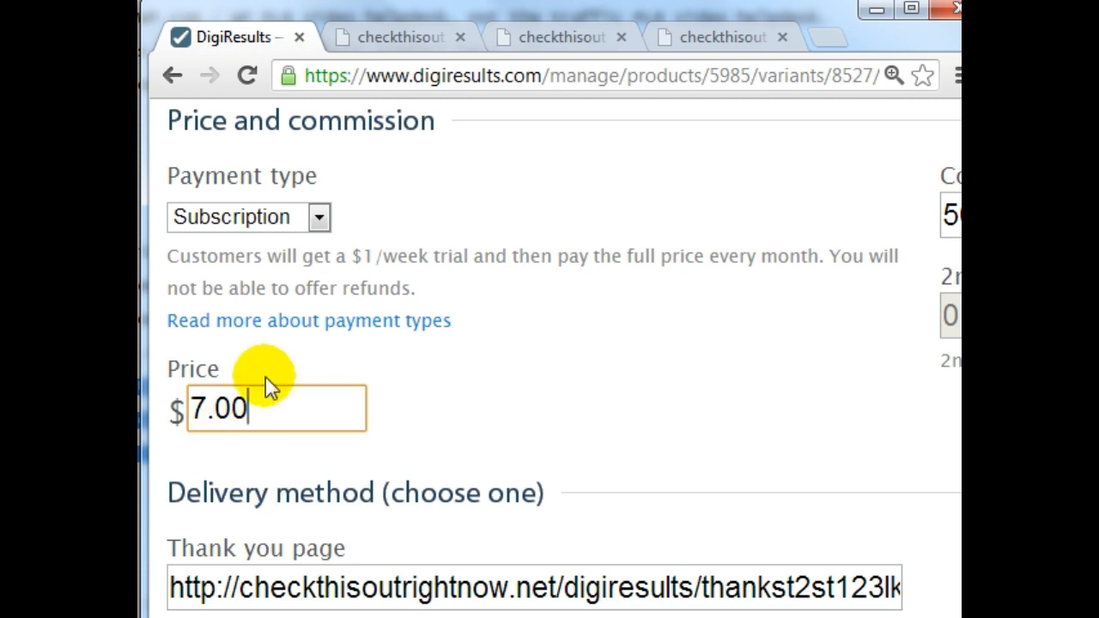
scroll(430, 387, down, 3)
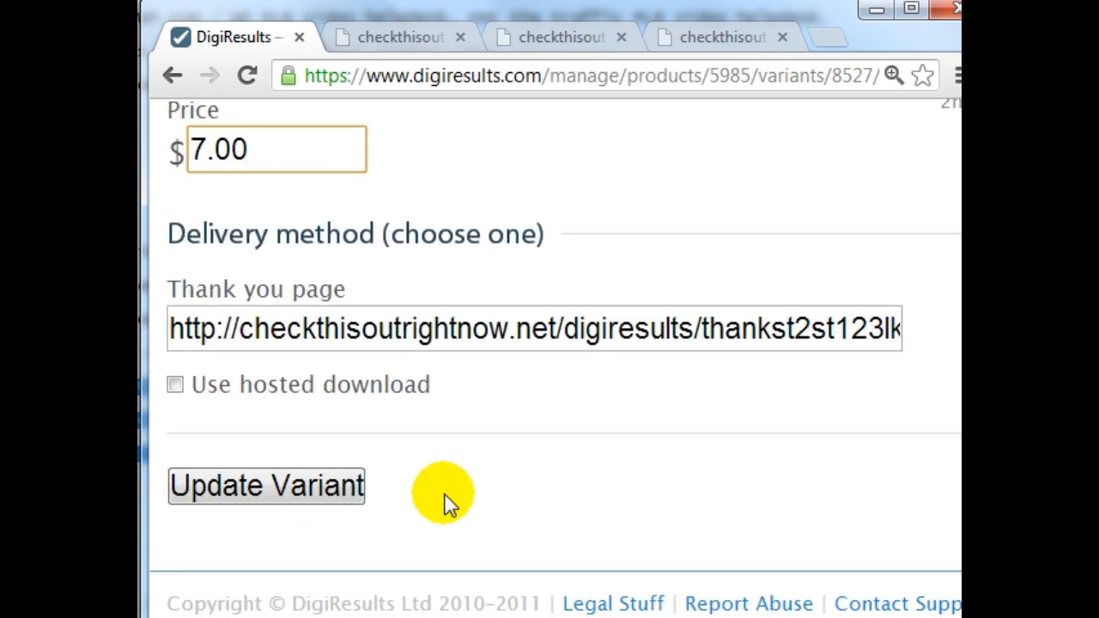
scroll(444, 495, up, 6)
click(173, 76)
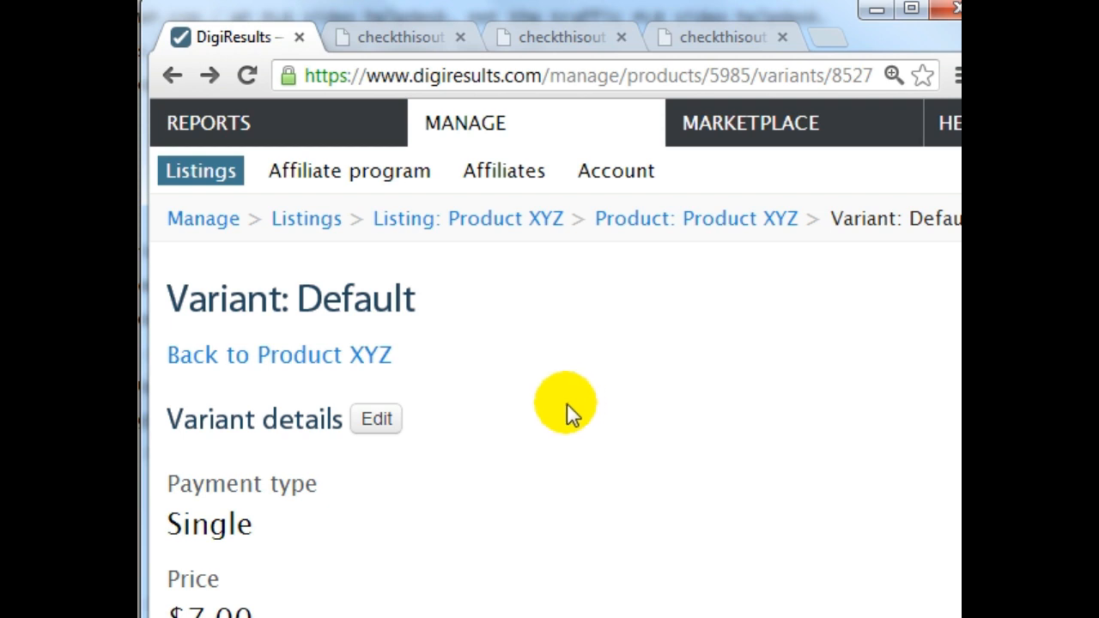
Step: Return from the Default variant to the Product XYZ listing
scroll(574, 414, up, 2)
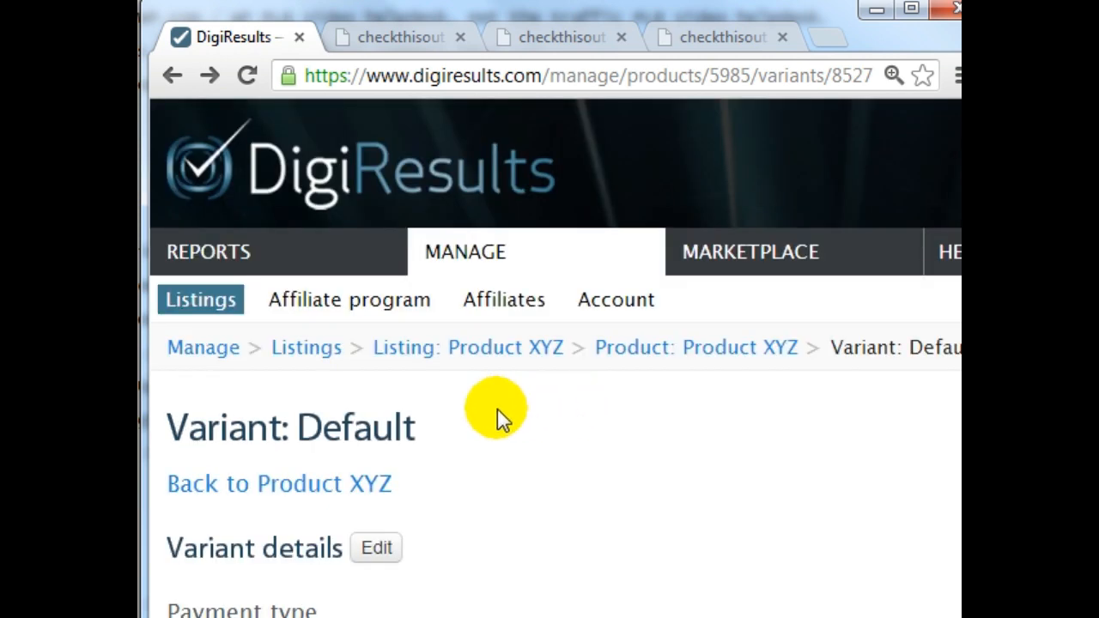
click(414, 356)
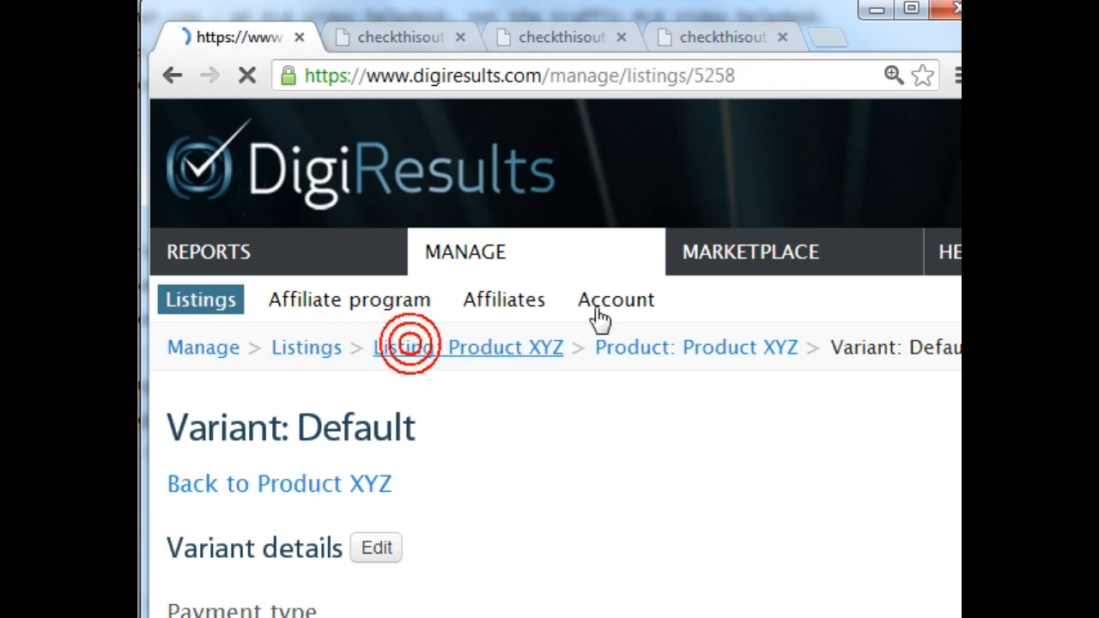
scroll(648, 309, down, 2)
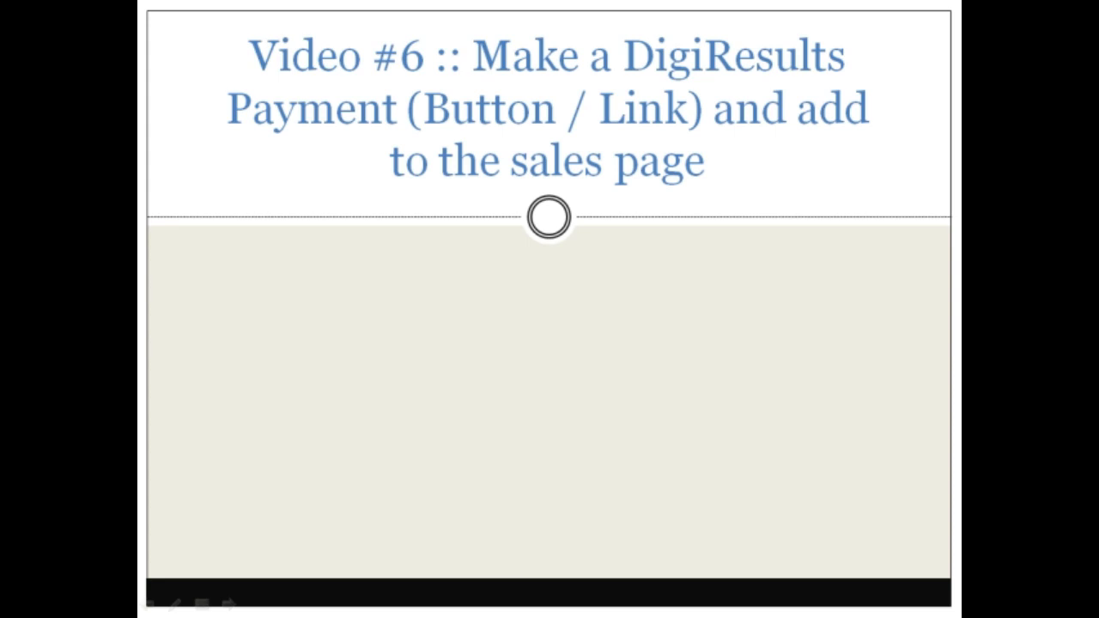
key(Right)
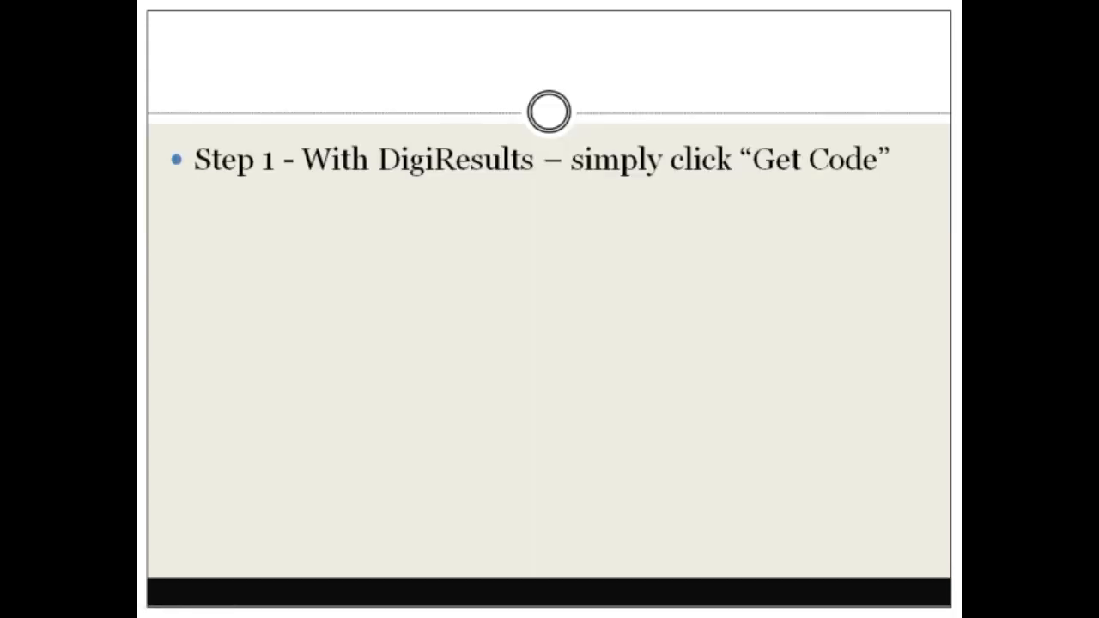
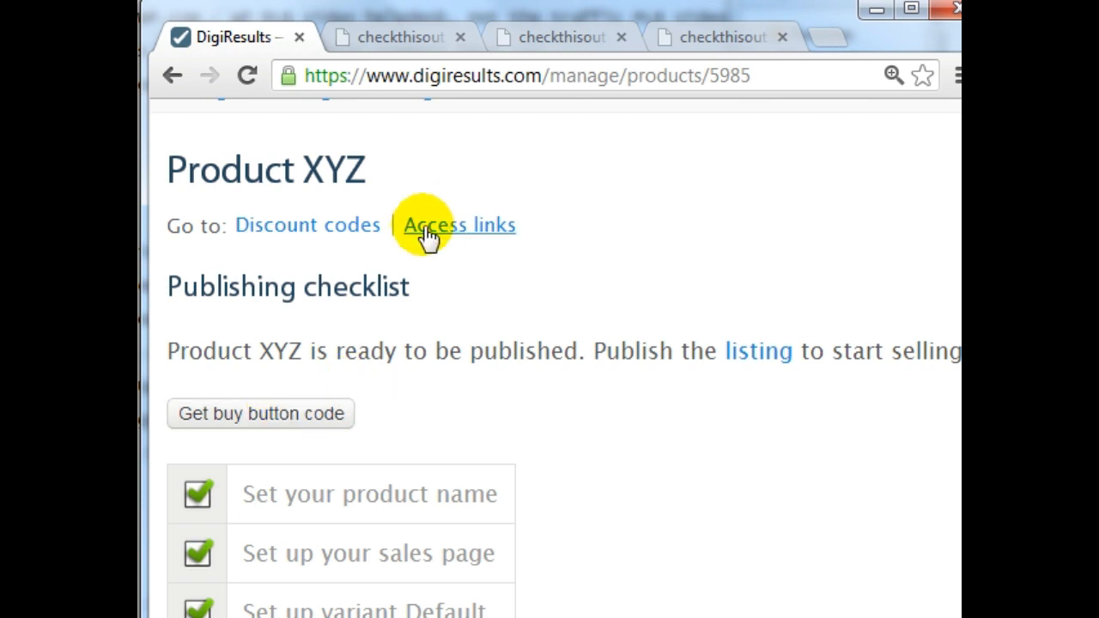
Step: Open Product XYZ's discount codes in a new browser tab and bring up the form for a new discount code
middle_click(306, 227)
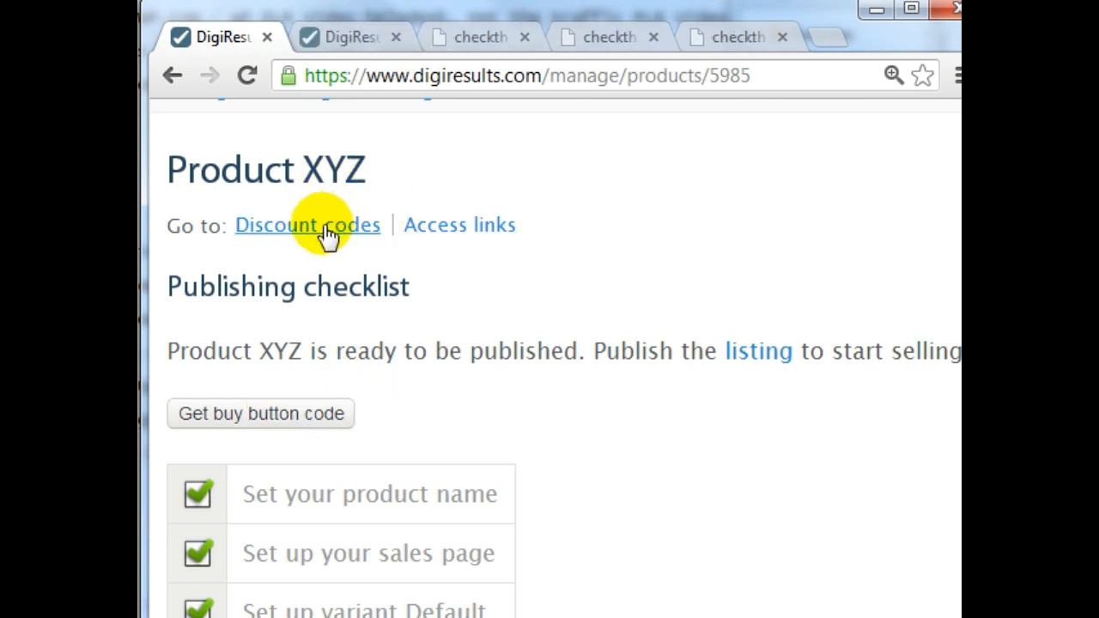
click(351, 36)
scroll(461, 238, down, 1)
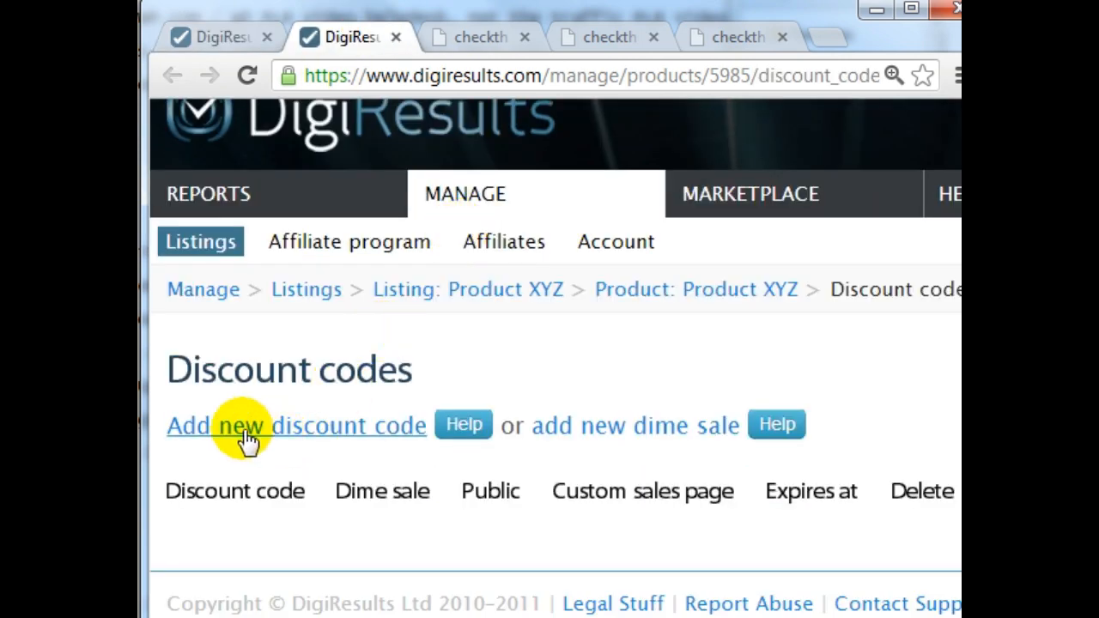
click(376, 426)
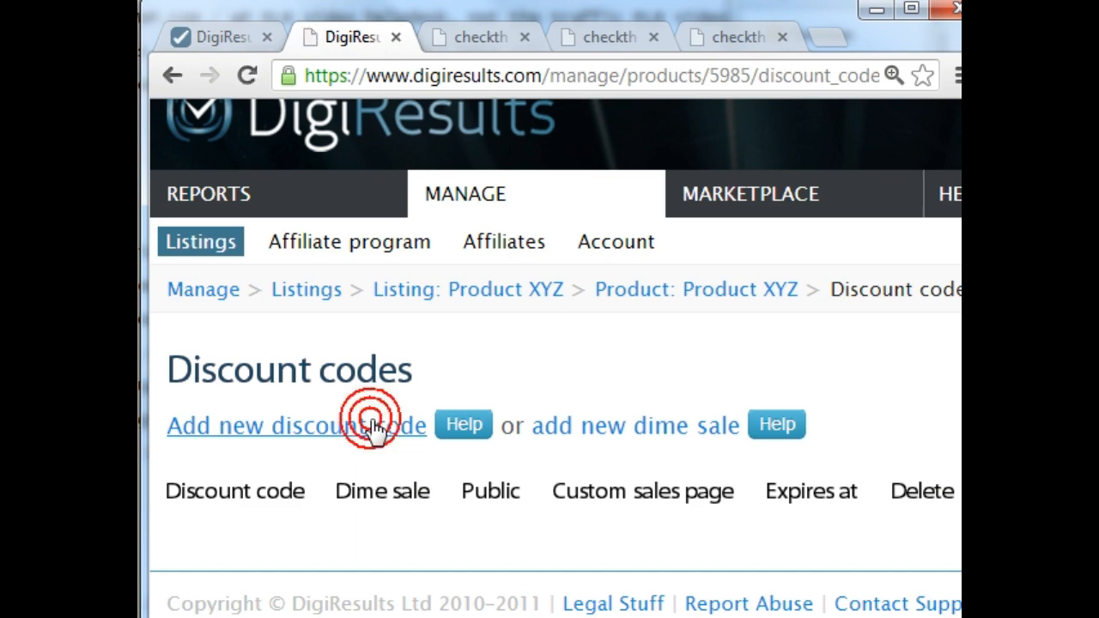
Step: Examine the discount code form's code, public, default price, sales page and expiry fields and return to the discount codes
scroll(367, 422, down, 4)
click(366, 208)
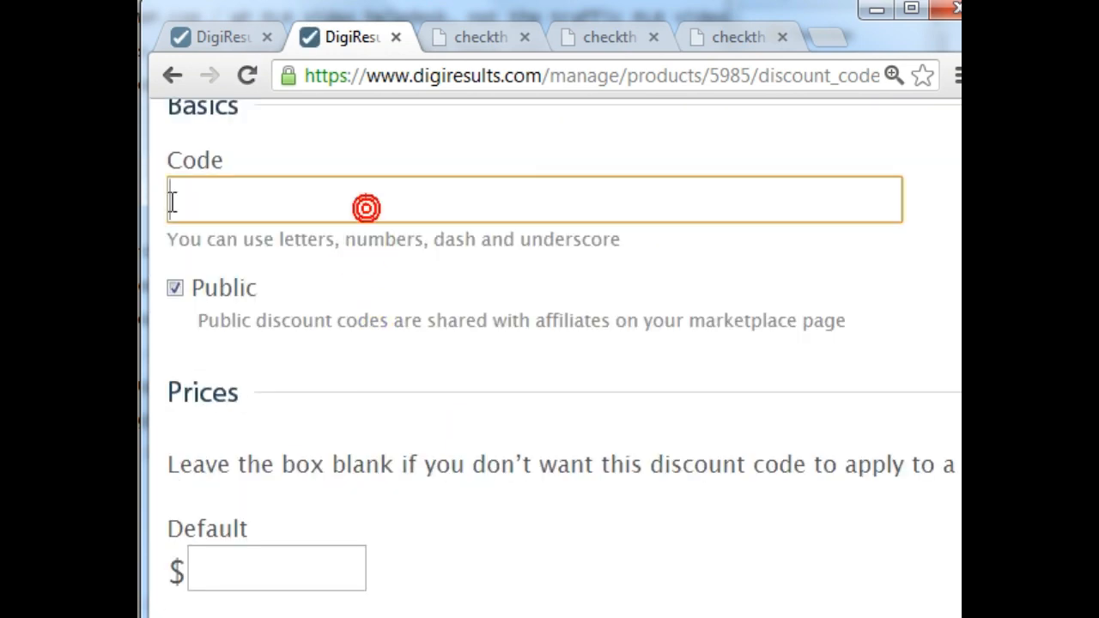
scroll(356, 360, down, 5)
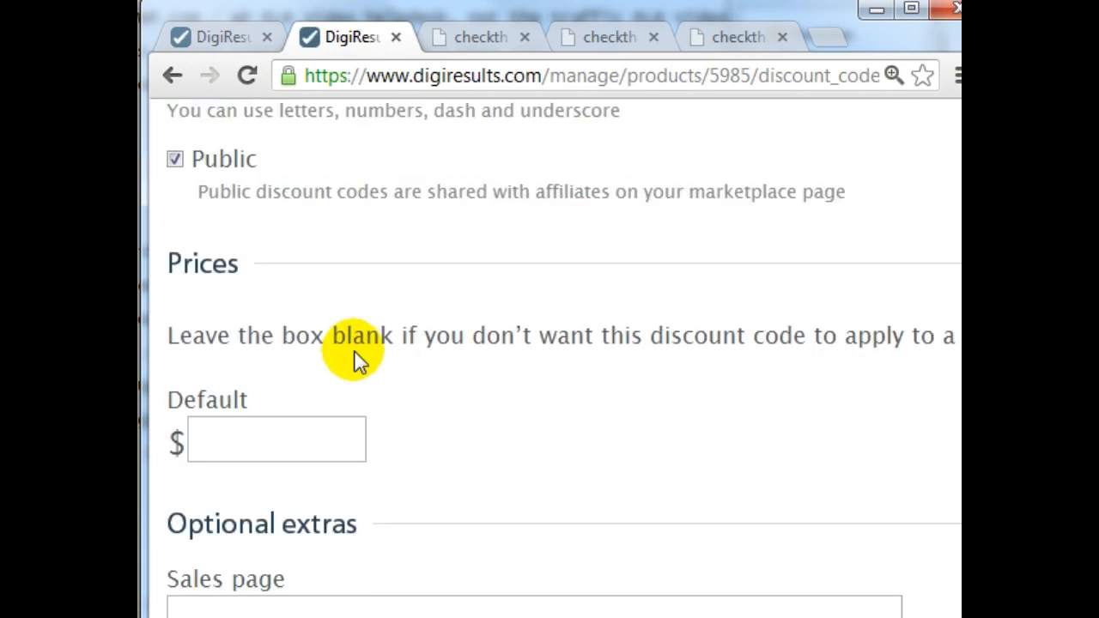
scroll(296, 215, up, 2)
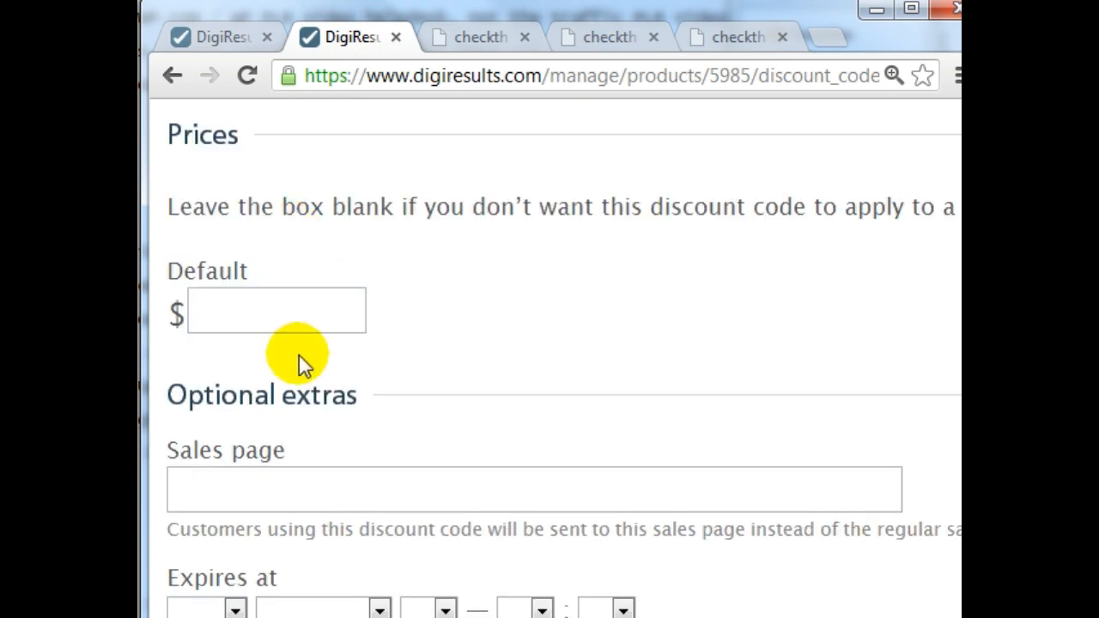
click(325, 313)
scroll(438, 381, down, 2)
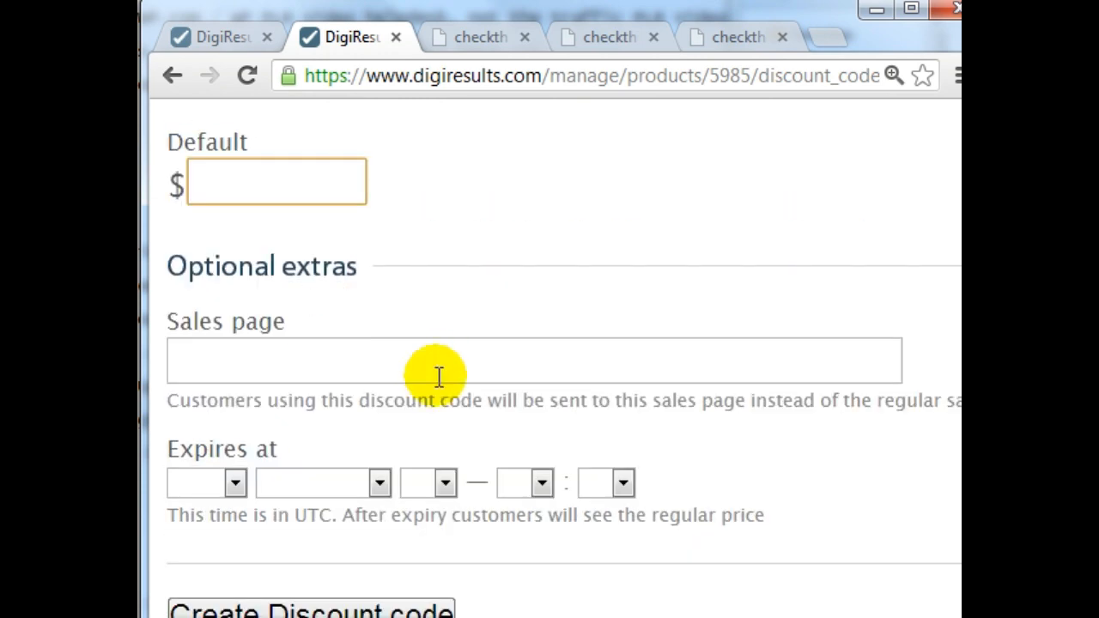
click(437, 370)
scroll(340, 390, down, 3)
scroll(338, 388, up, 6)
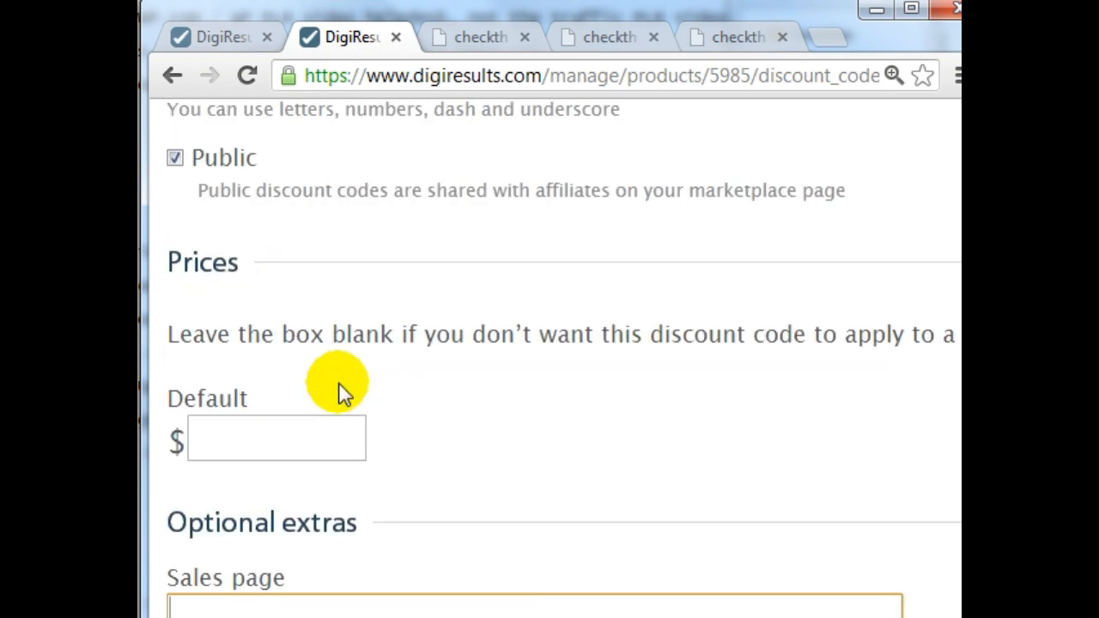
scroll(221, 215, up, 3)
click(173, 74)
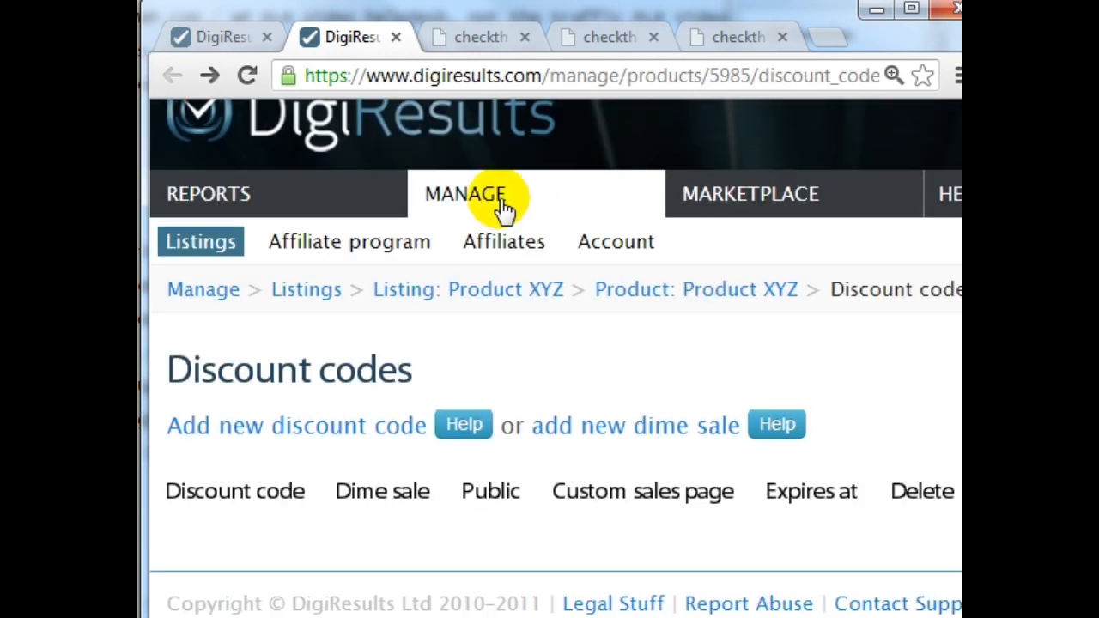
Step: Open the form for a new dime sale and examine its code, public and copies per step settings
click(617, 427)
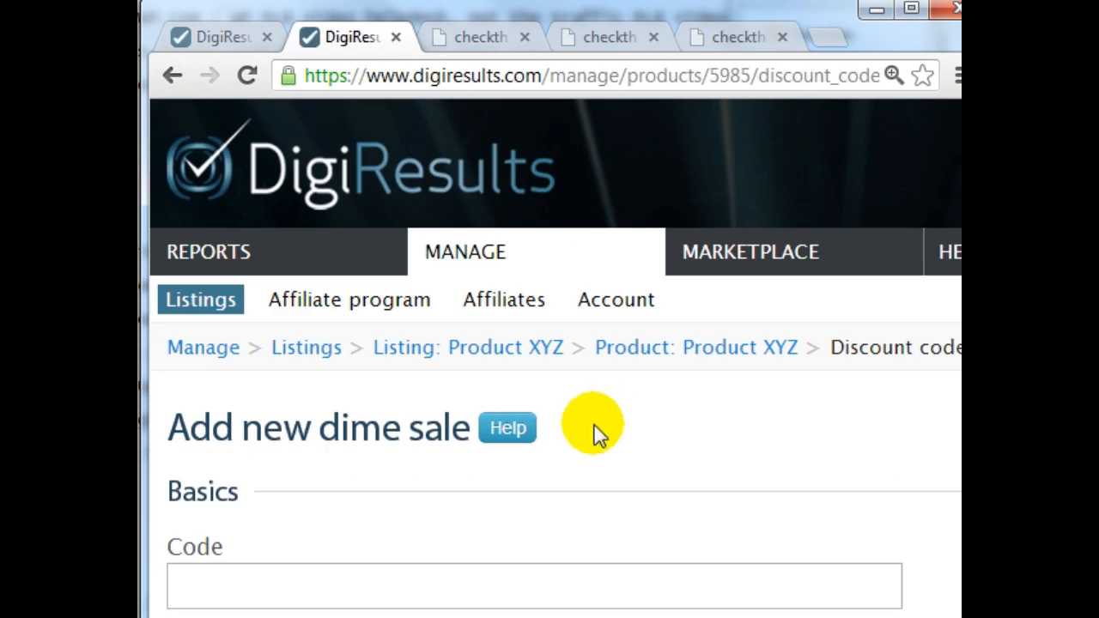
scroll(515, 429, down, 3)
click(349, 339)
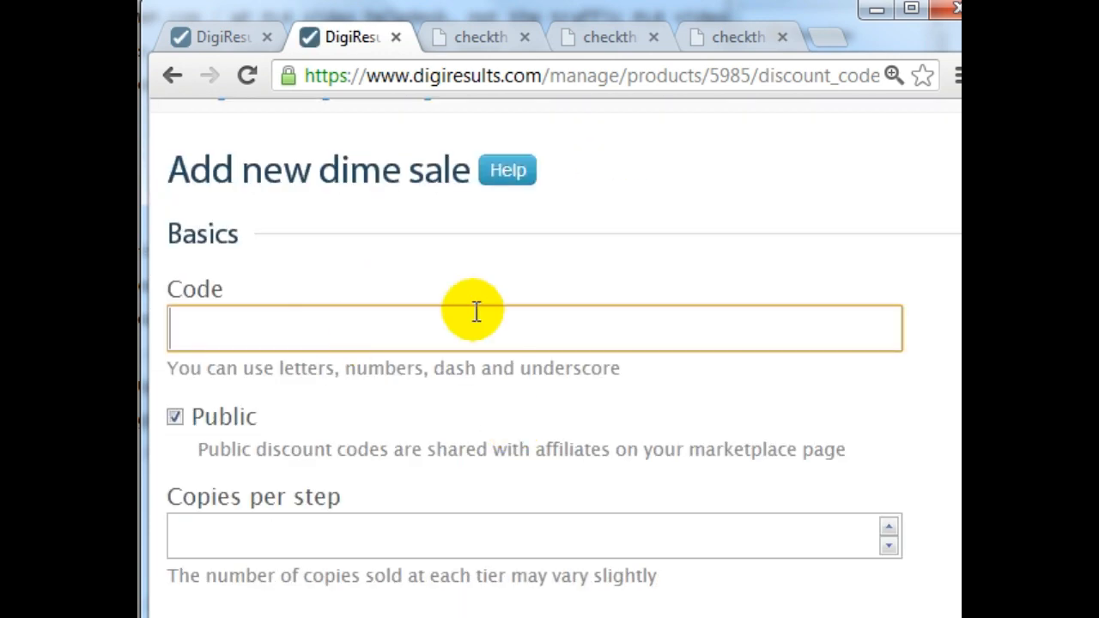
scroll(477, 311, down, 3)
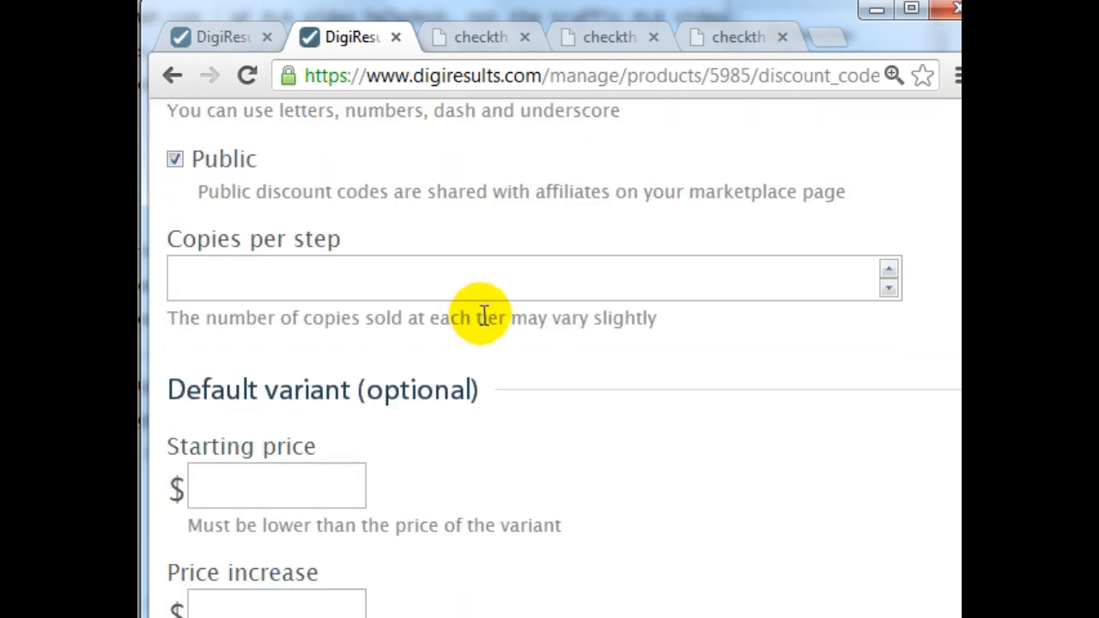
scroll(484, 316, down, 1)
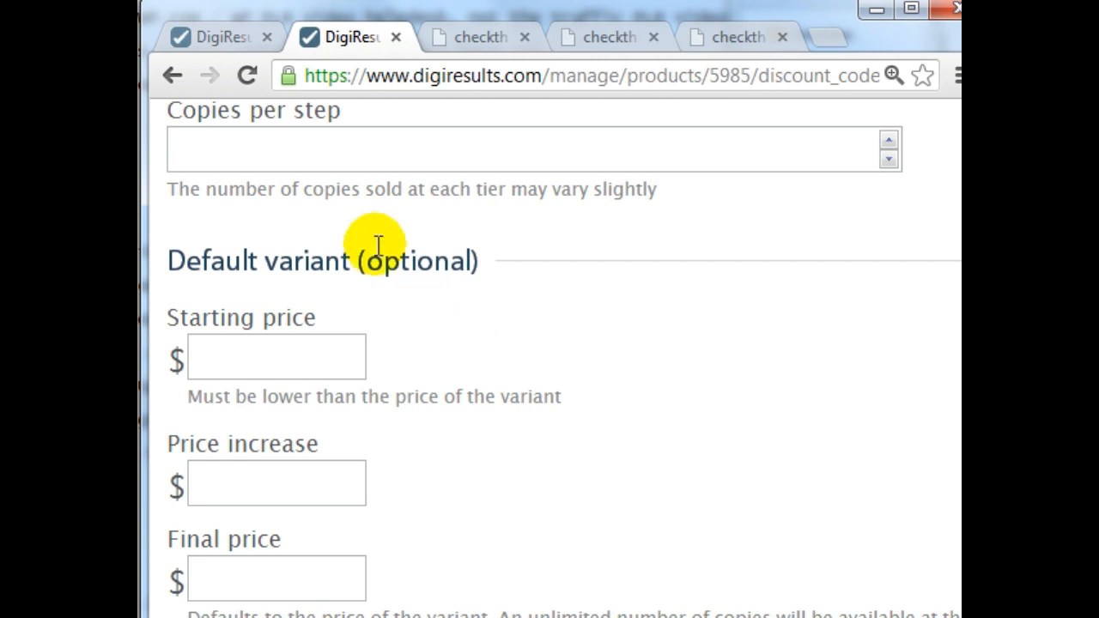
Step: Examine the dime sale's starting price, price increase and final price fields, and return to the Product XYZ page without saving
click(279, 356)
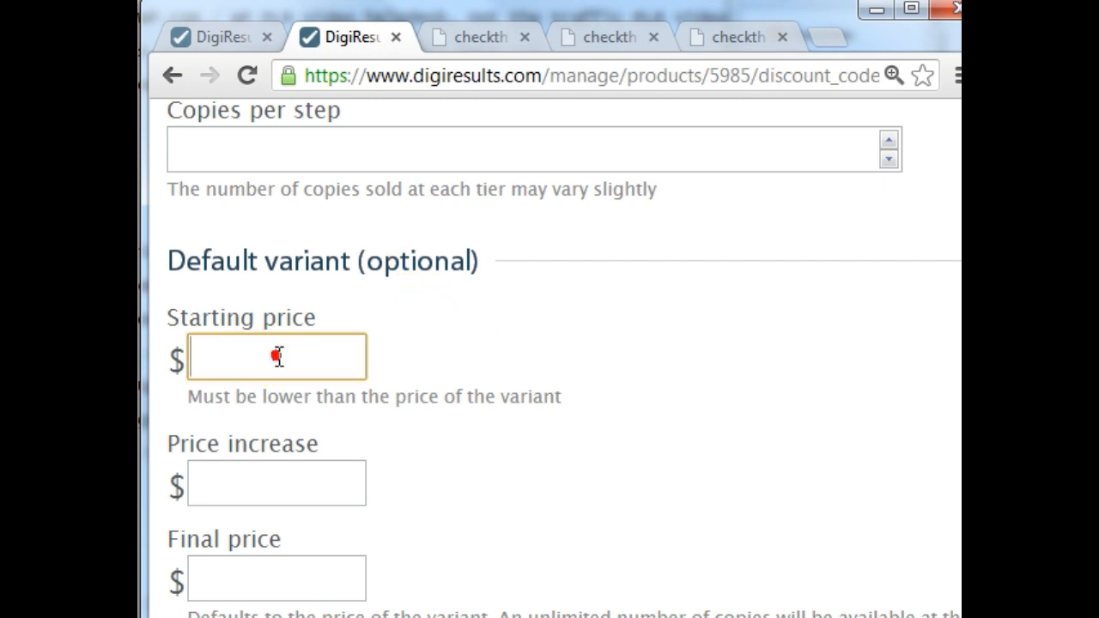
scroll(279, 357, down, 1)
click(279, 356)
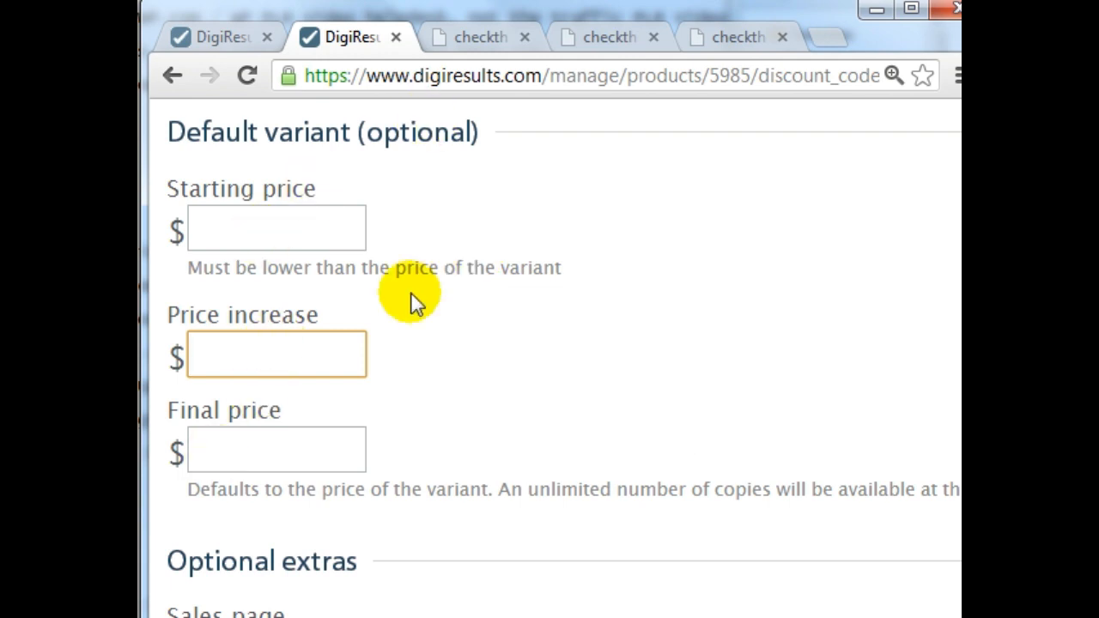
scroll(220, 432, down, 3)
scroll(221, 427, up, 3)
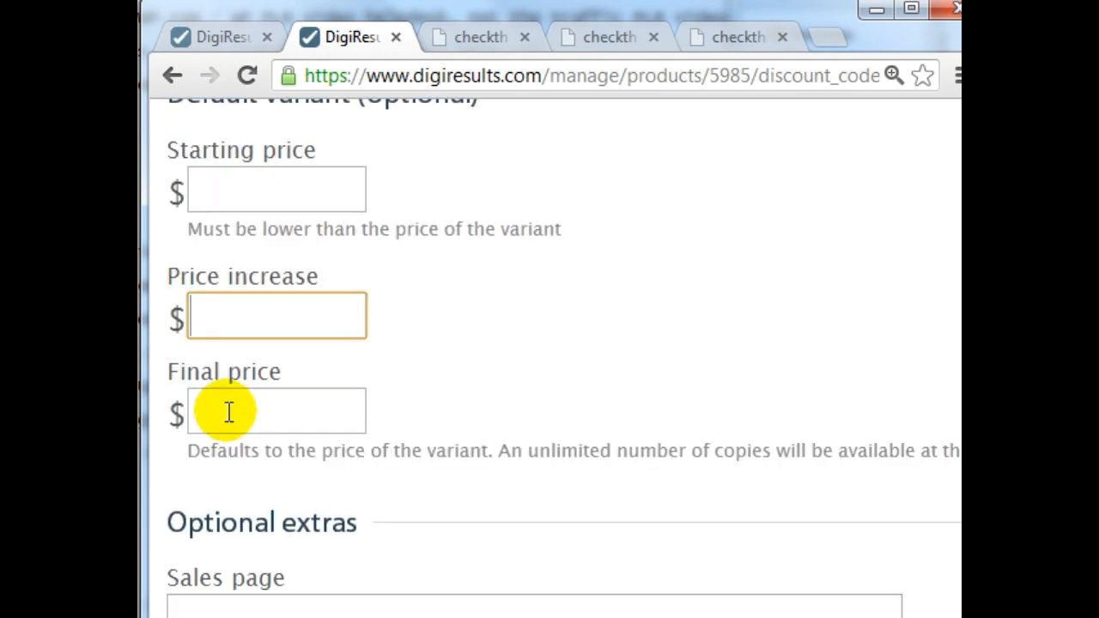
click(175, 74)
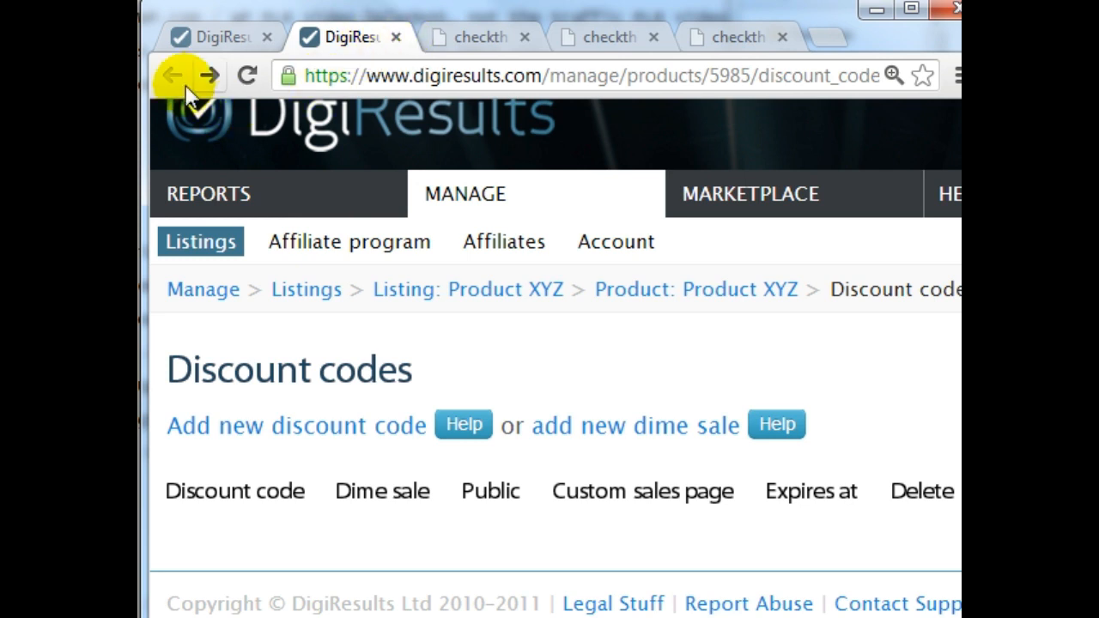
key(ctrl+w)
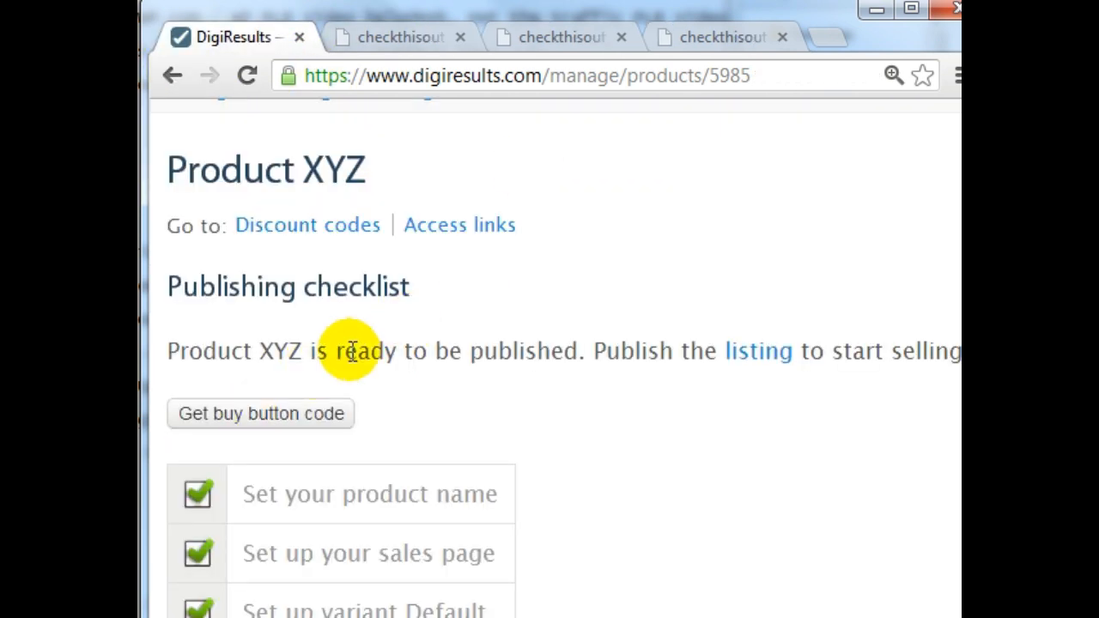
Step: Open the buy button code for Product XYZ and examine its HTML code and the Add To Cart button preview
click(281, 415)
scroll(377, 371, down, 5)
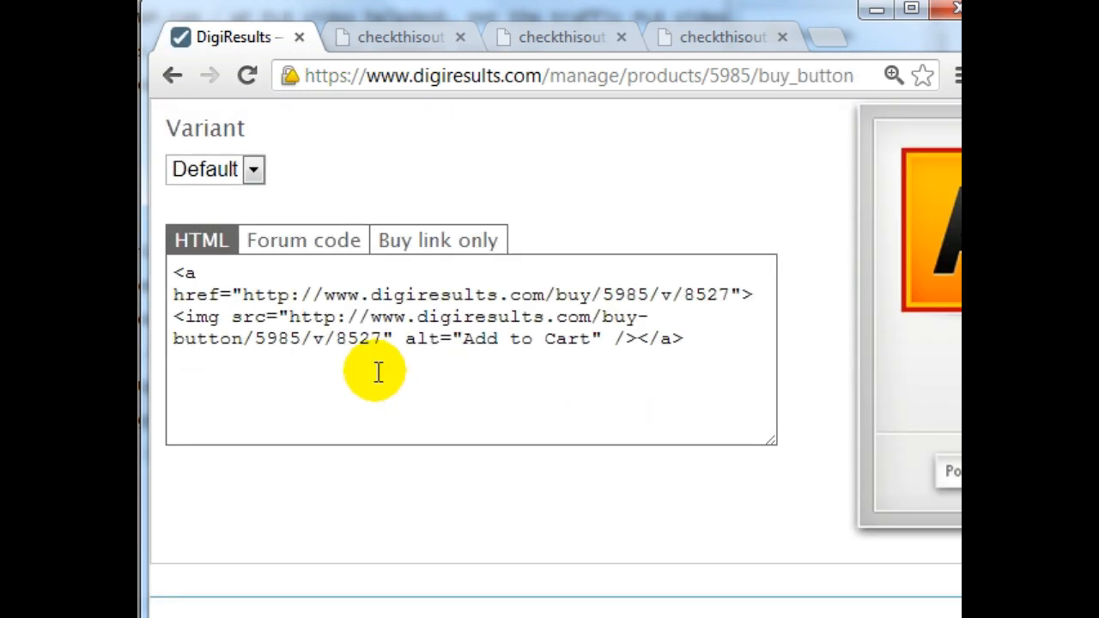
scroll(378, 371, up, 2)
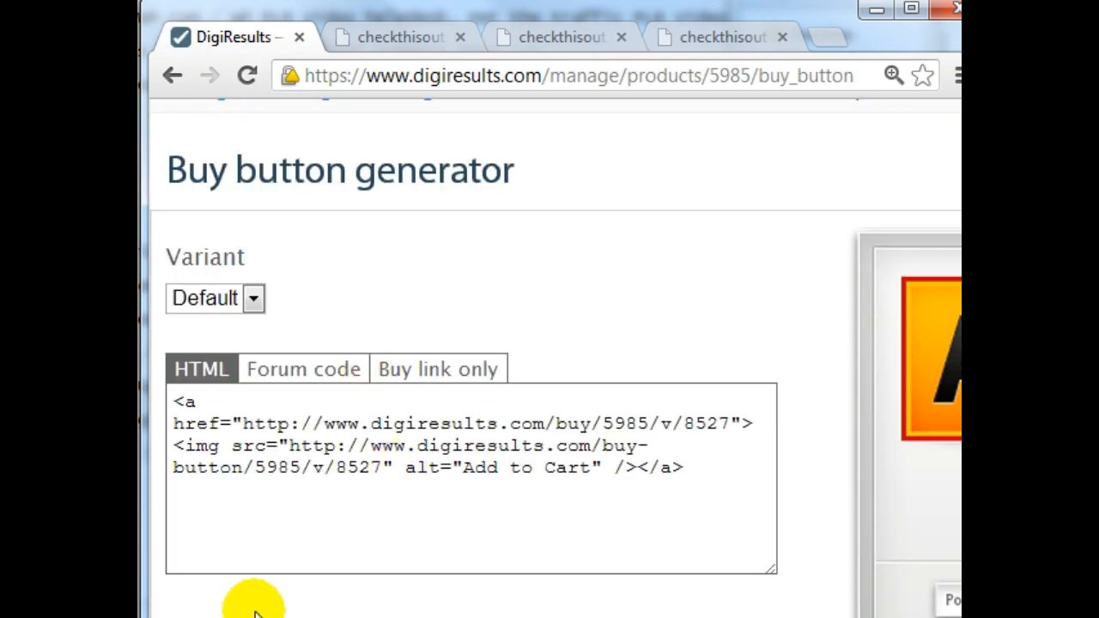
scroll(215, 412, right, 8)
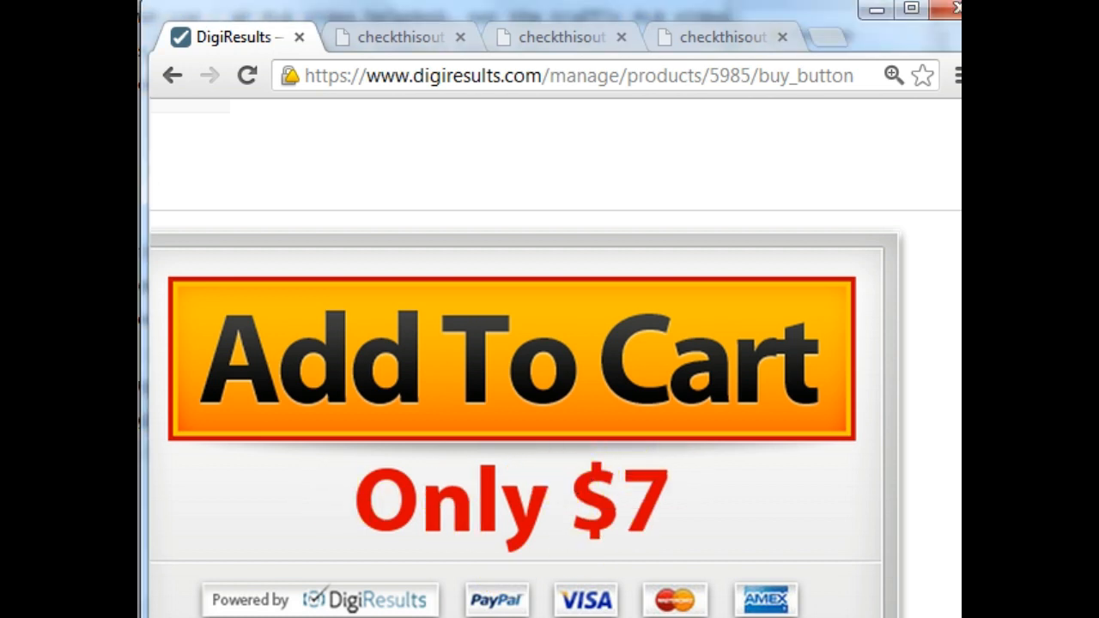
scroll(550, 387, left, 8)
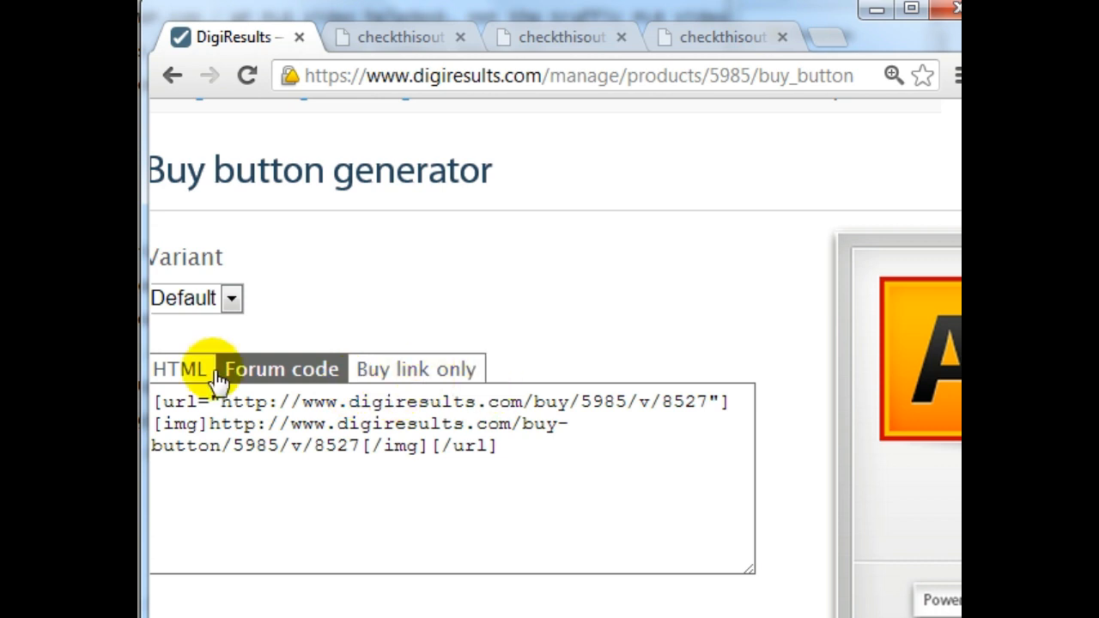
Step: Examine the forum code and buy-link-only versions of the buy button alongside the button preview
click(209, 404)
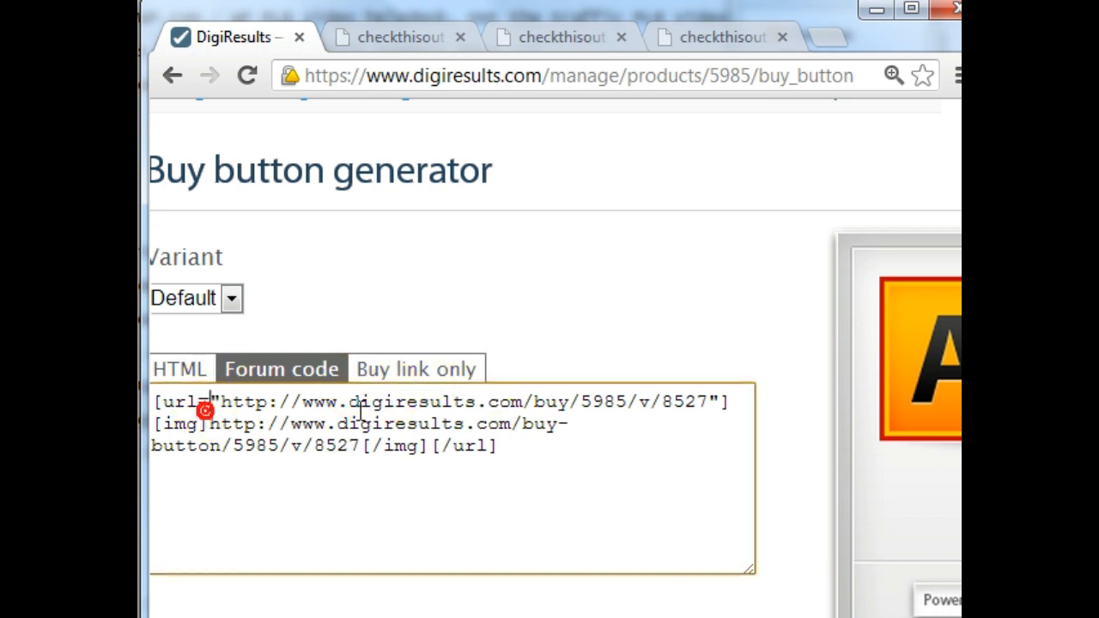
click(461, 370)
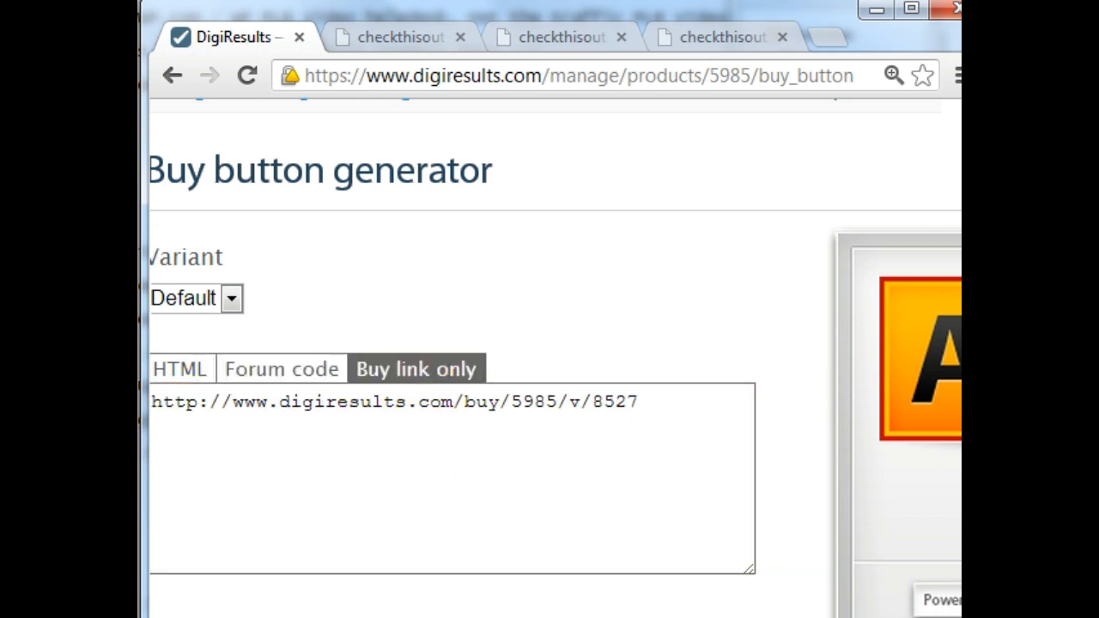
scroll(549, 386, right, 8)
scroll(550, 386, right, 3)
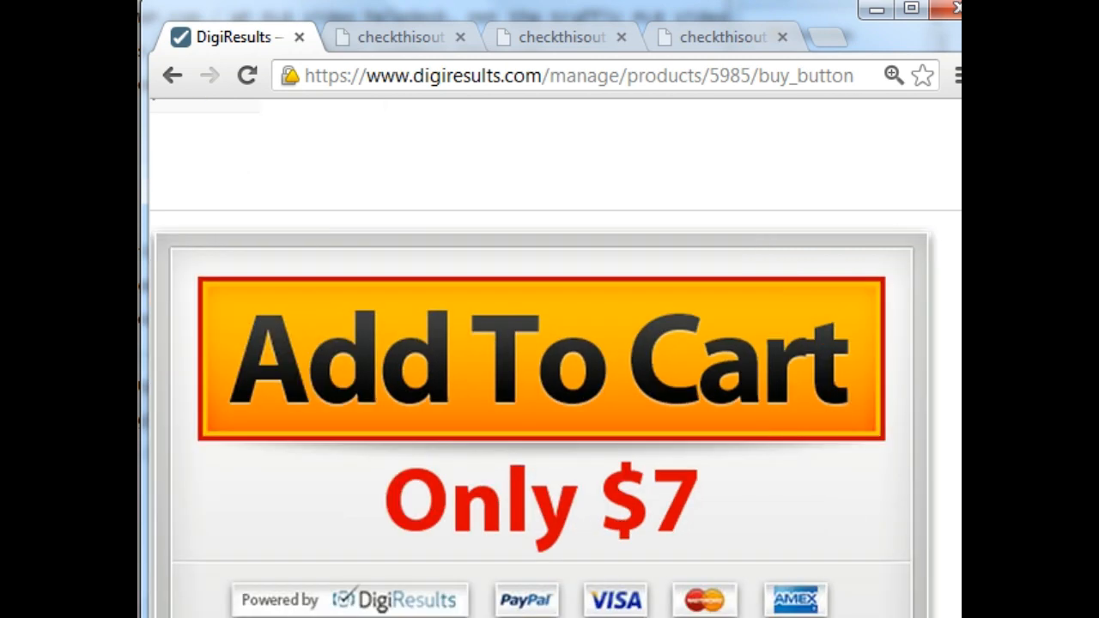
scroll(550, 386, left, 10)
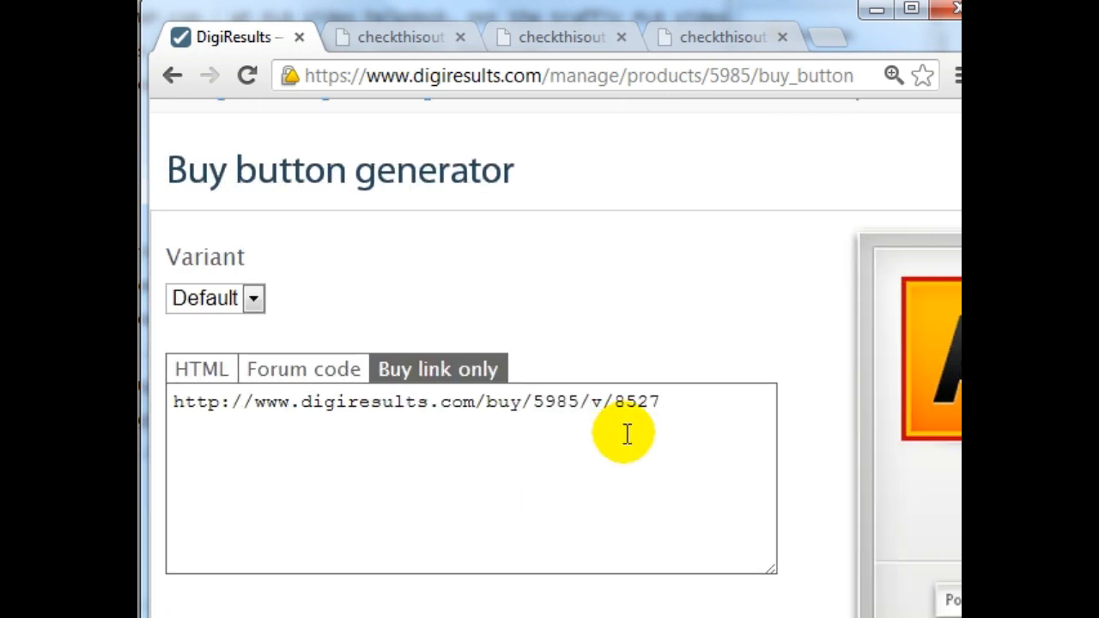
Step: Return to the HTML version of the buy button and copy its full code
drag(660, 403, 169, 391)
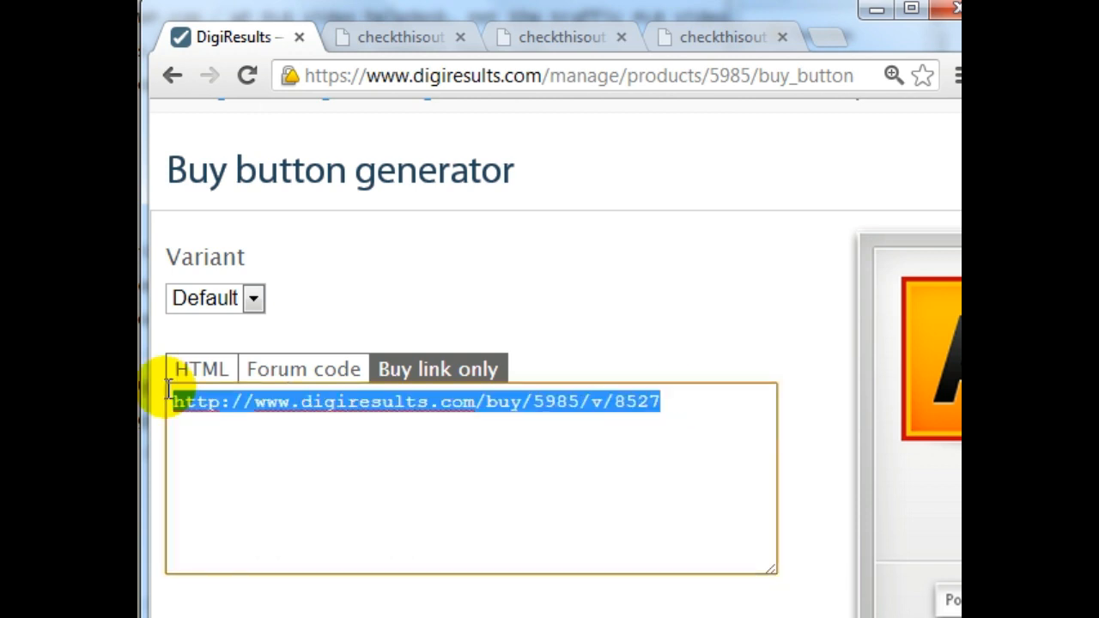
click(210, 371)
drag(712, 483, 151, 404)
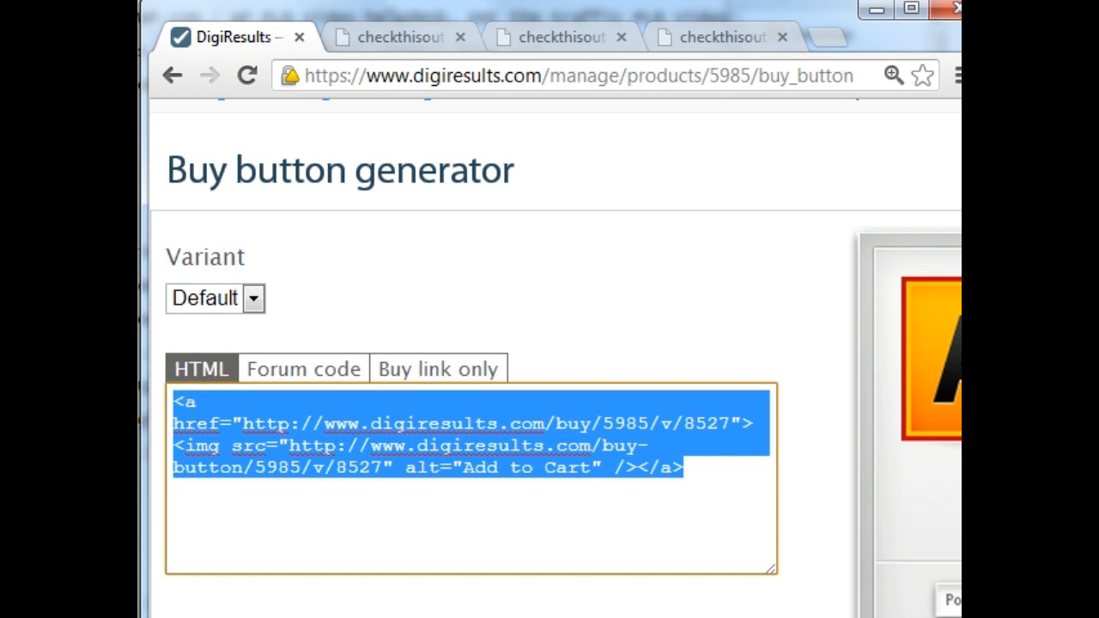
scroll(533, 473, right, 6)
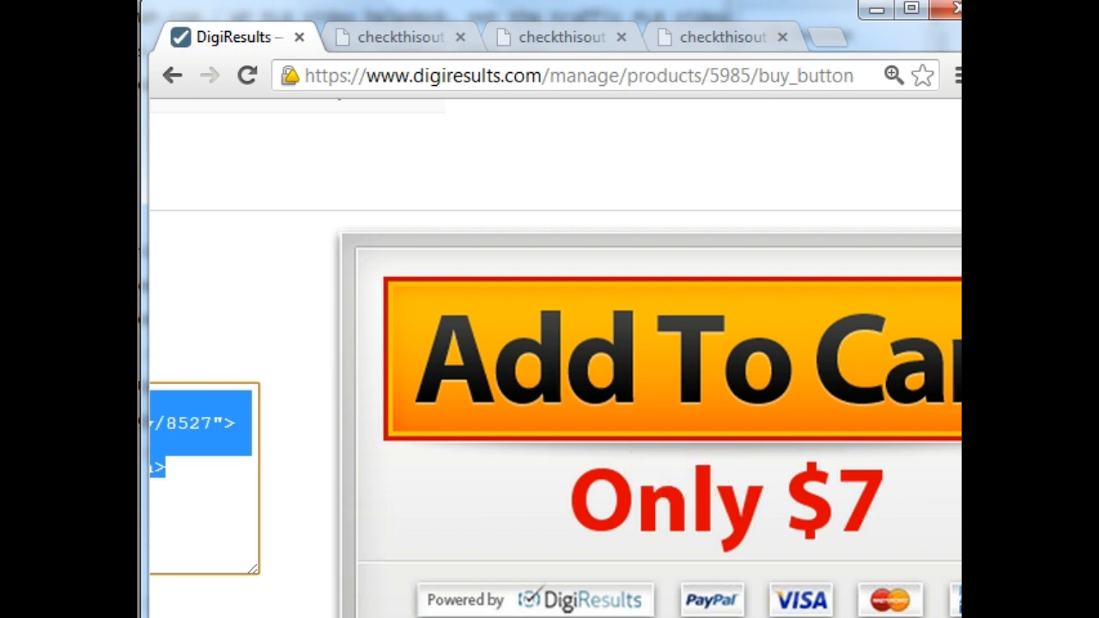
scroll(367, 538, left, 6)
Step: Switch to the file explorer, open the folder with the sales page files and open index.html in KompoZer
key(alt+Tab)
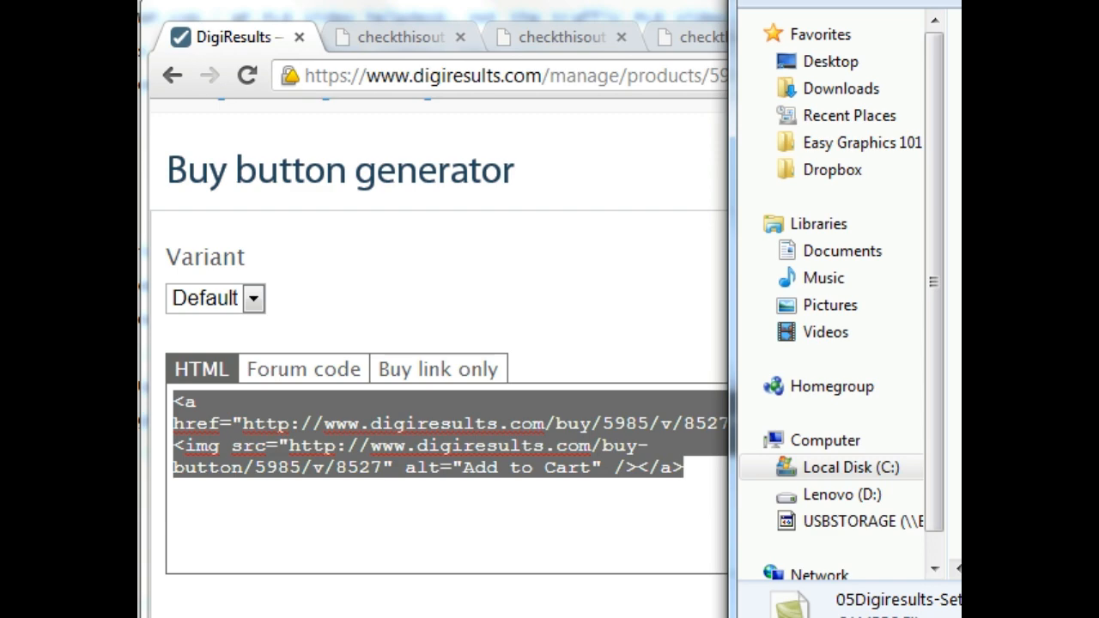
double_click(1031, 89)
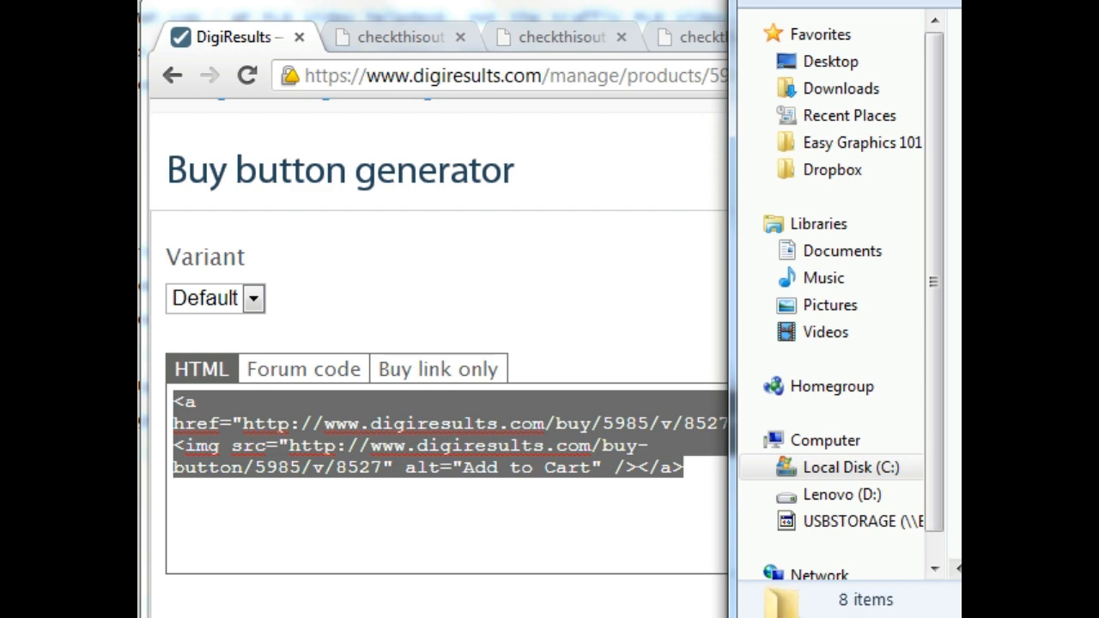
drag(1056, 0, 456, 0)
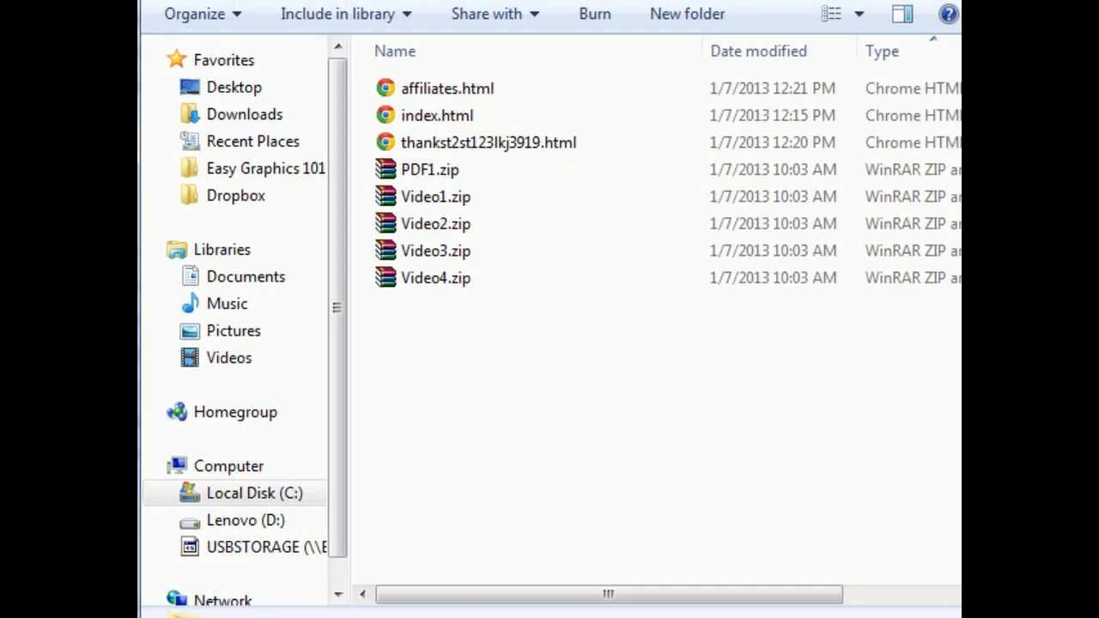
click(451, 103)
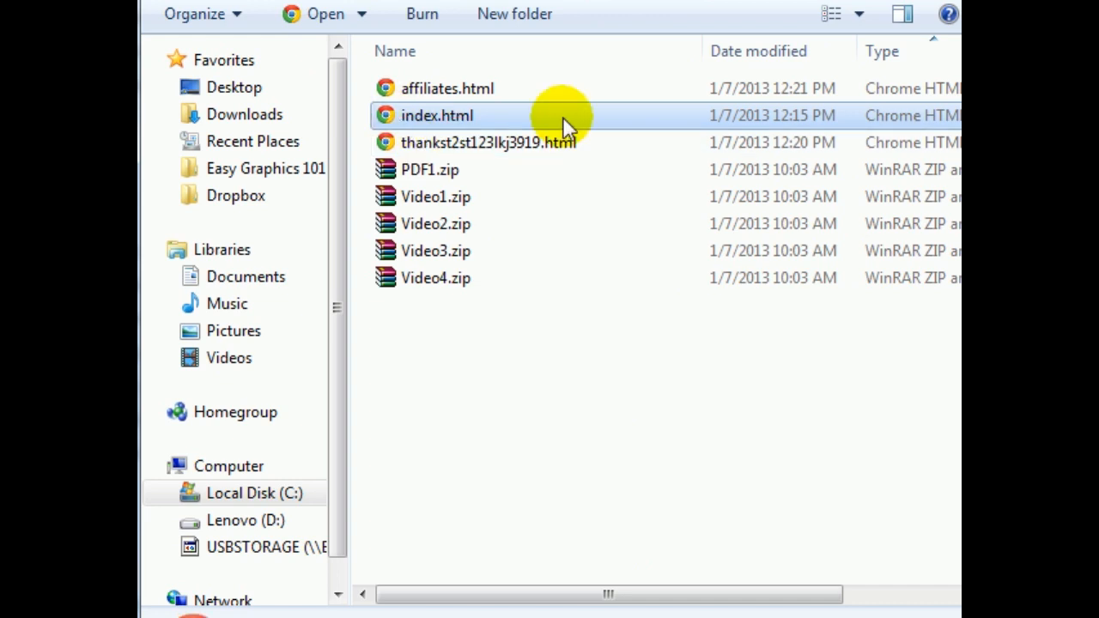
right_click(375, 115)
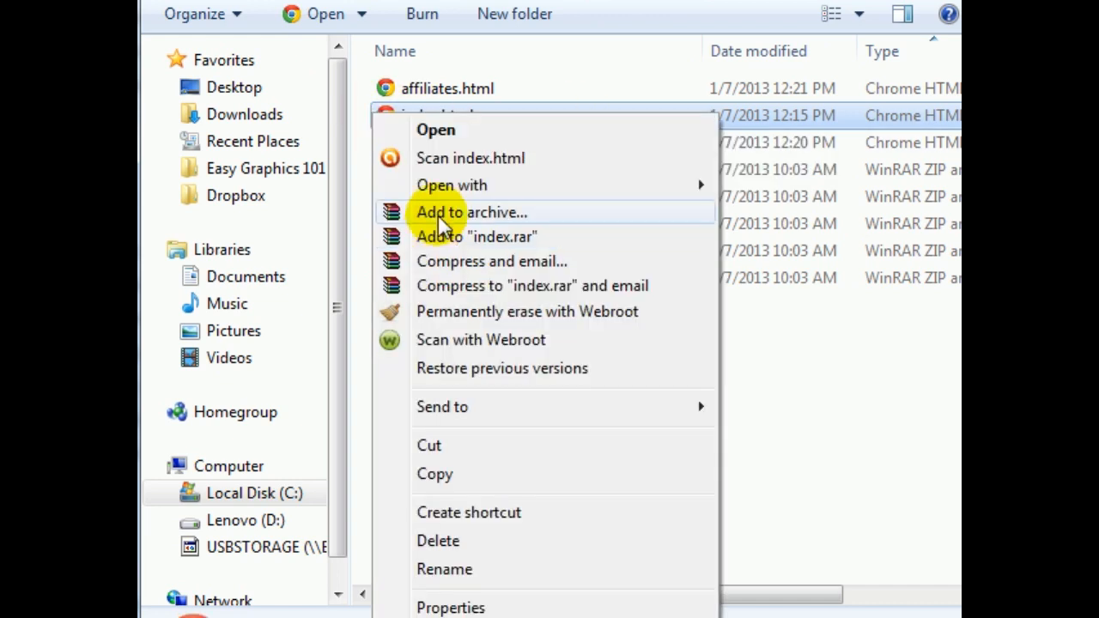
click(444, 187)
click(754, 185)
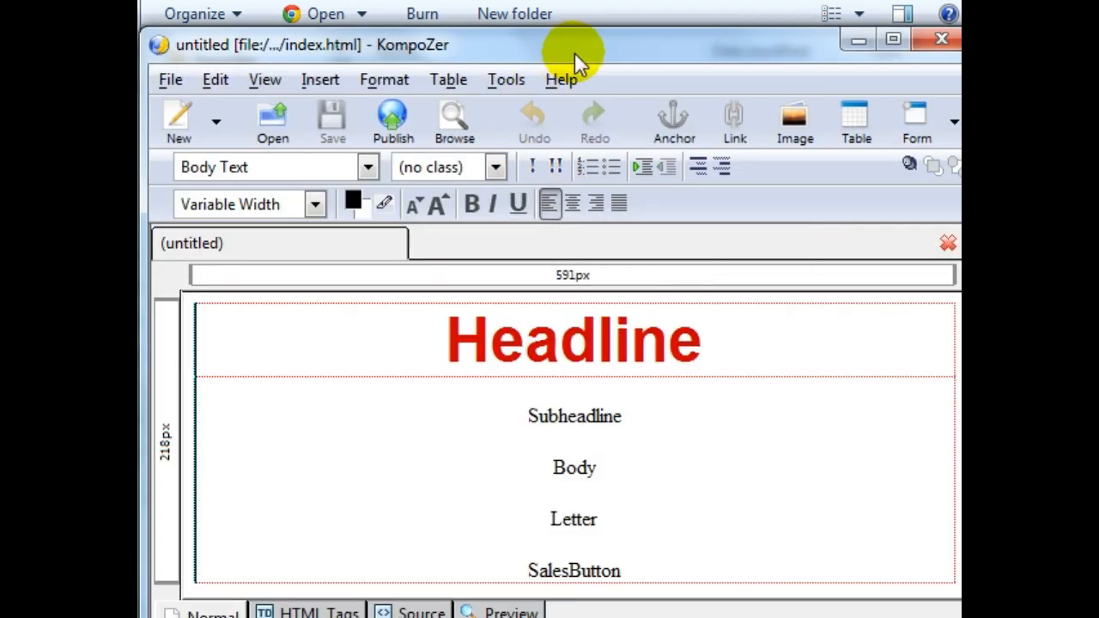
Step: Replace the SalesButton placeholder in the page's HTML source with the copied buy button code and save the page
drag(581, 59, 584, 37)
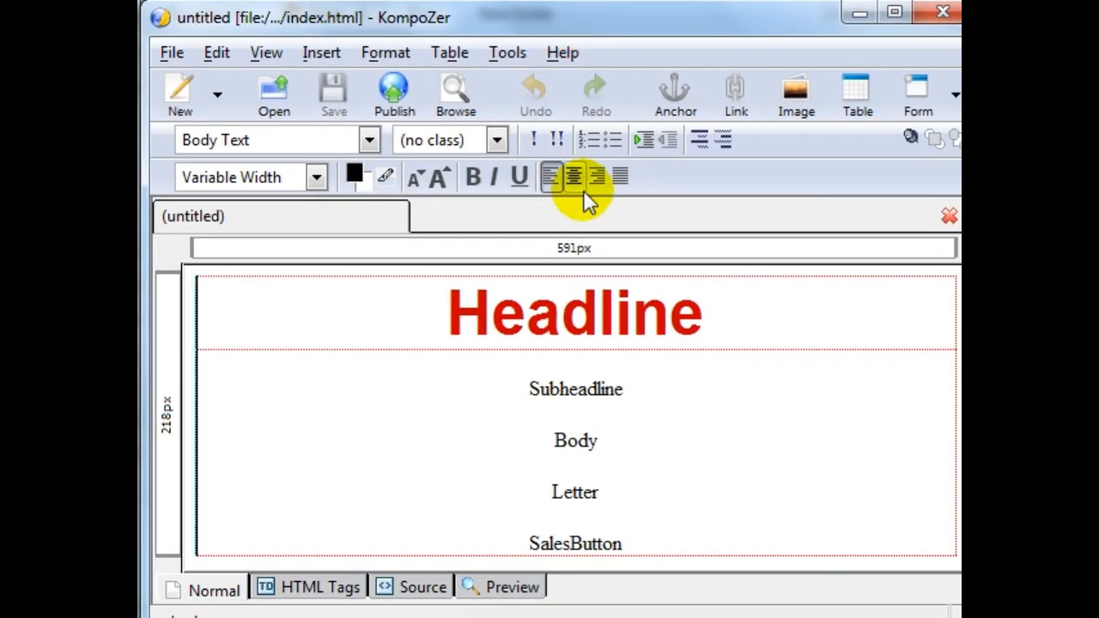
click(640, 541)
shift+click(505, 544)
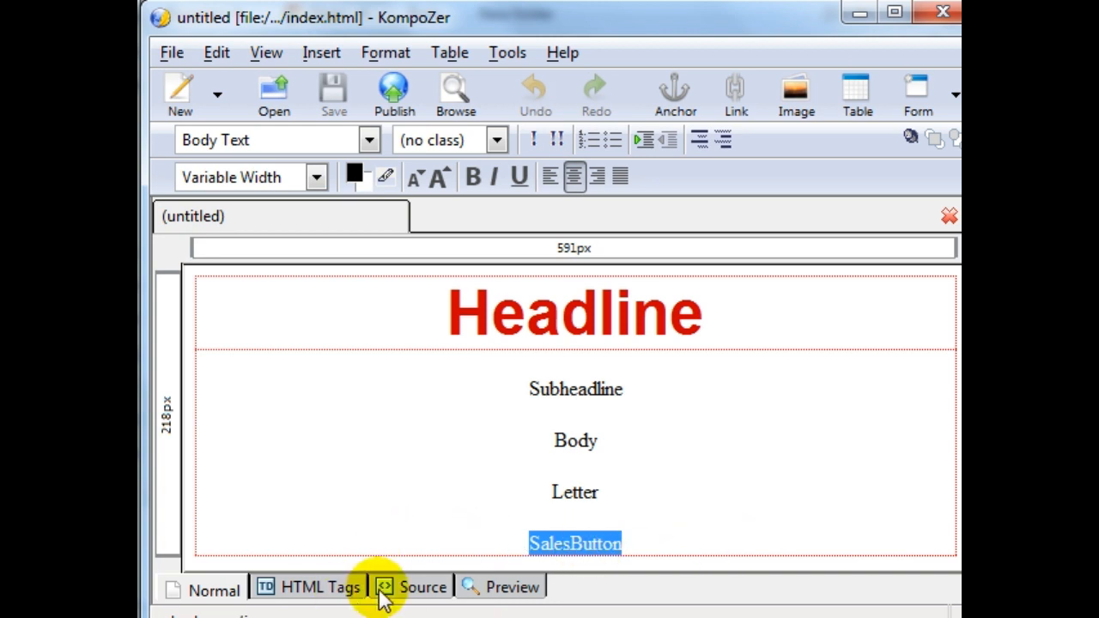
click(618, 542)
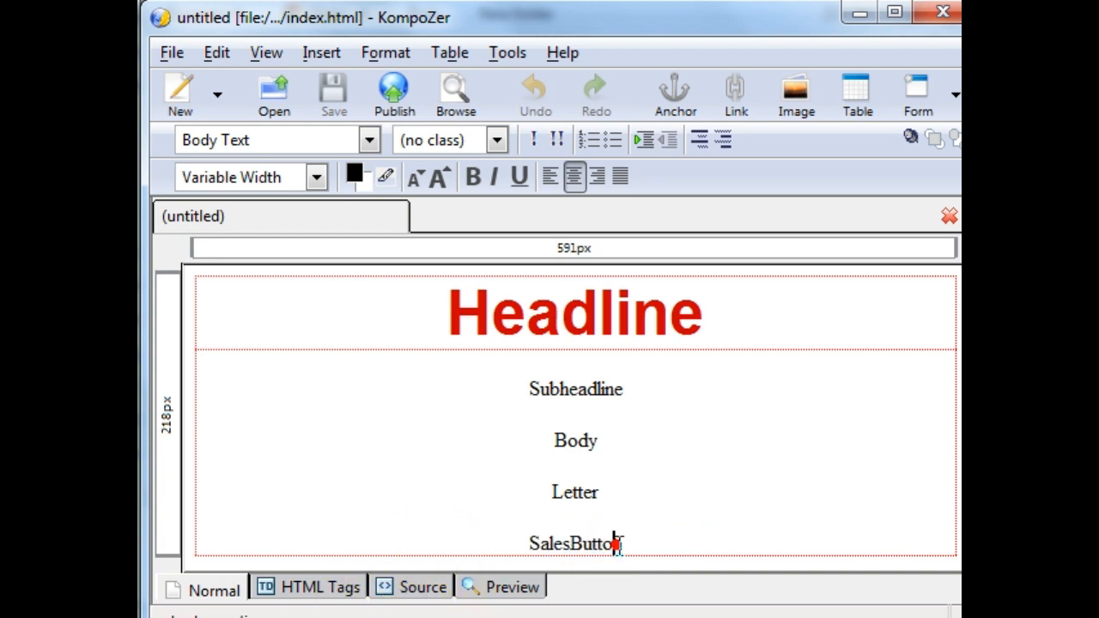
click(395, 587)
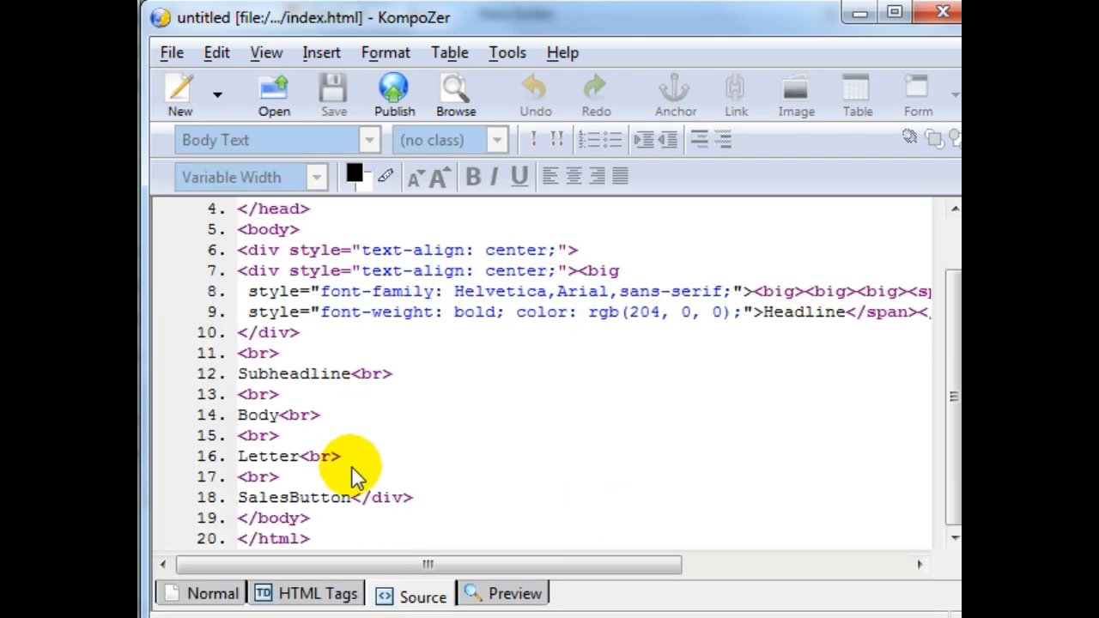
double_click(348, 495)
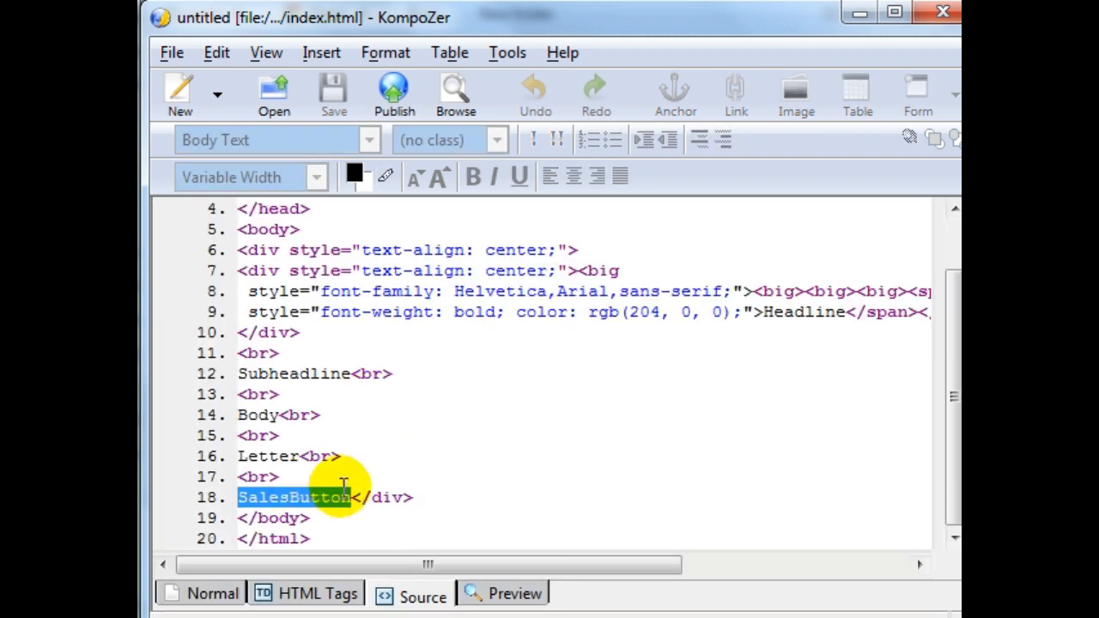
key(ctrl+v)
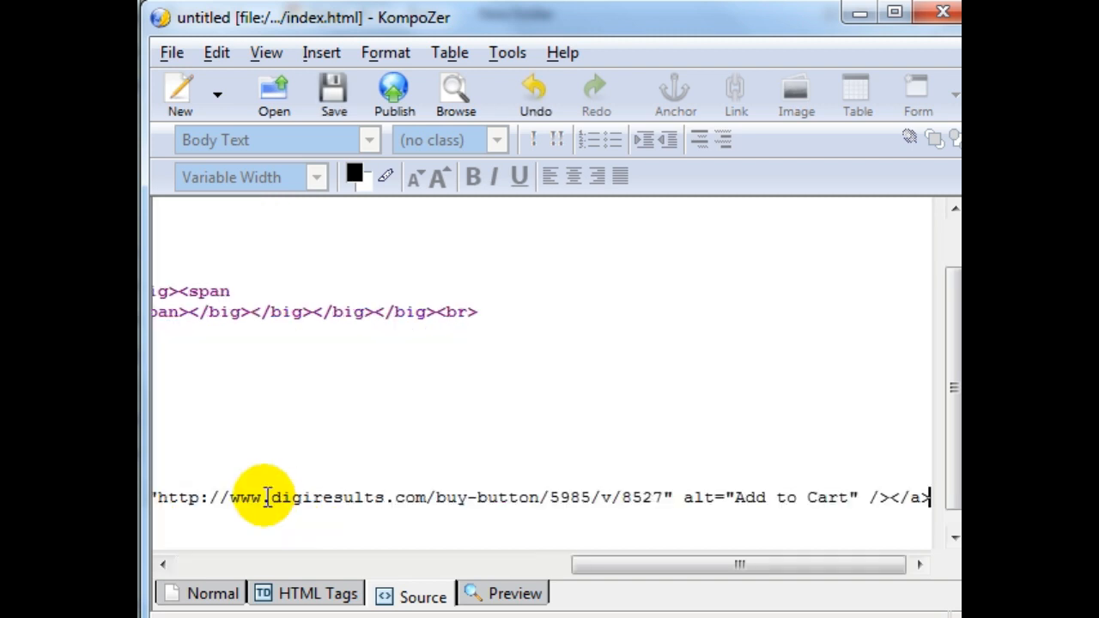
click(329, 117)
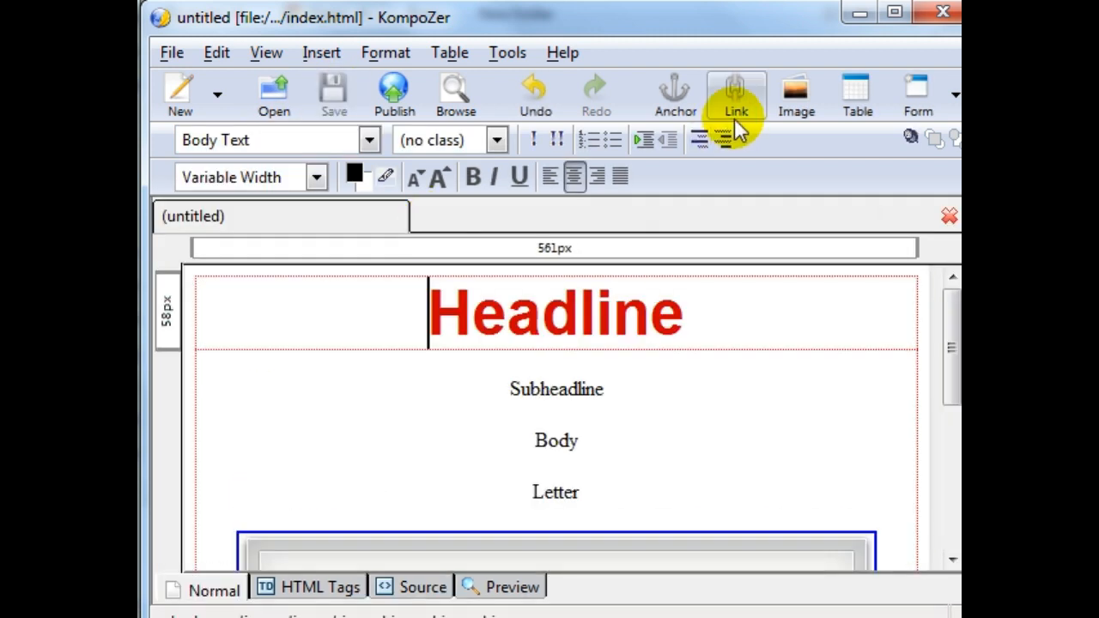
Step: Replace the Add To Cart image below Letter with the link text "Click Here to purchase"
scroll(490, 456, down, 5)
click(491, 449)
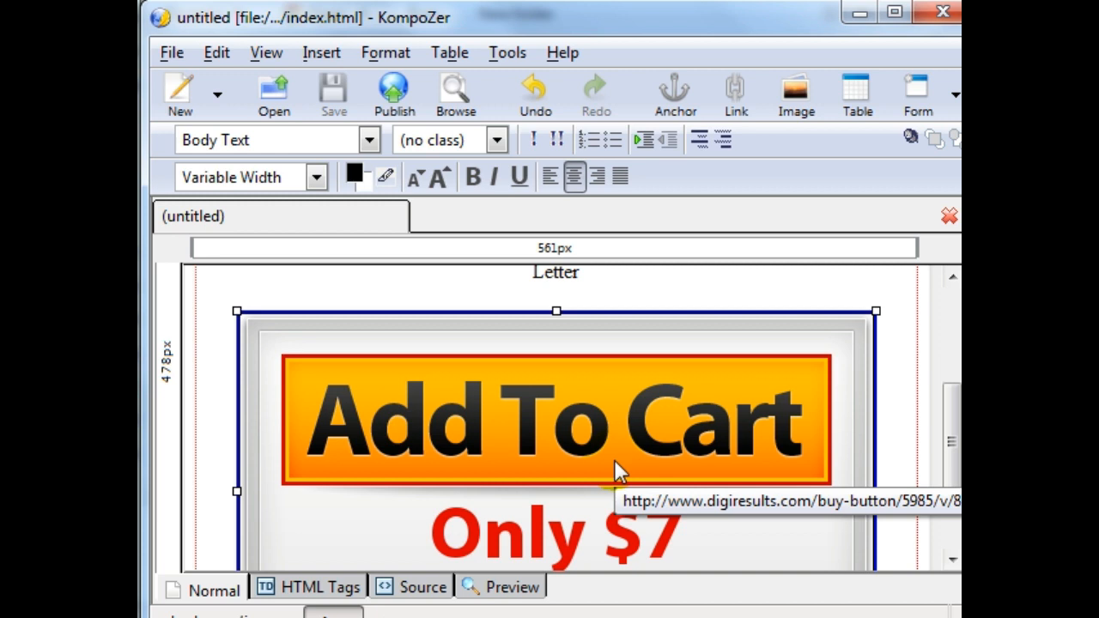
key(Delete)
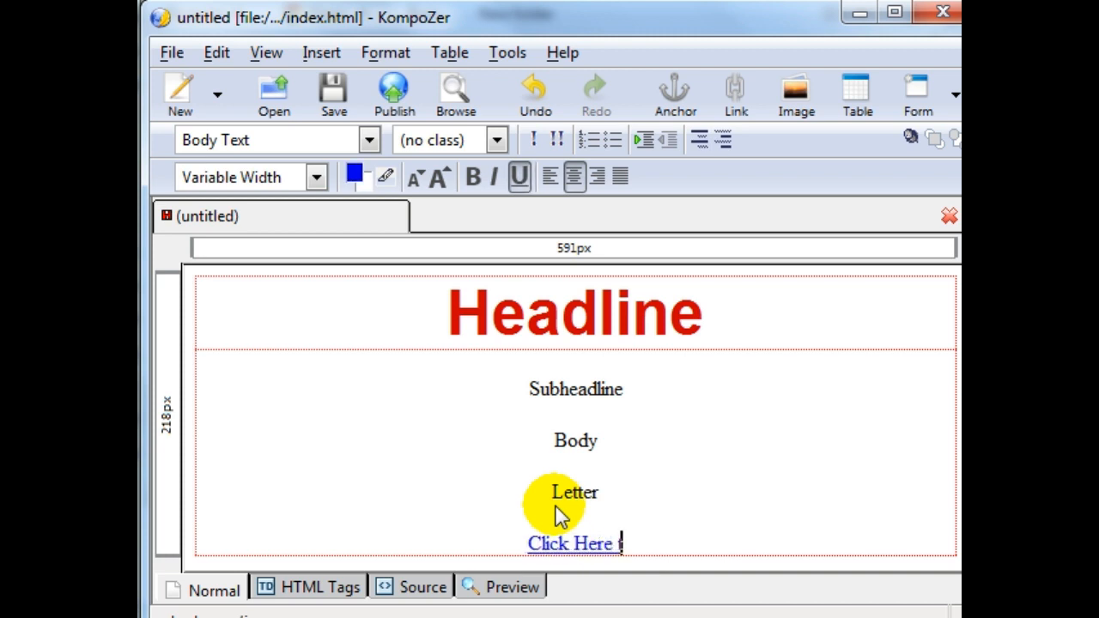
text(chase)
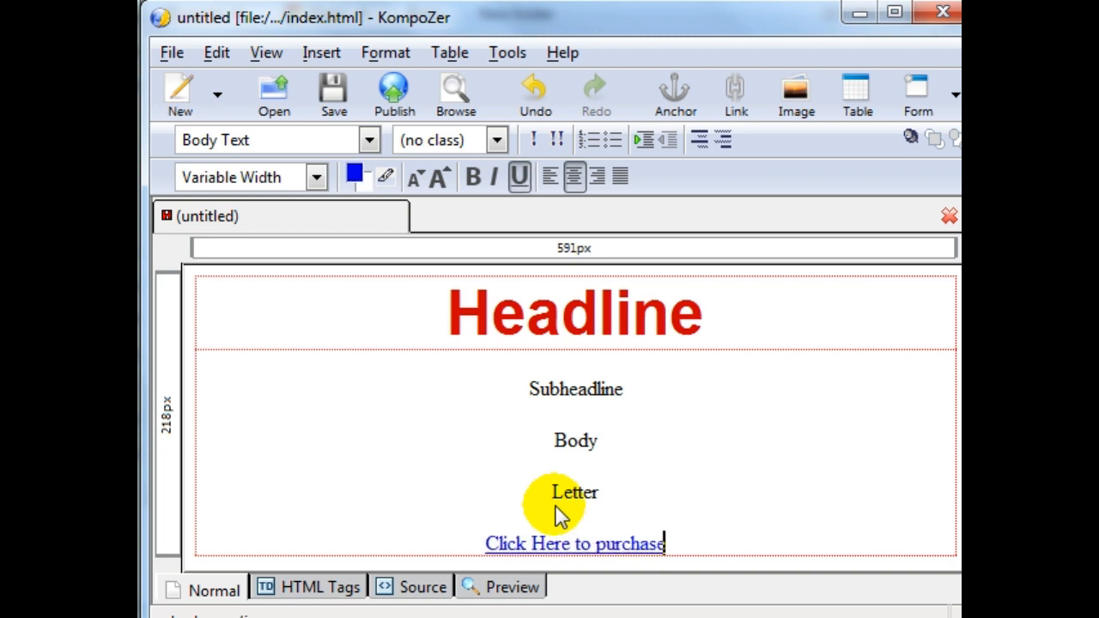
Step: Check the link location of the "Click Here to purchase" text and leave its link properties without changes
key(shift+Home)
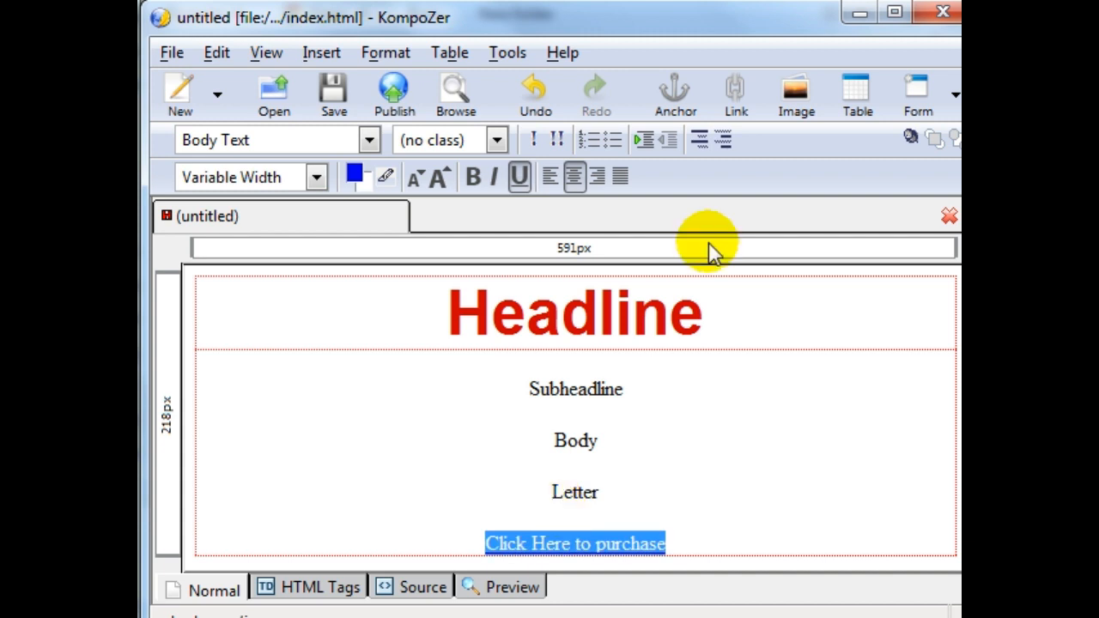
click(737, 108)
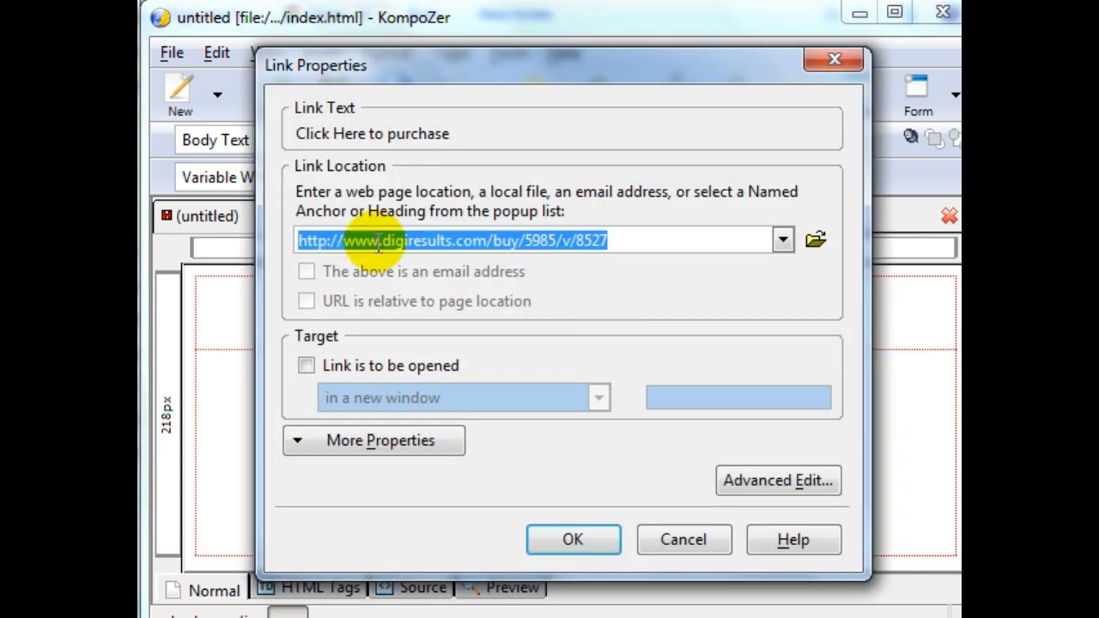
click(331, 241)
click(699, 548)
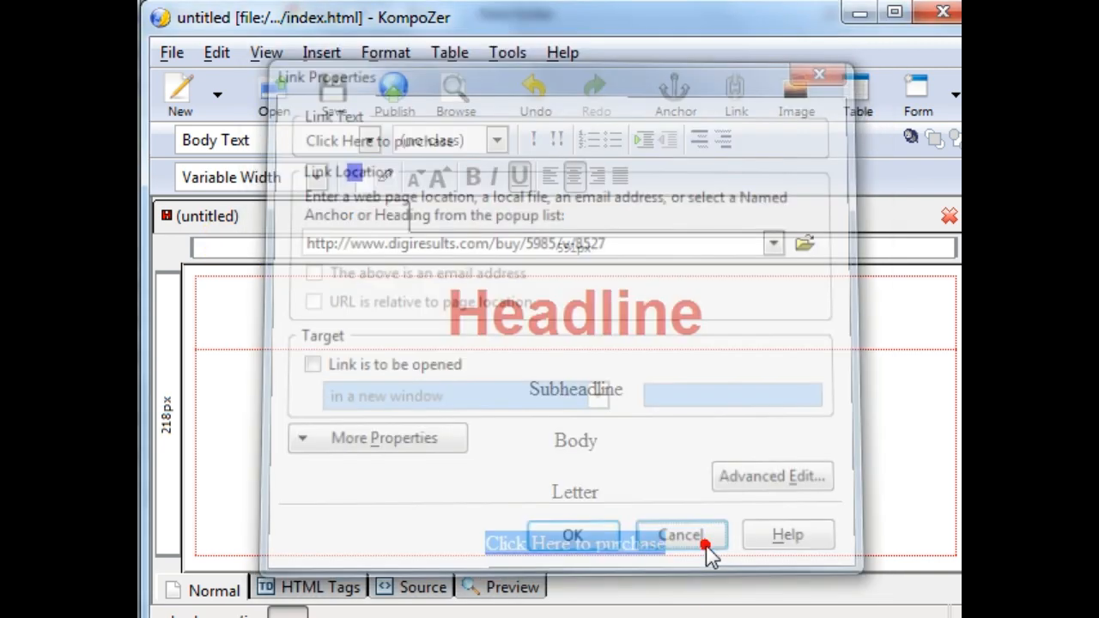
click(682, 544)
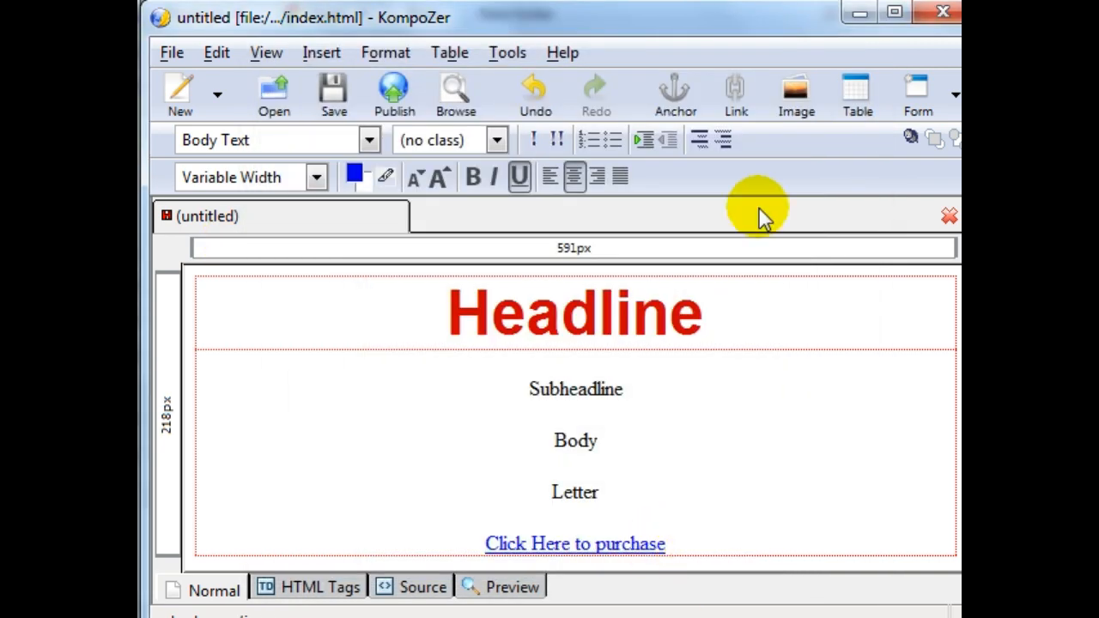
Step: Try to paste a link location for a new image below the purchase link, and cancel without inserting the image
key(Return)
click(803, 105)
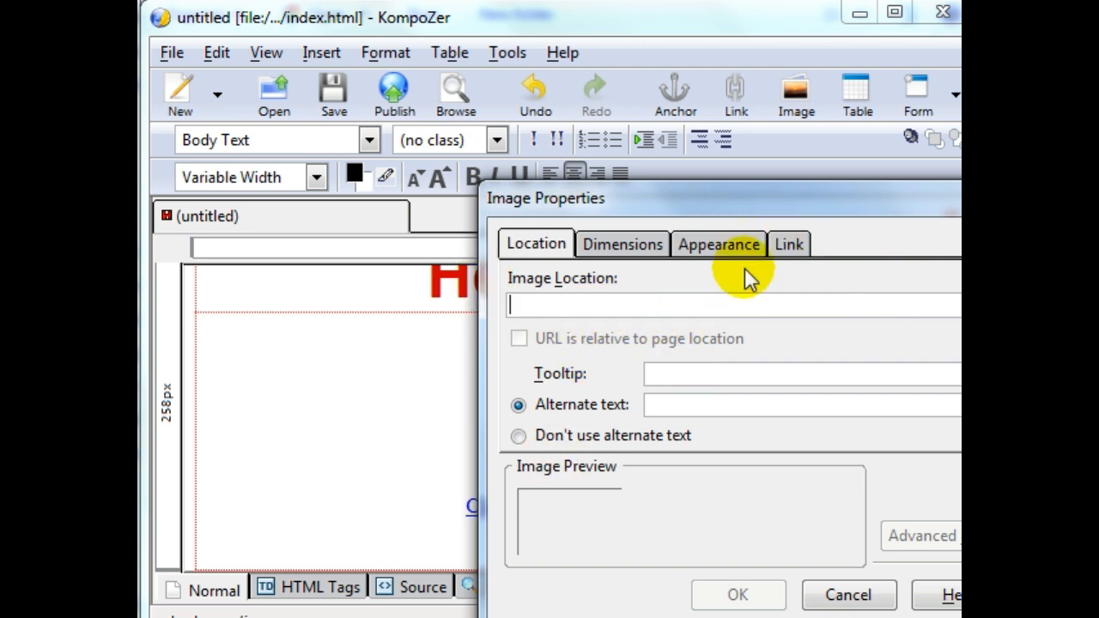
click(772, 247)
click(744, 316)
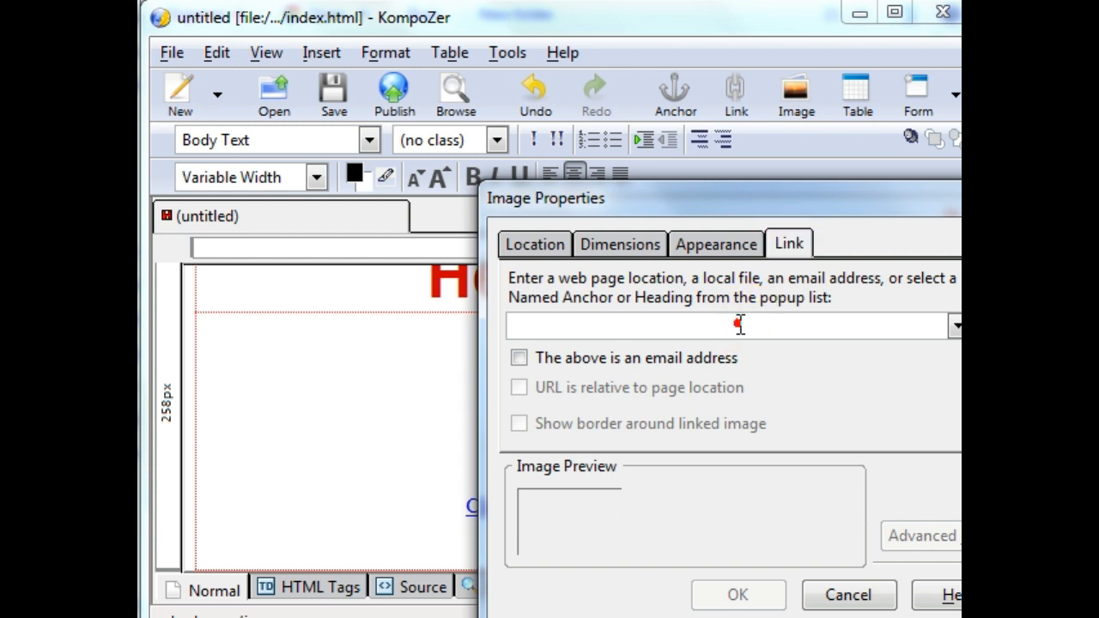
key(ctrl+v)
key(ctrl+z)
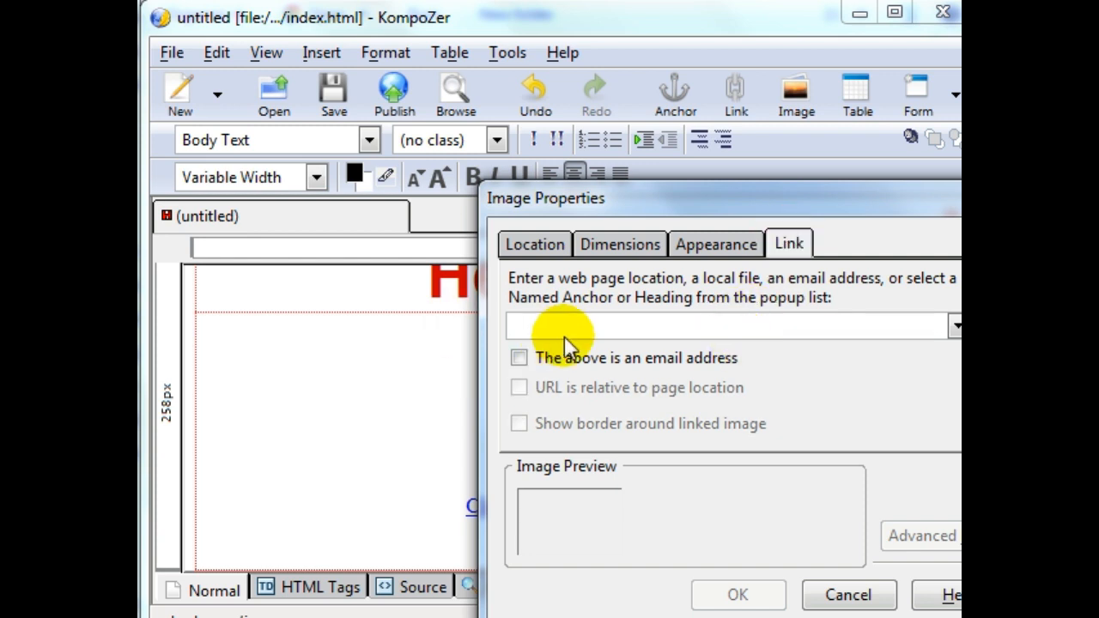
click(845, 600)
click(669, 447)
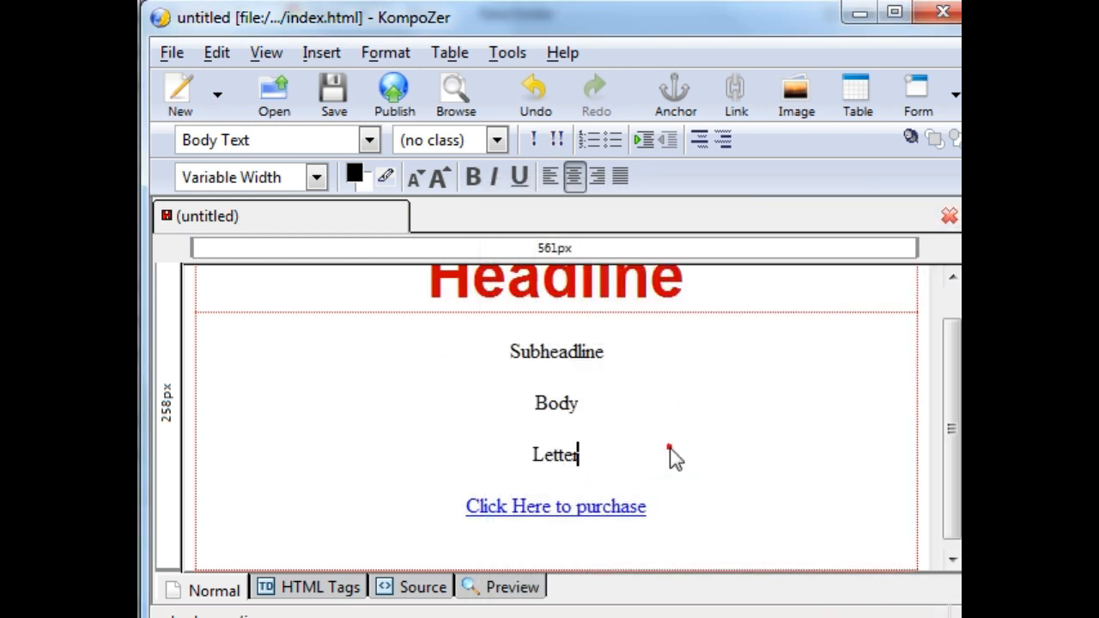
Step: Undo the edits that replaced the Add To Cart image with link text, and save and close the page
key(ctrl+z)
key(ctrl+z)
key(ctrl+z)
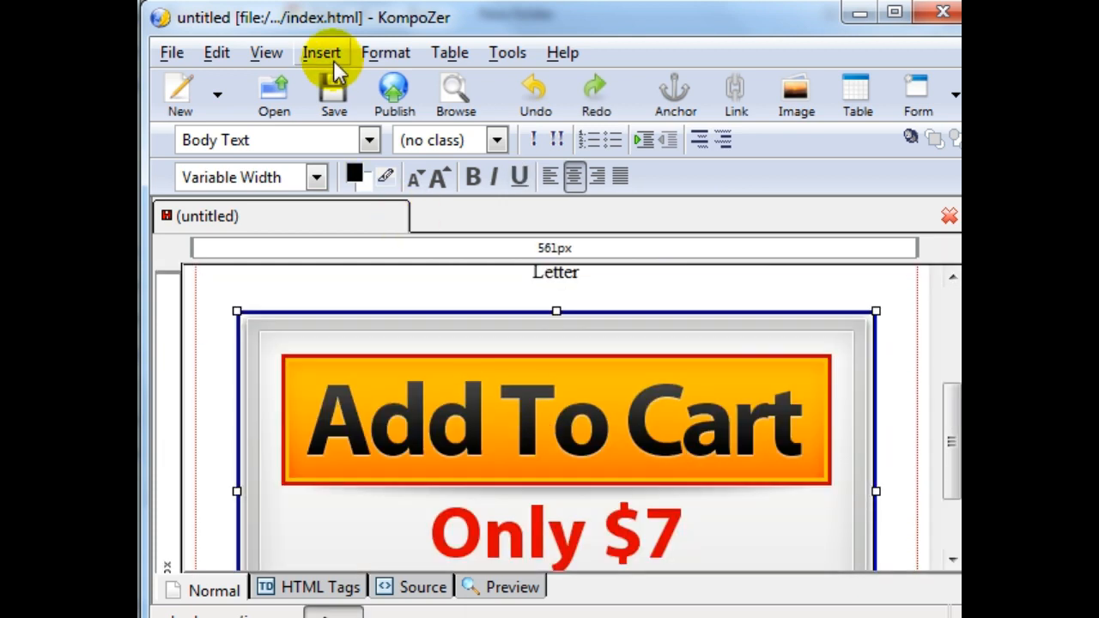
click(330, 94)
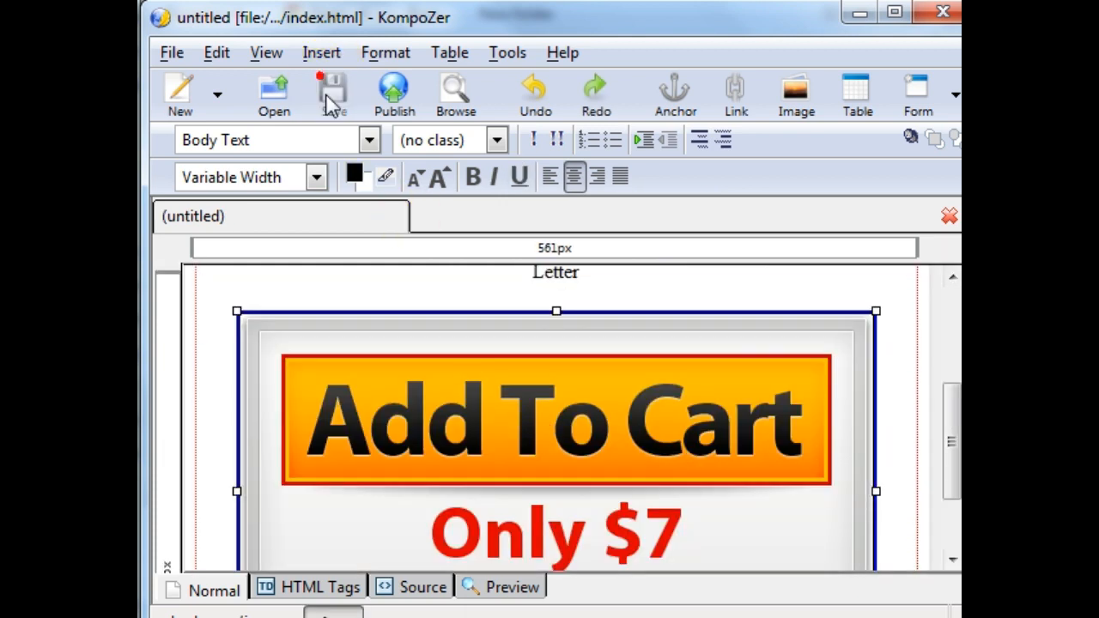
click(943, 12)
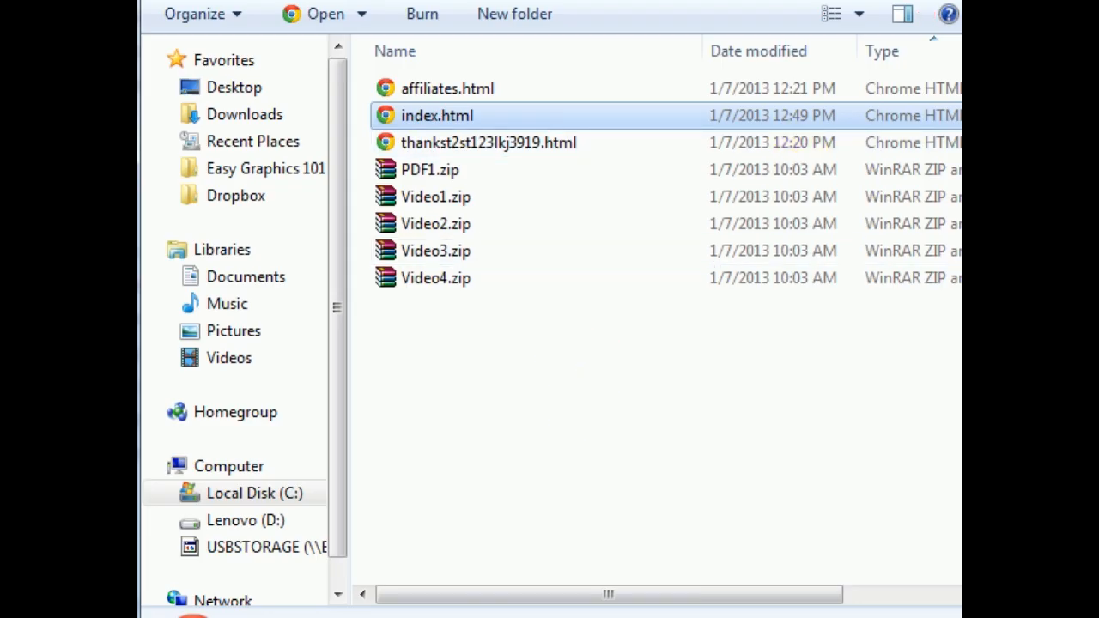
Step: Switch to the FTP client and upload index.html to the remote digiresults folder, overwriting the existing file
key(alt+Tab)
drag(754, 37, 899, 0)
click(841, 361)
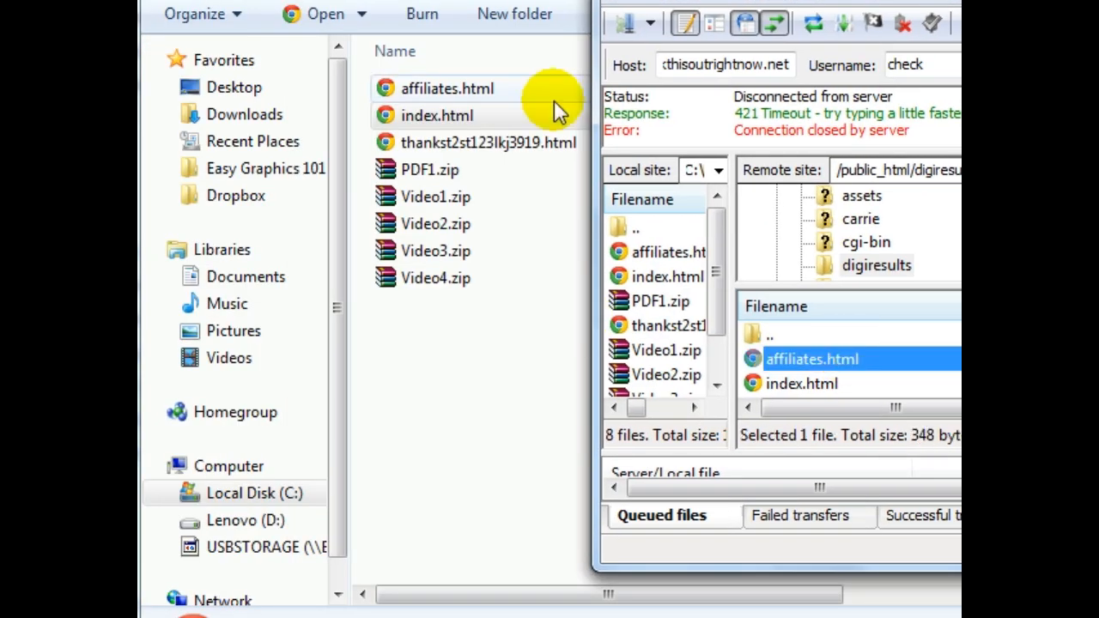
drag(525, 115, 867, 378)
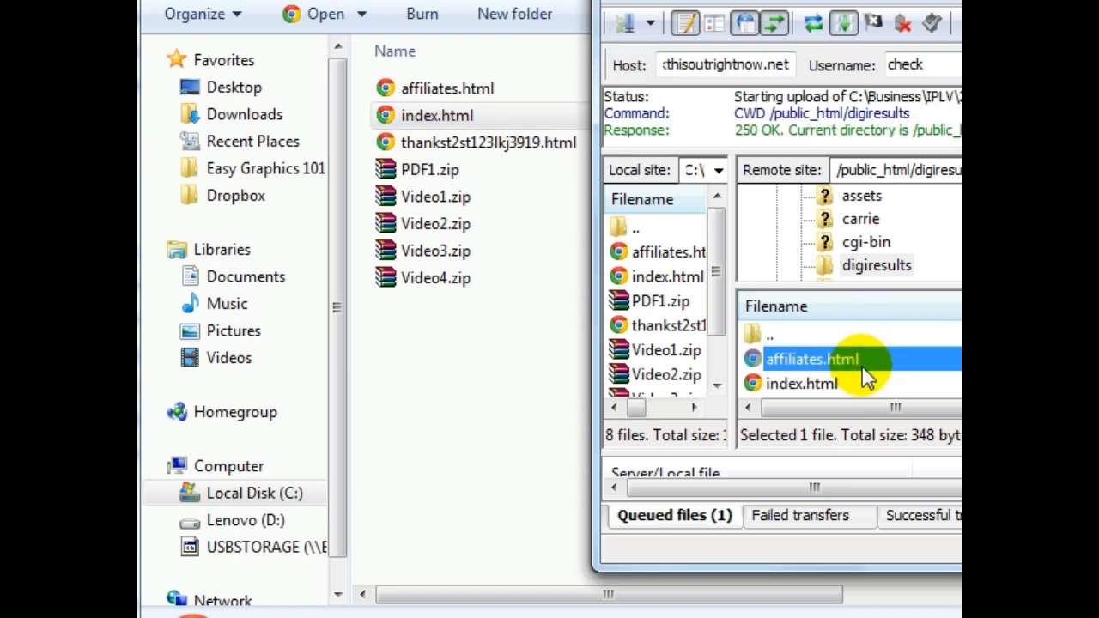
click(941, 420)
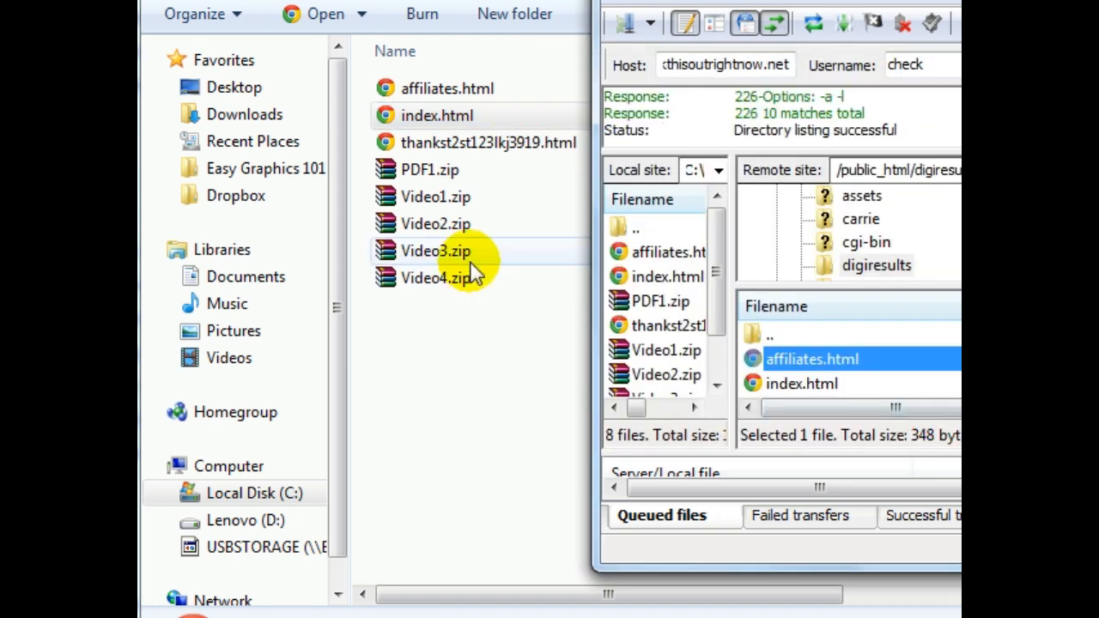
click(477, 378)
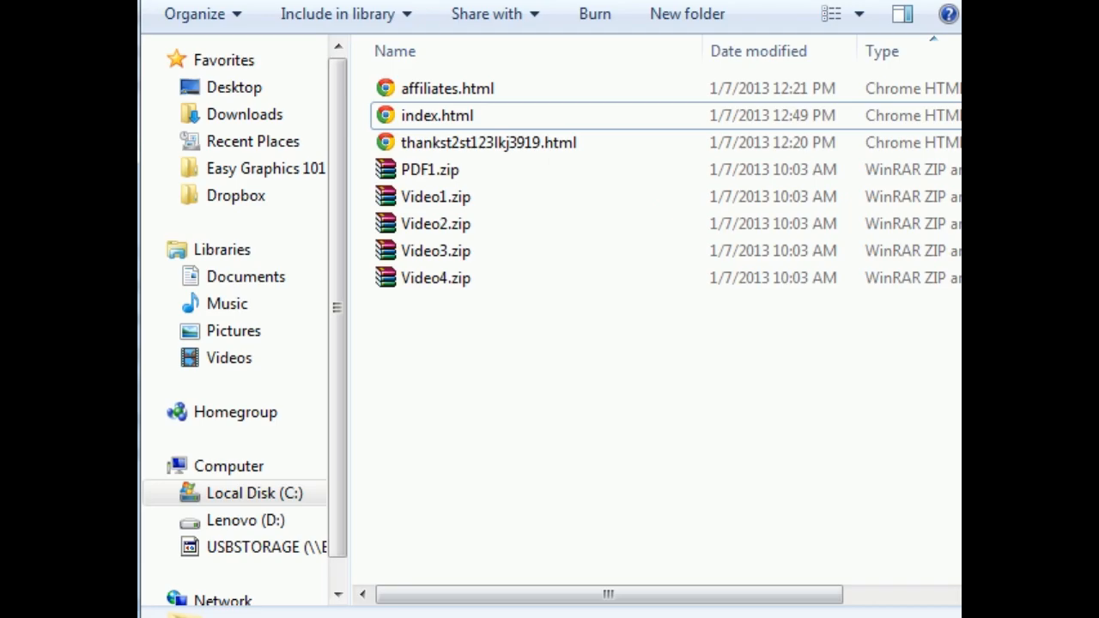
Step: Switch to the browser and reload the live index.html sales page to check its buy button
key(alt+Tab)
click(549, 41)
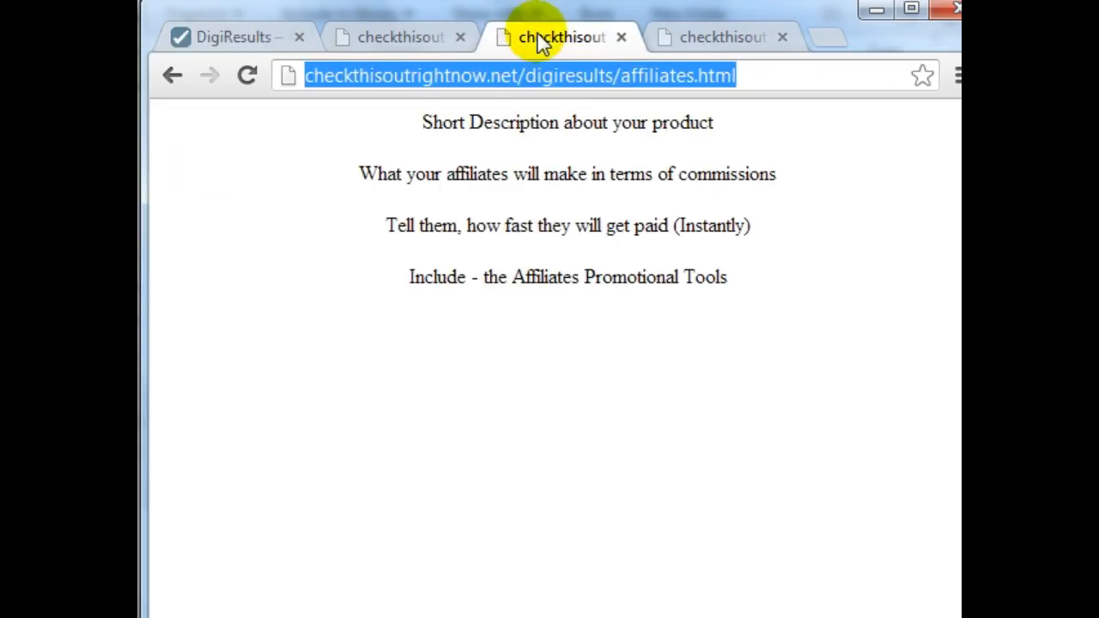
click(405, 42)
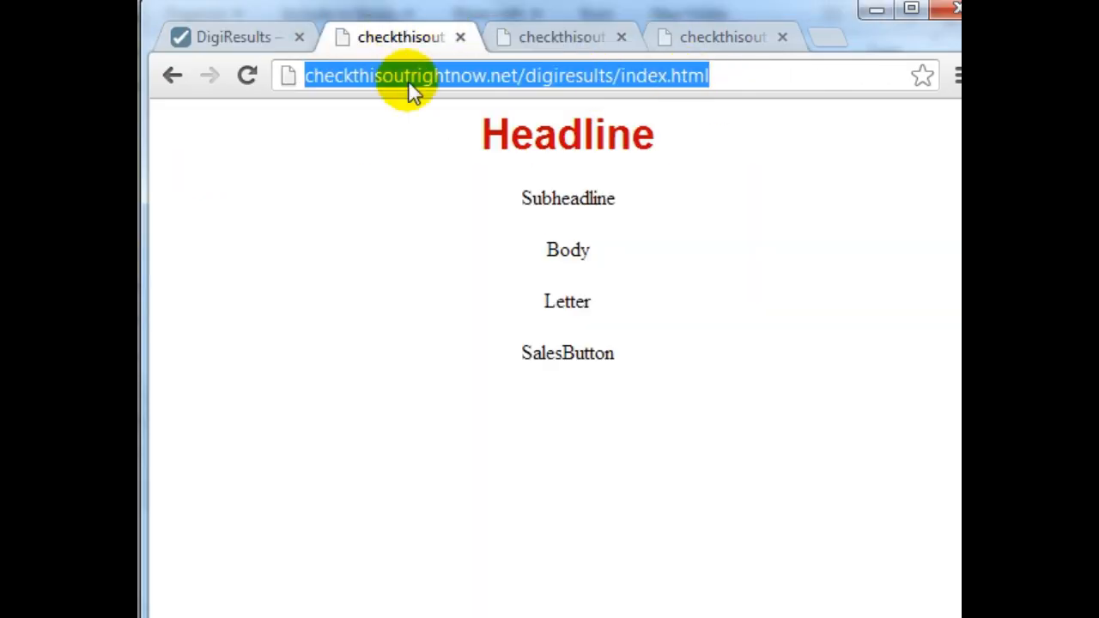
click(248, 76)
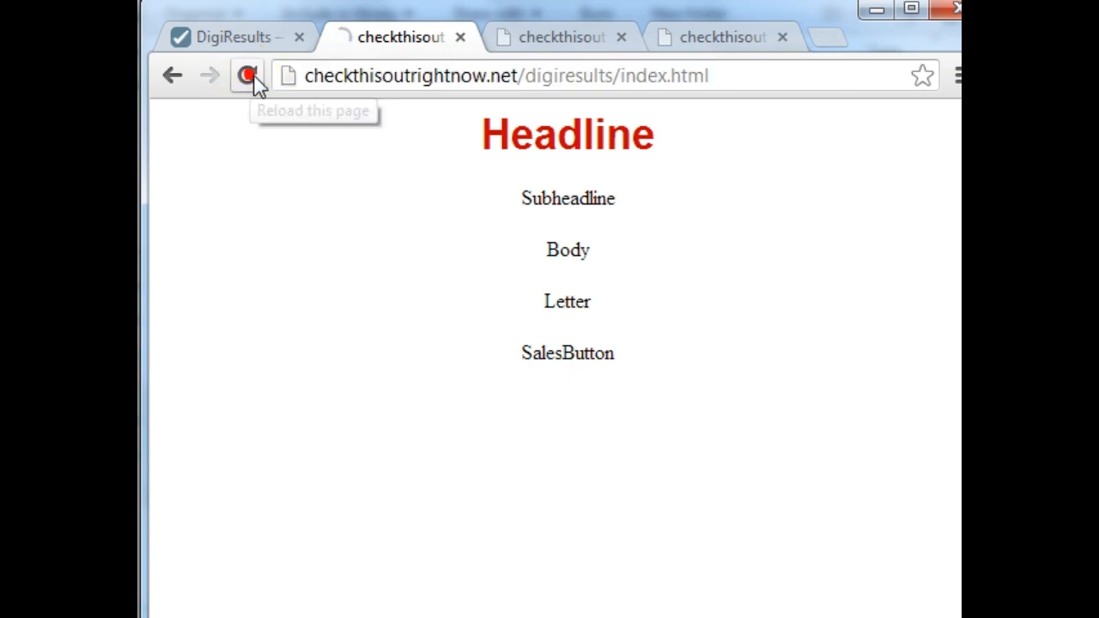
scroll(605, 429, down, 1)
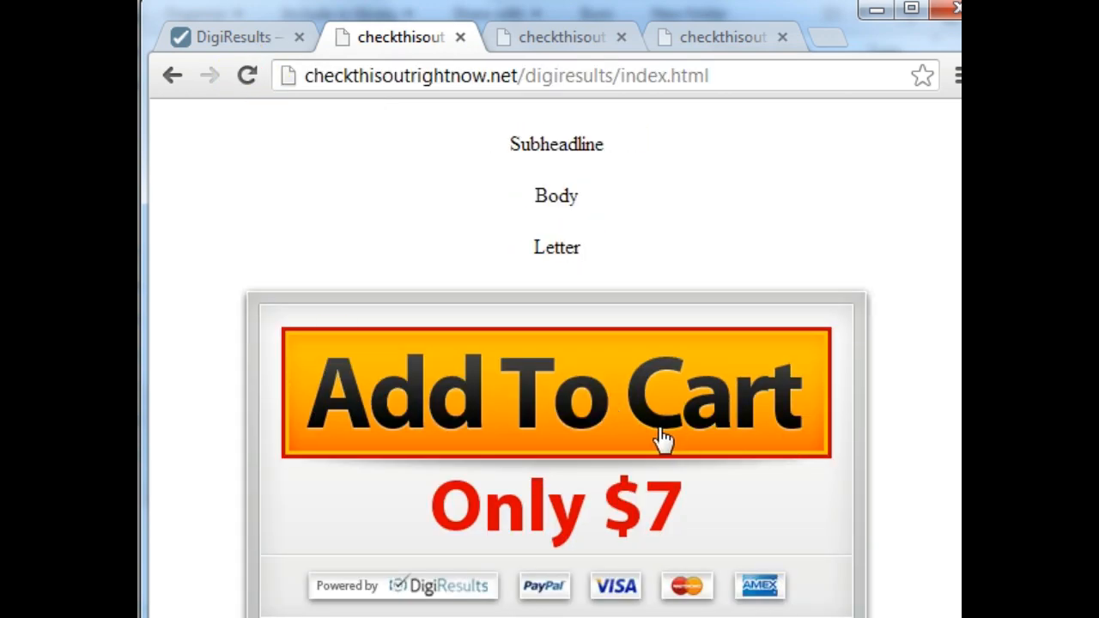
Step: Test the Add To Cart button on the live sales page, read the resulting page, and return to the sales page
click(559, 494)
drag(265, 187, 873, 196)
click(872, 195)
click(163, 86)
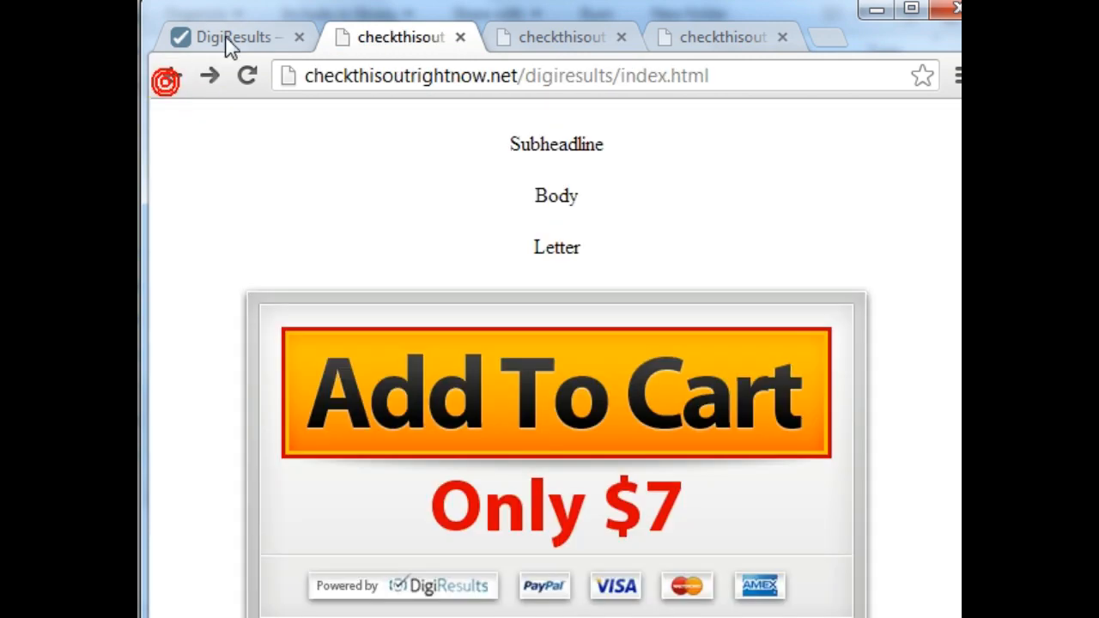
Step: Open the Product XYZ listing in DigiResults and publish it with Start Selling
click(229, 39)
scroll(296, 348, up, 2)
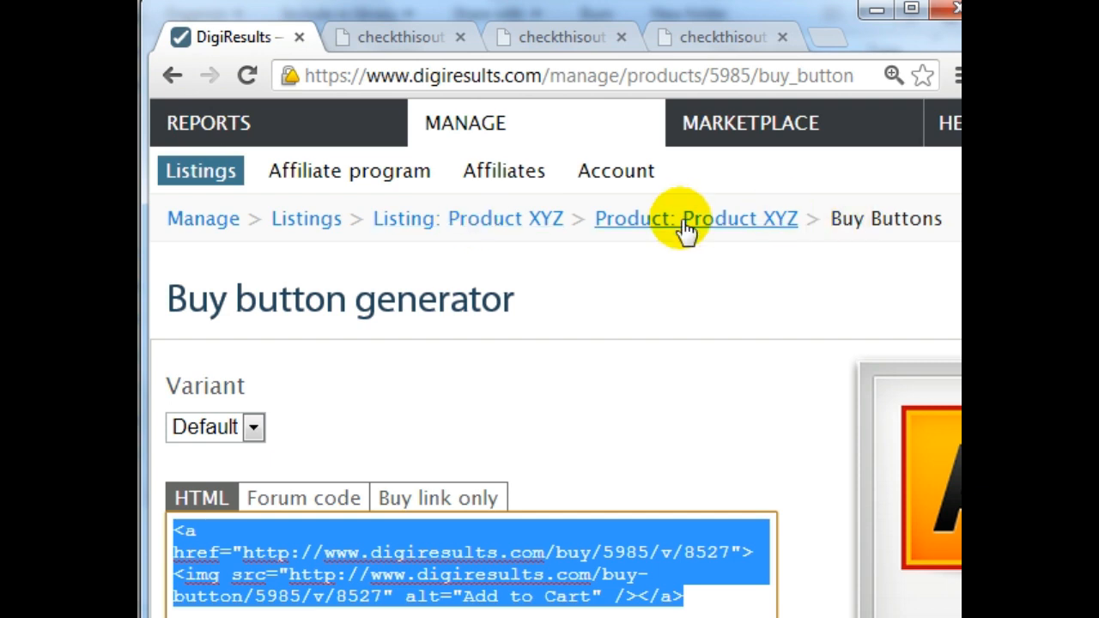
click(534, 223)
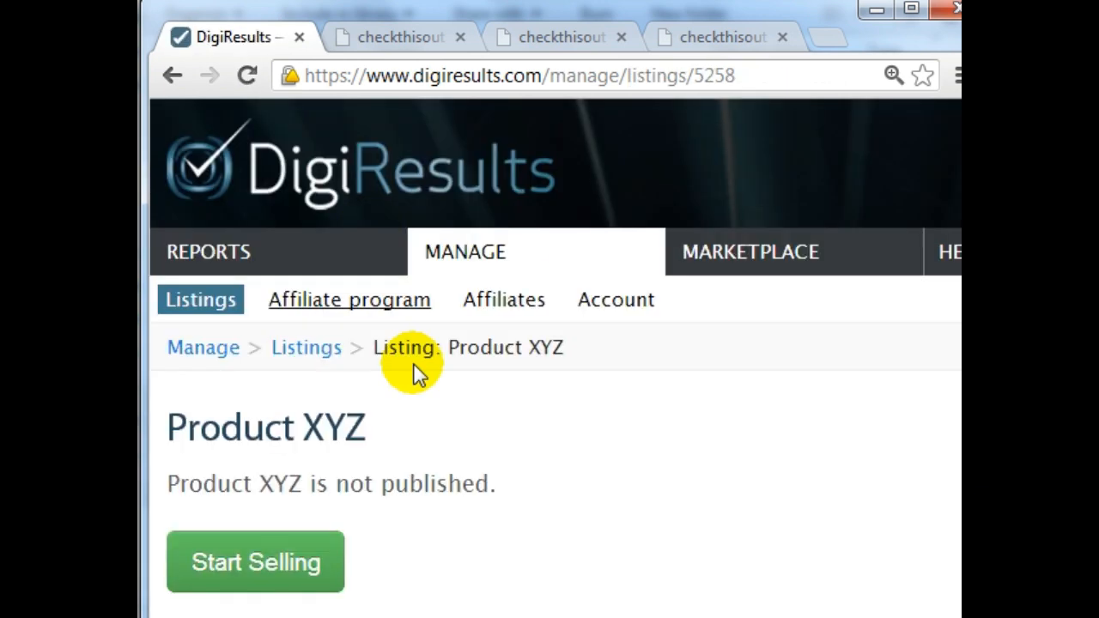
scroll(417, 373, down, 2)
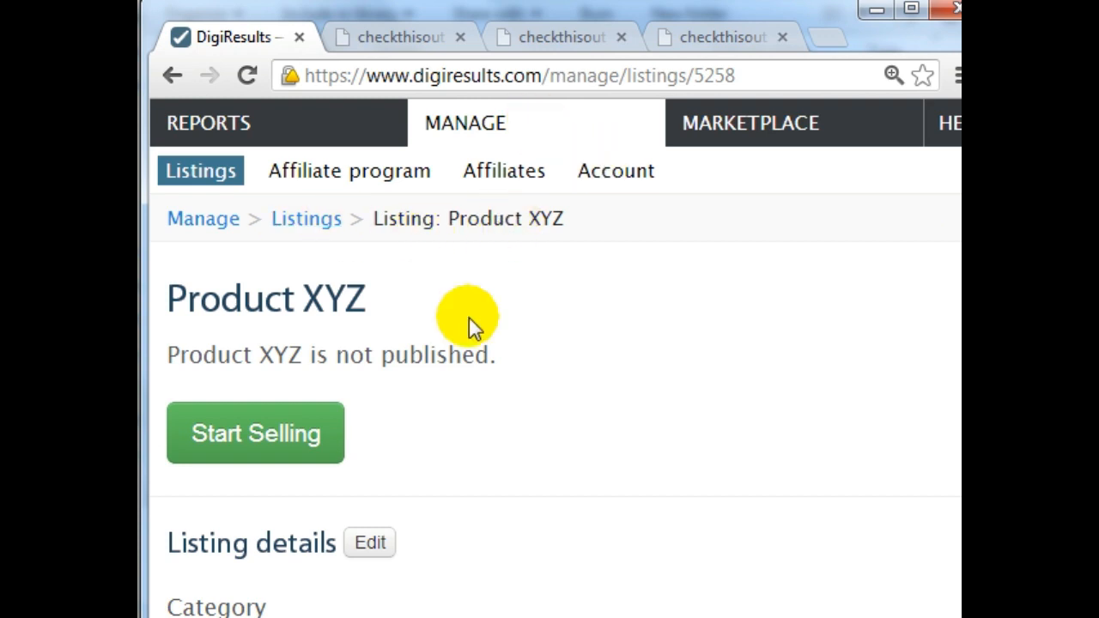
click(247, 438)
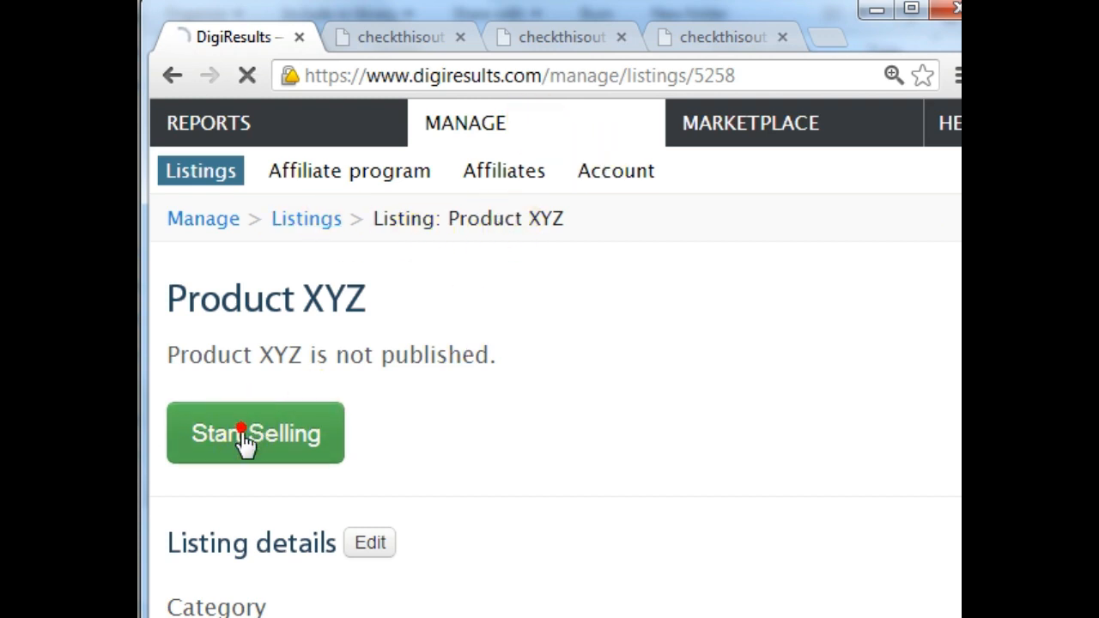
scroll(447, 436, down, 2)
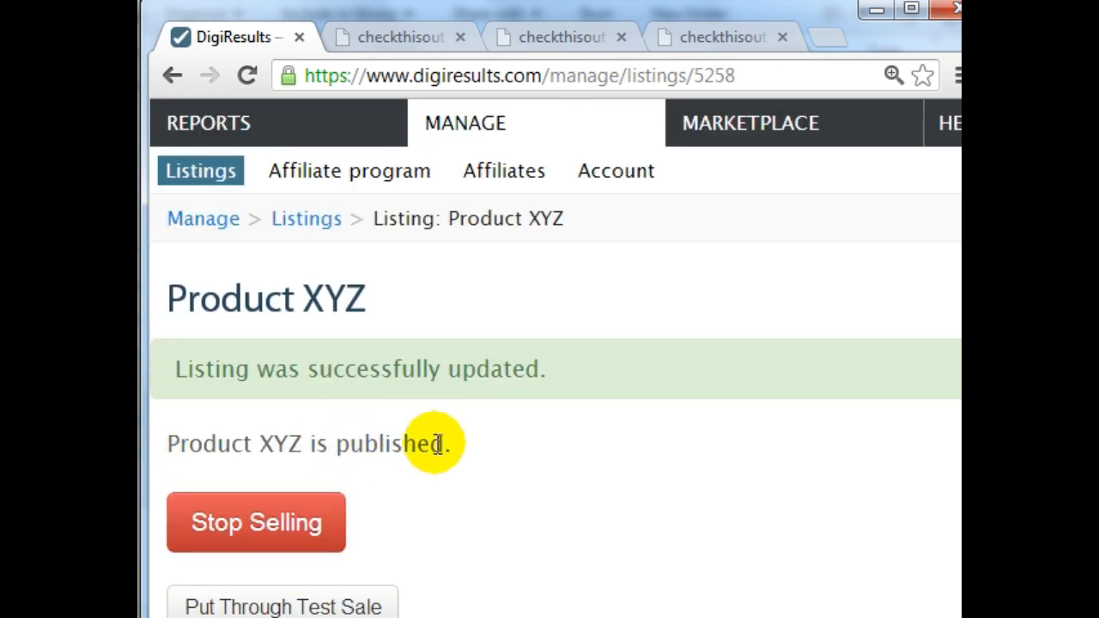
Step: Test the sales page's buy button again with the listing published and check the PayPal payment page
click(472, 40)
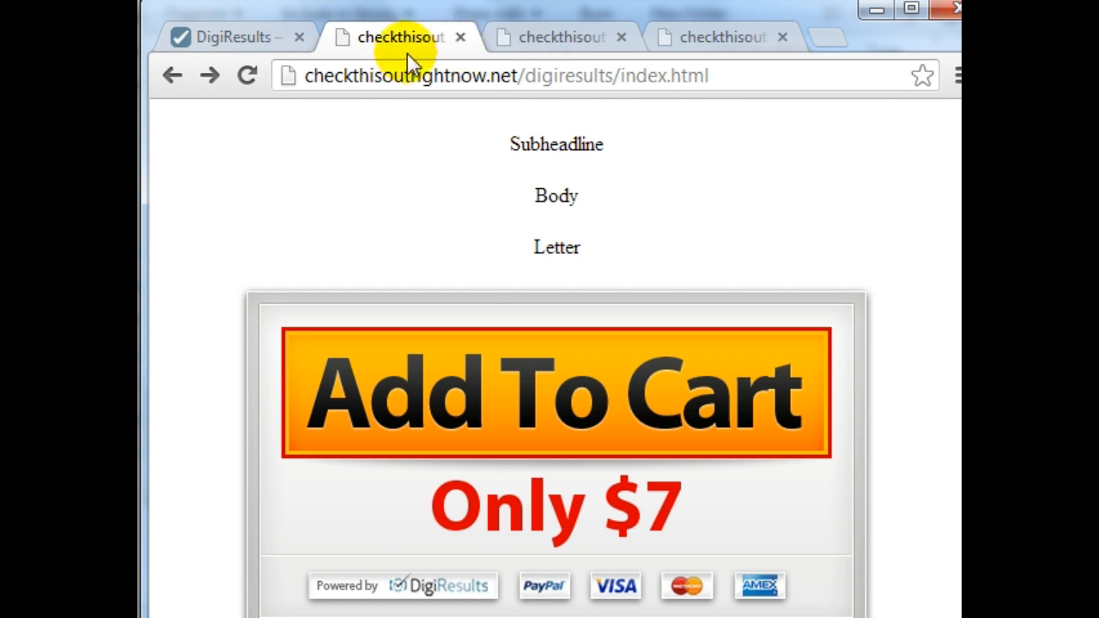
click(556, 176)
click(246, 75)
click(510, 238)
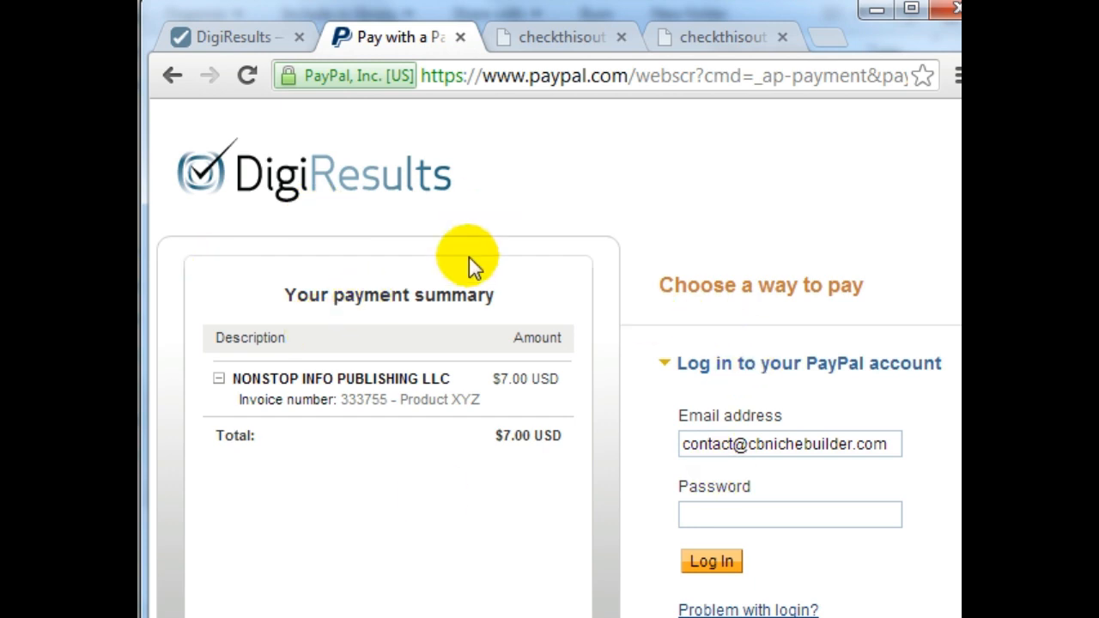
Step: Return to the Product XYZ listing and review its test sale, sales page link and affiliate marketplace options
click(256, 40)
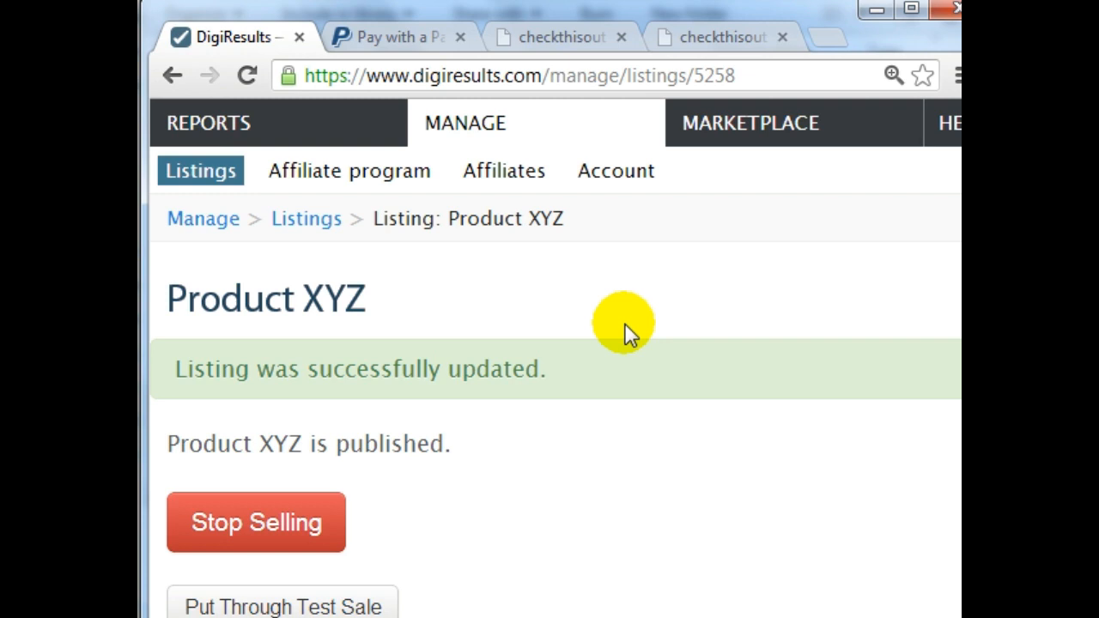
scroll(624, 323, down, 3)
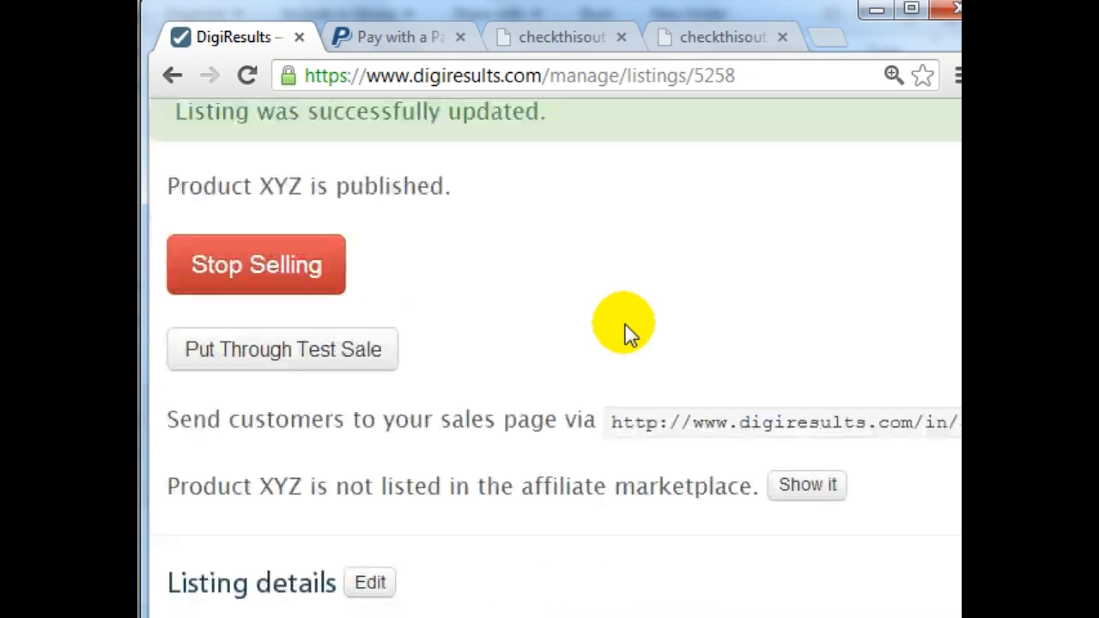
scroll(445, 312, up, 2)
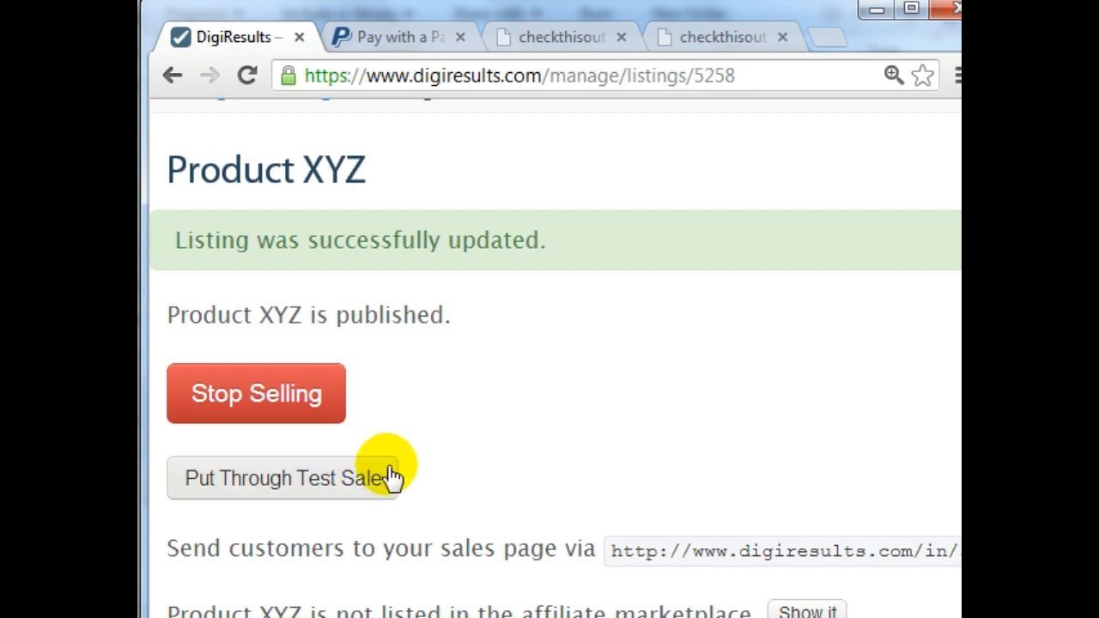
scroll(492, 426, down, 1)
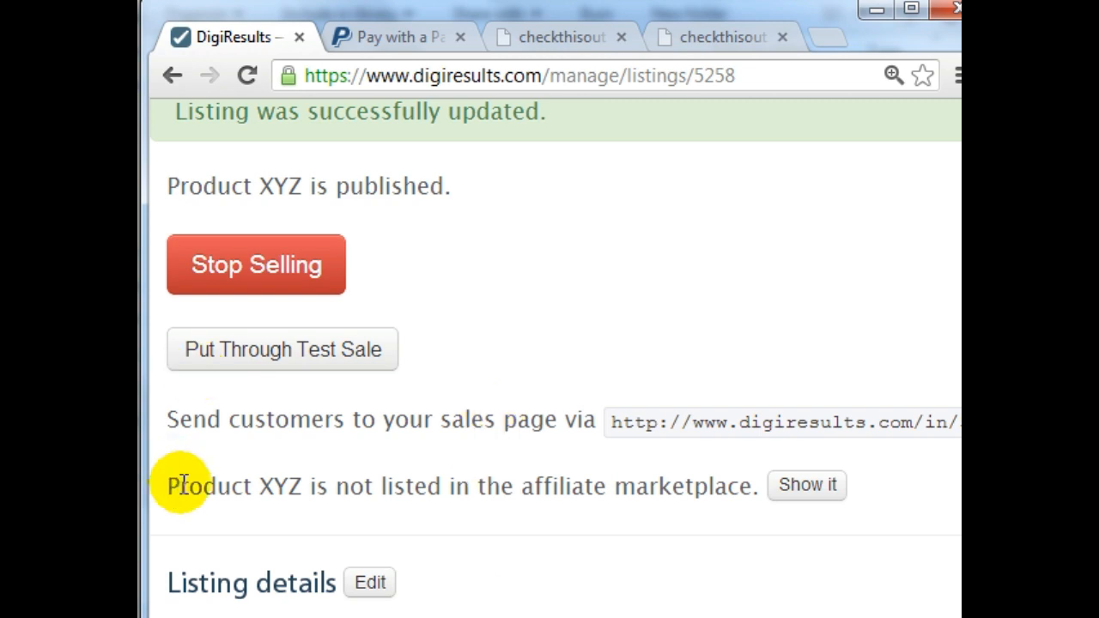
drag(179, 484, 422, 483)
click(487, 478)
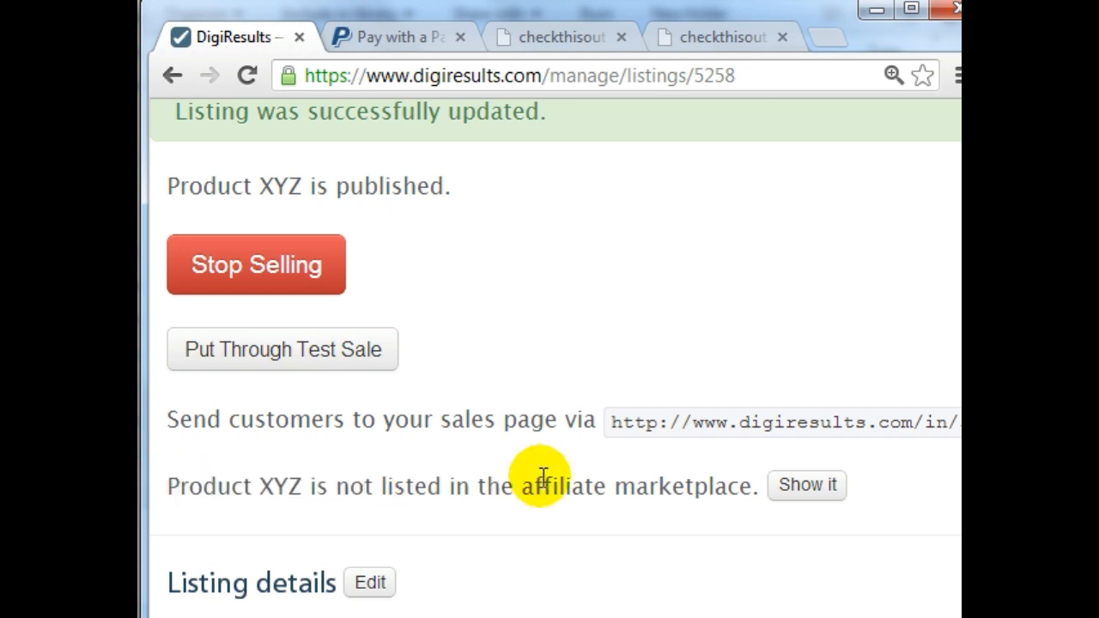